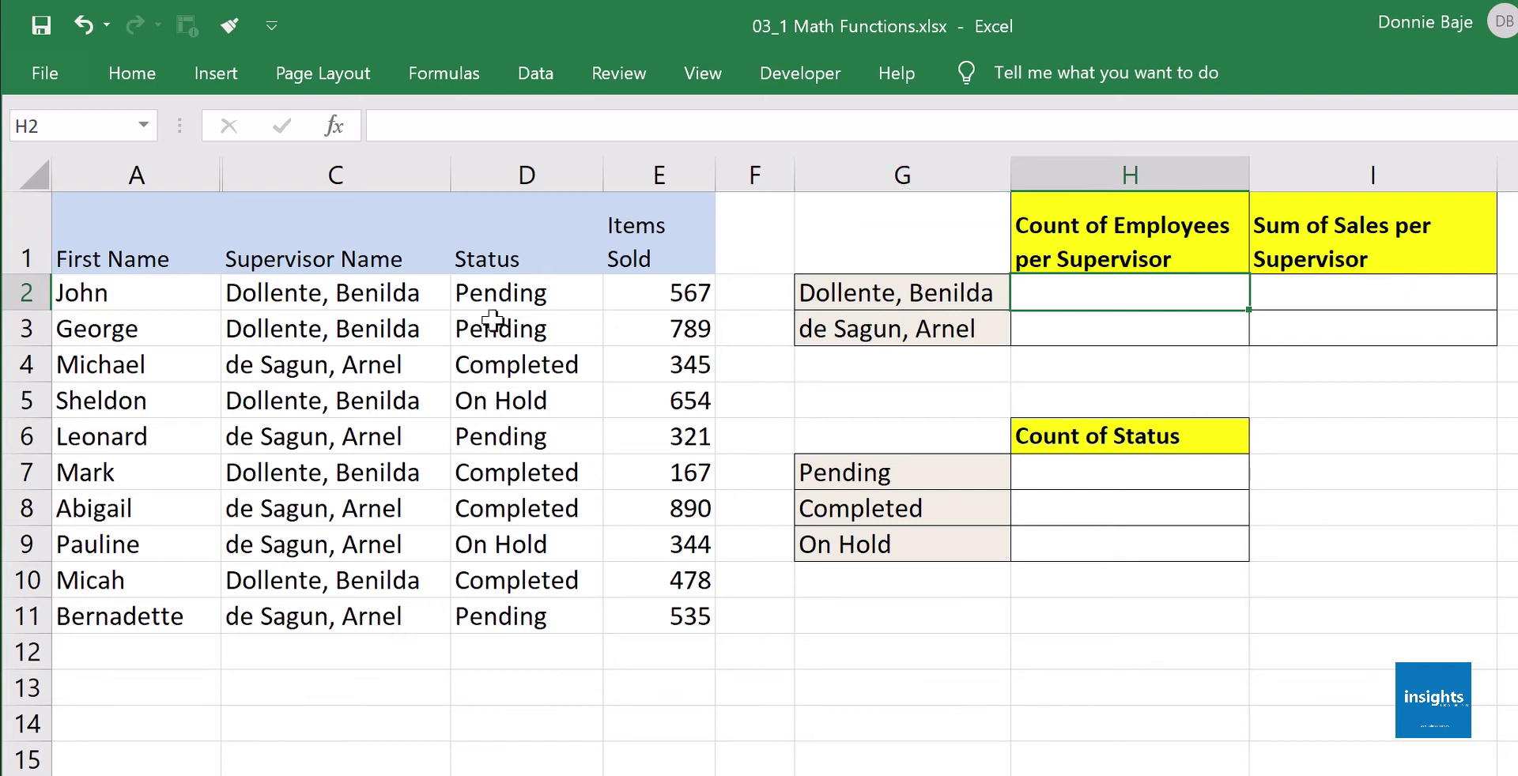
Step: Look over the supervisor names in column C, then begin =COUNTIF( in H2
click(393, 302)
click(393, 328)
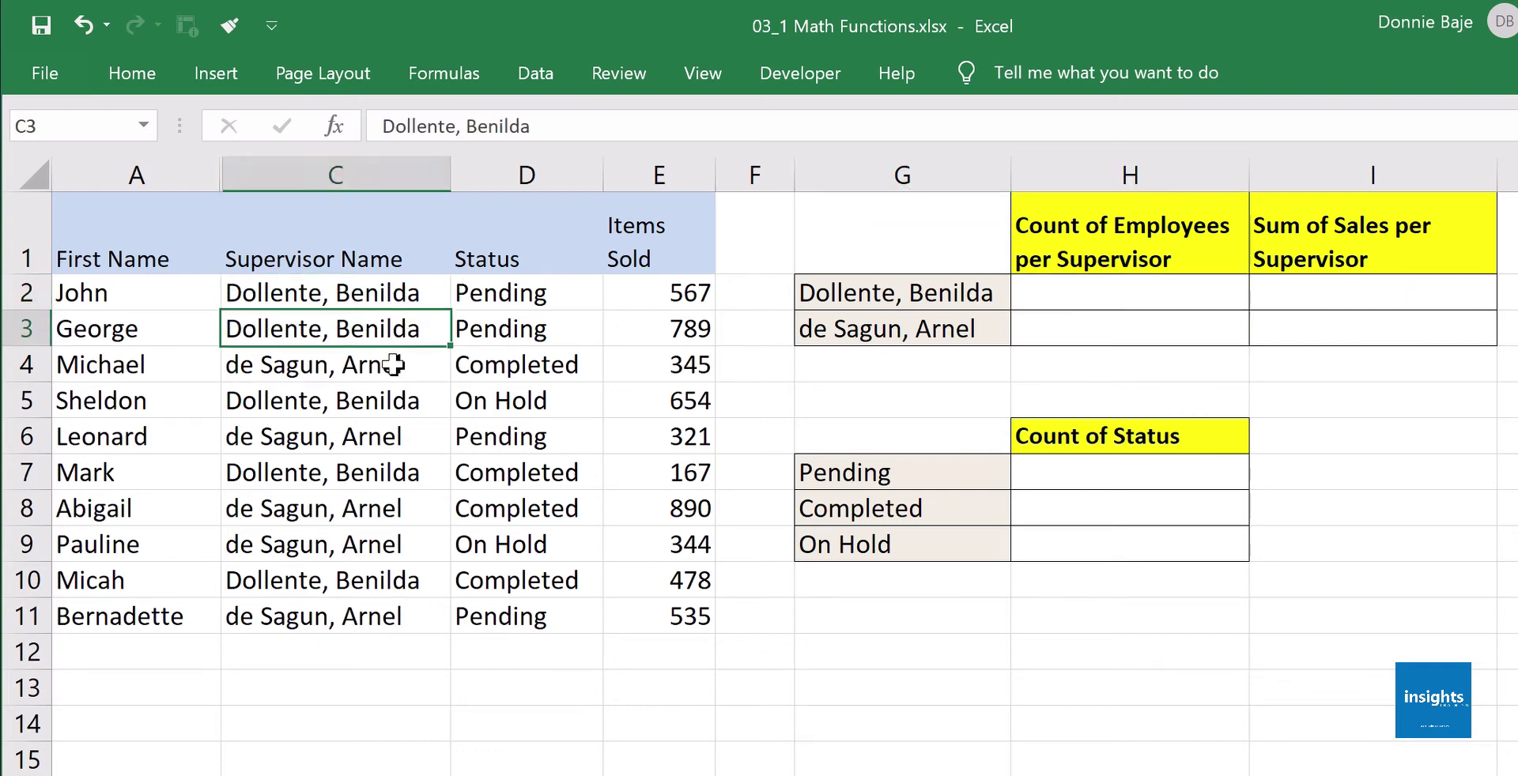
click(394, 365)
click(395, 401)
click(394, 471)
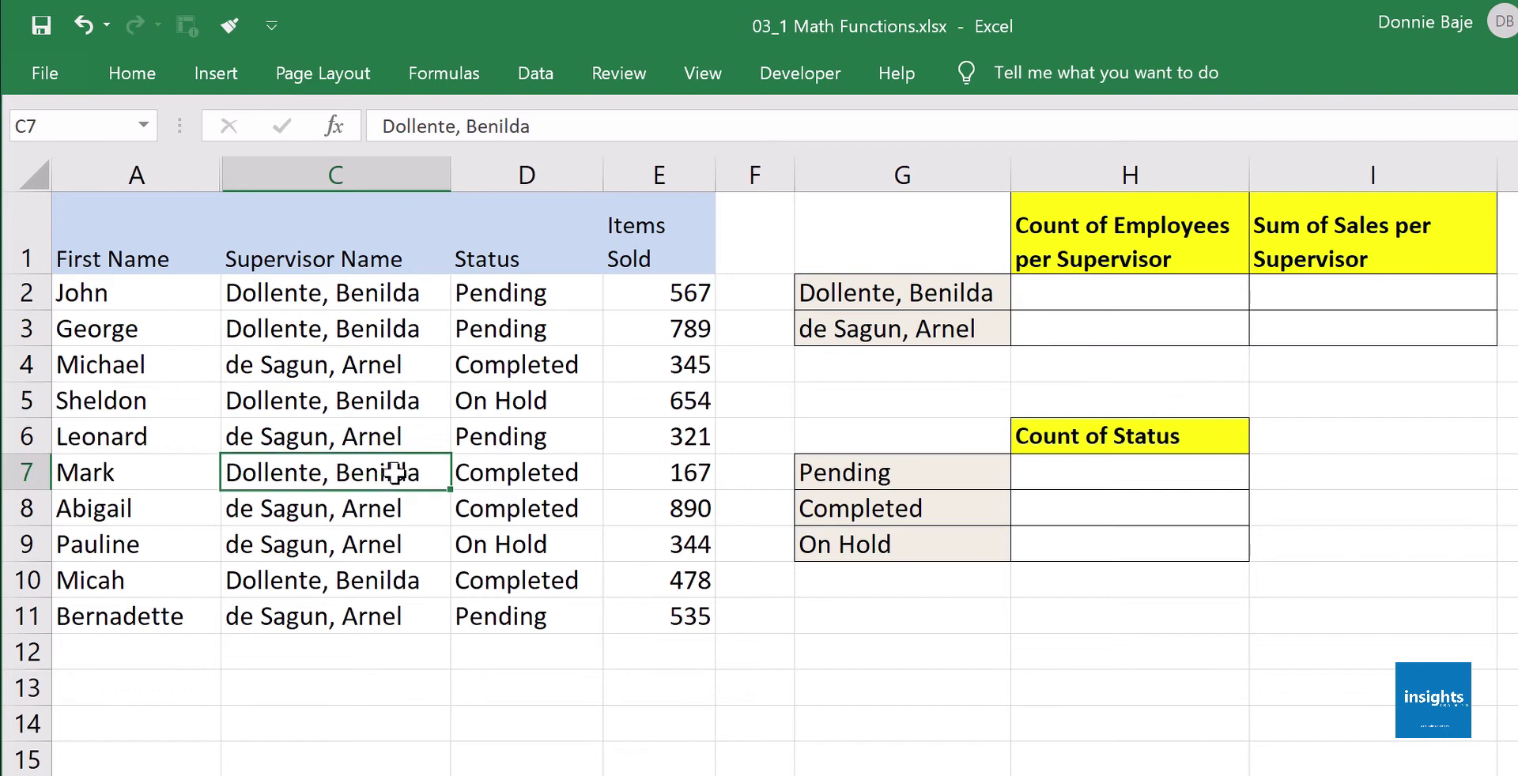
click(1100, 294)
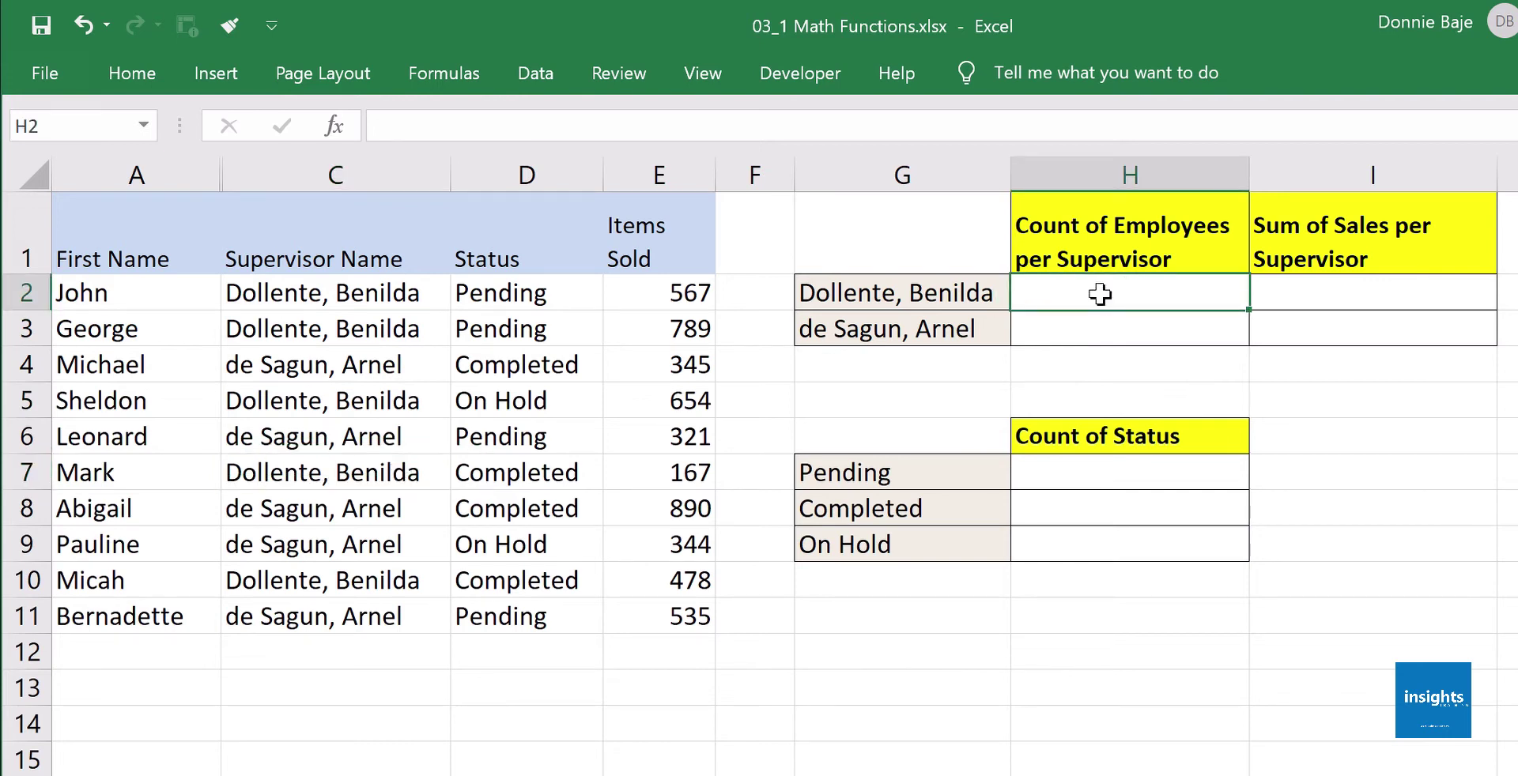
text(=CO)
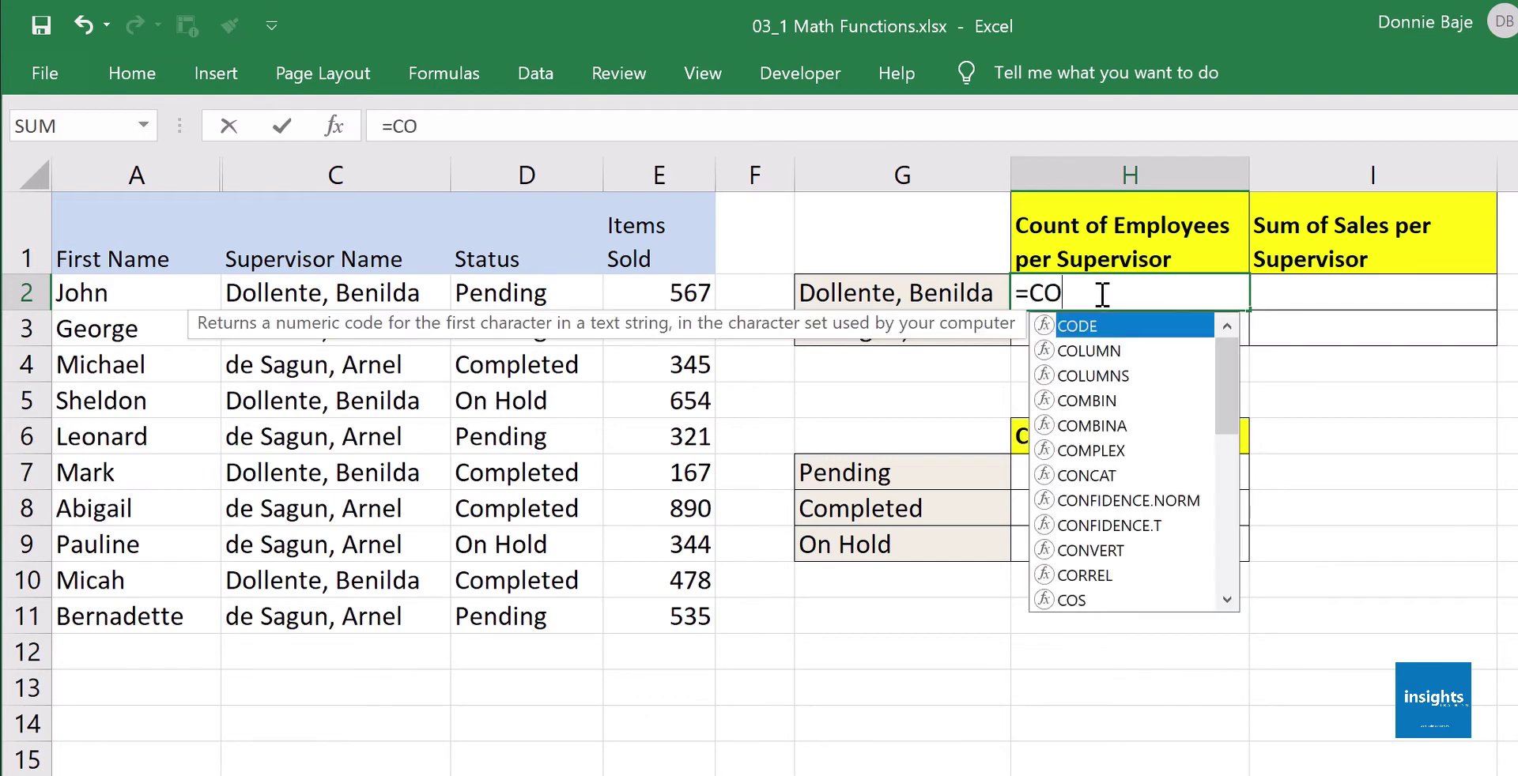
text(UNTIF)
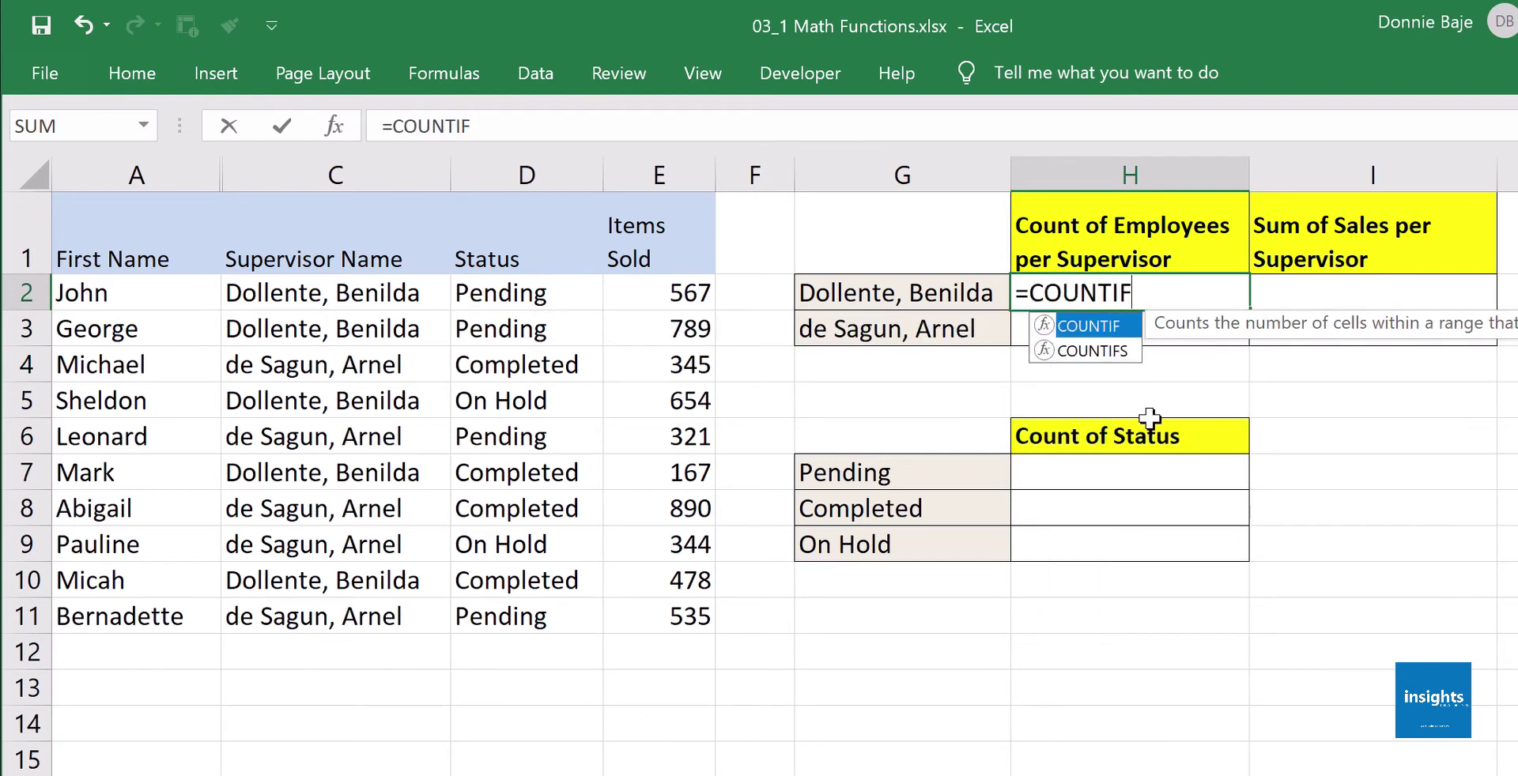
text(()
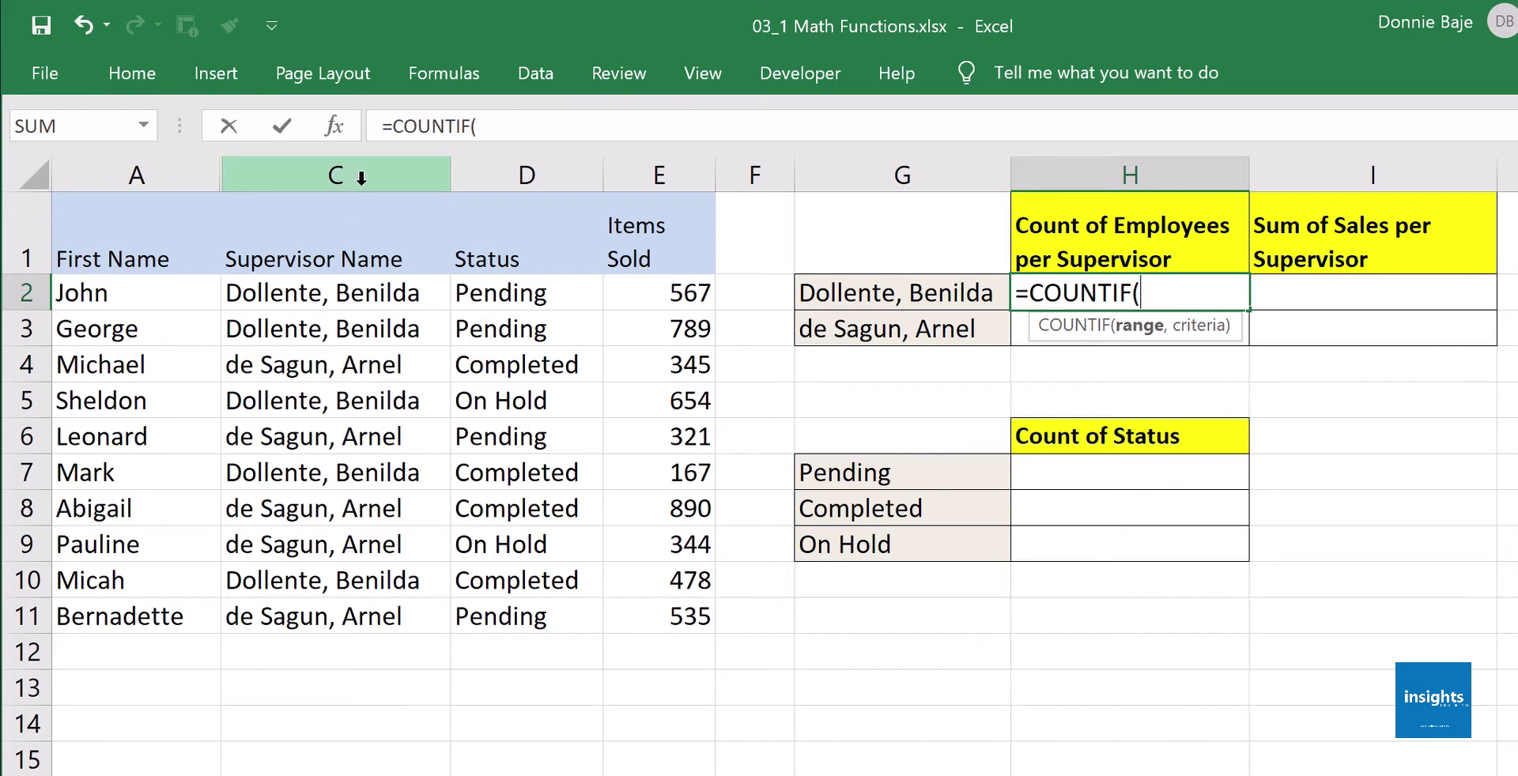
Step: Use the whole column C:C as the COUNTIF range, followed by a comma
drag(353, 296, 332, 619)
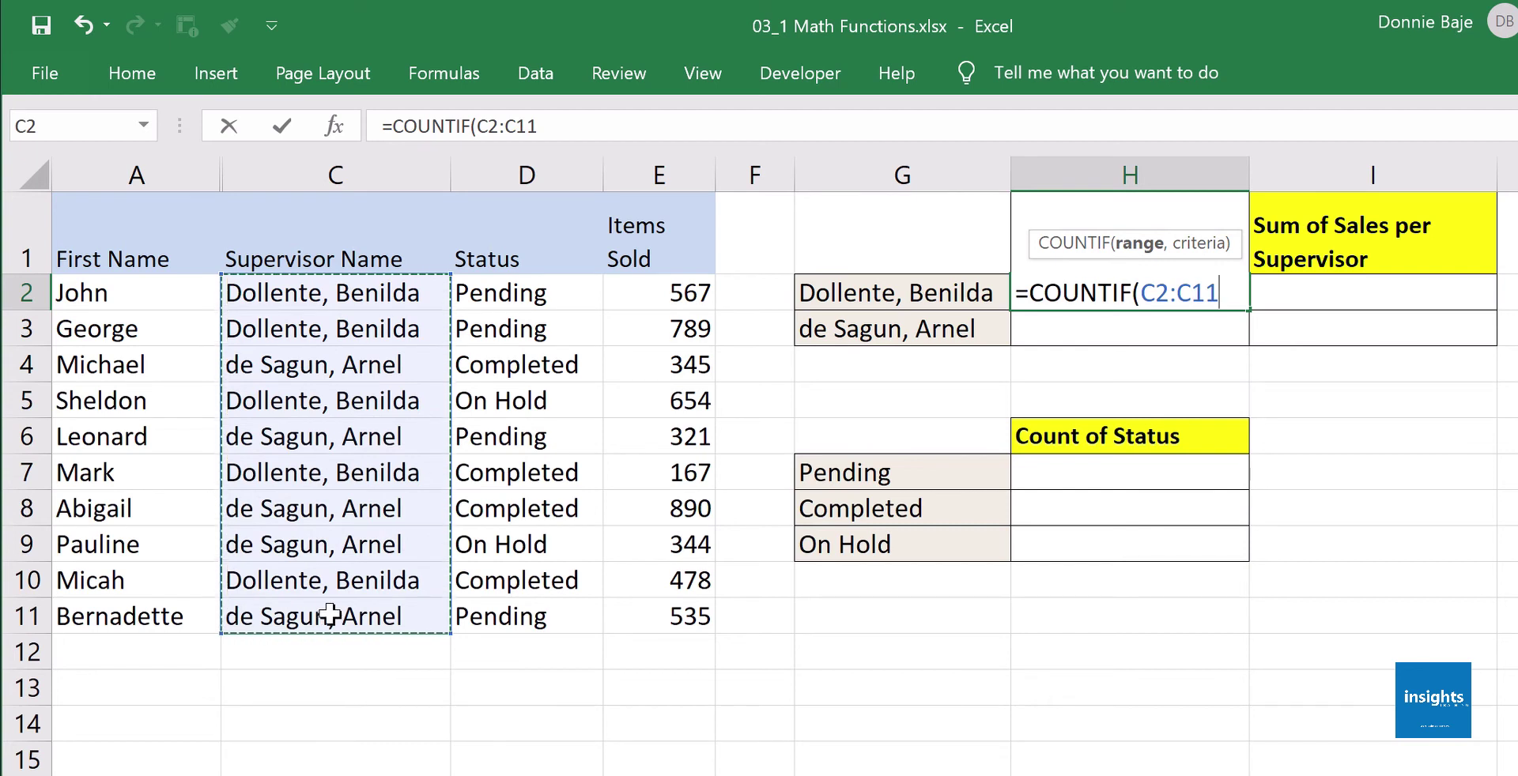
click(358, 158)
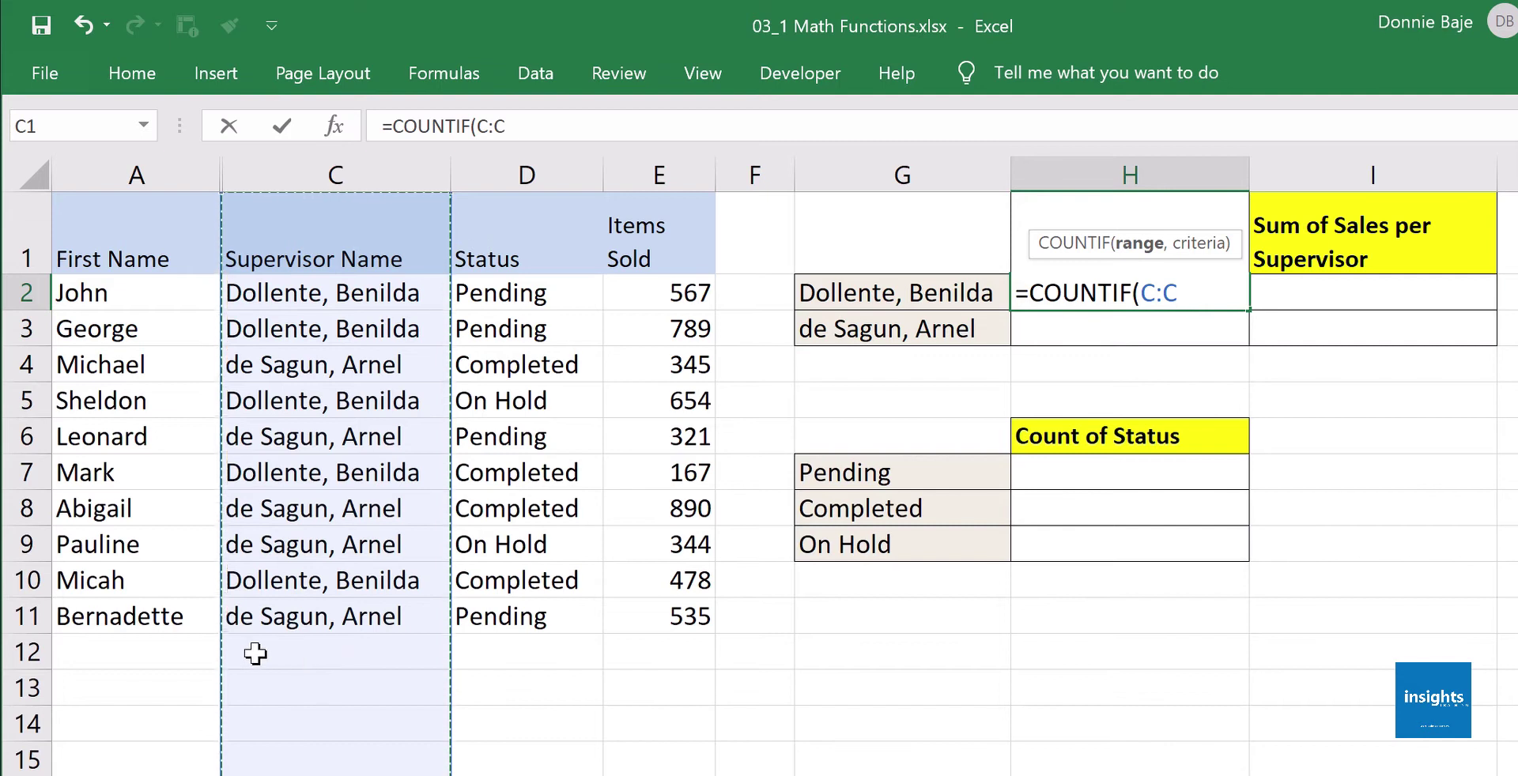
drag(360, 295, 335, 613)
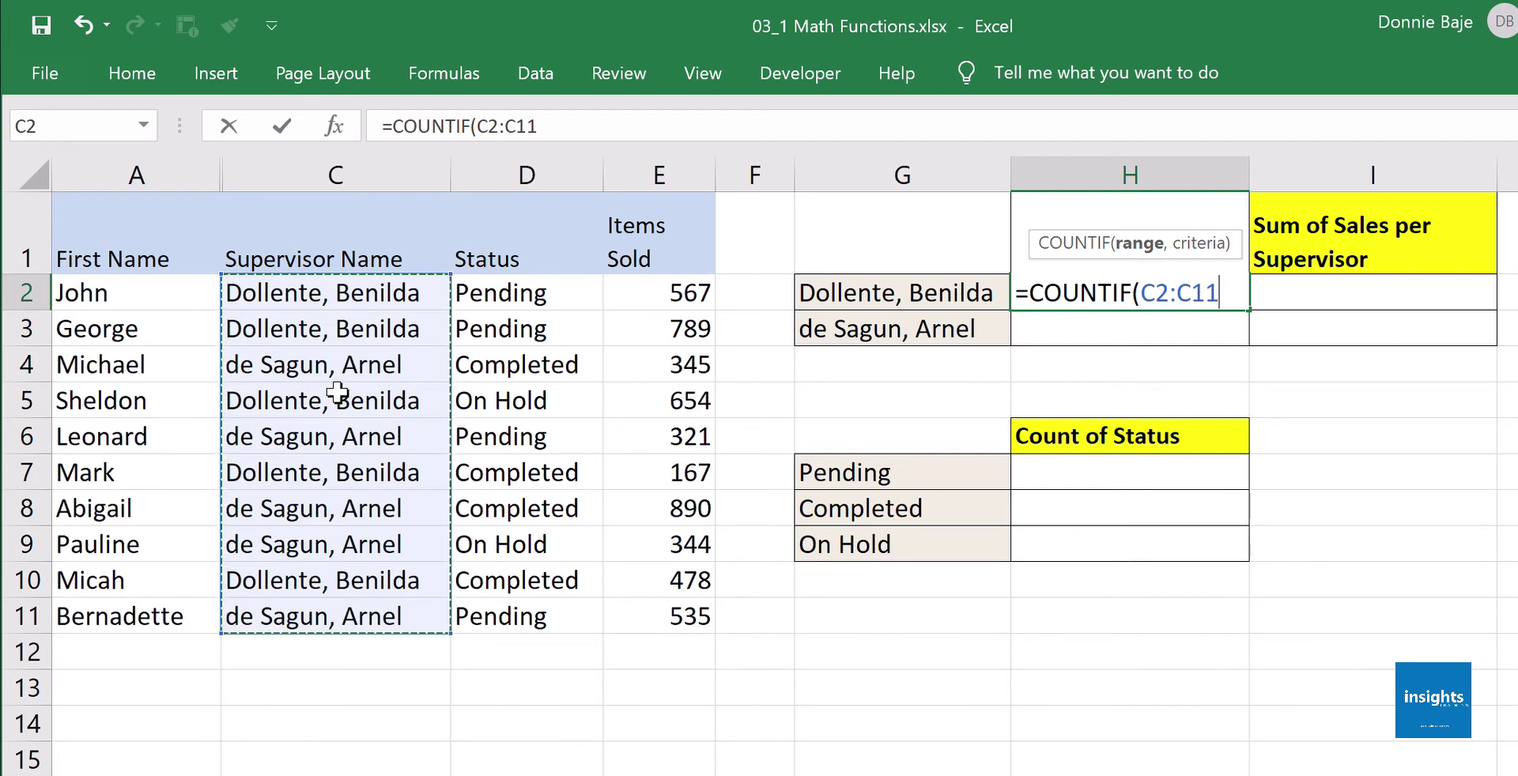
click(402, 166)
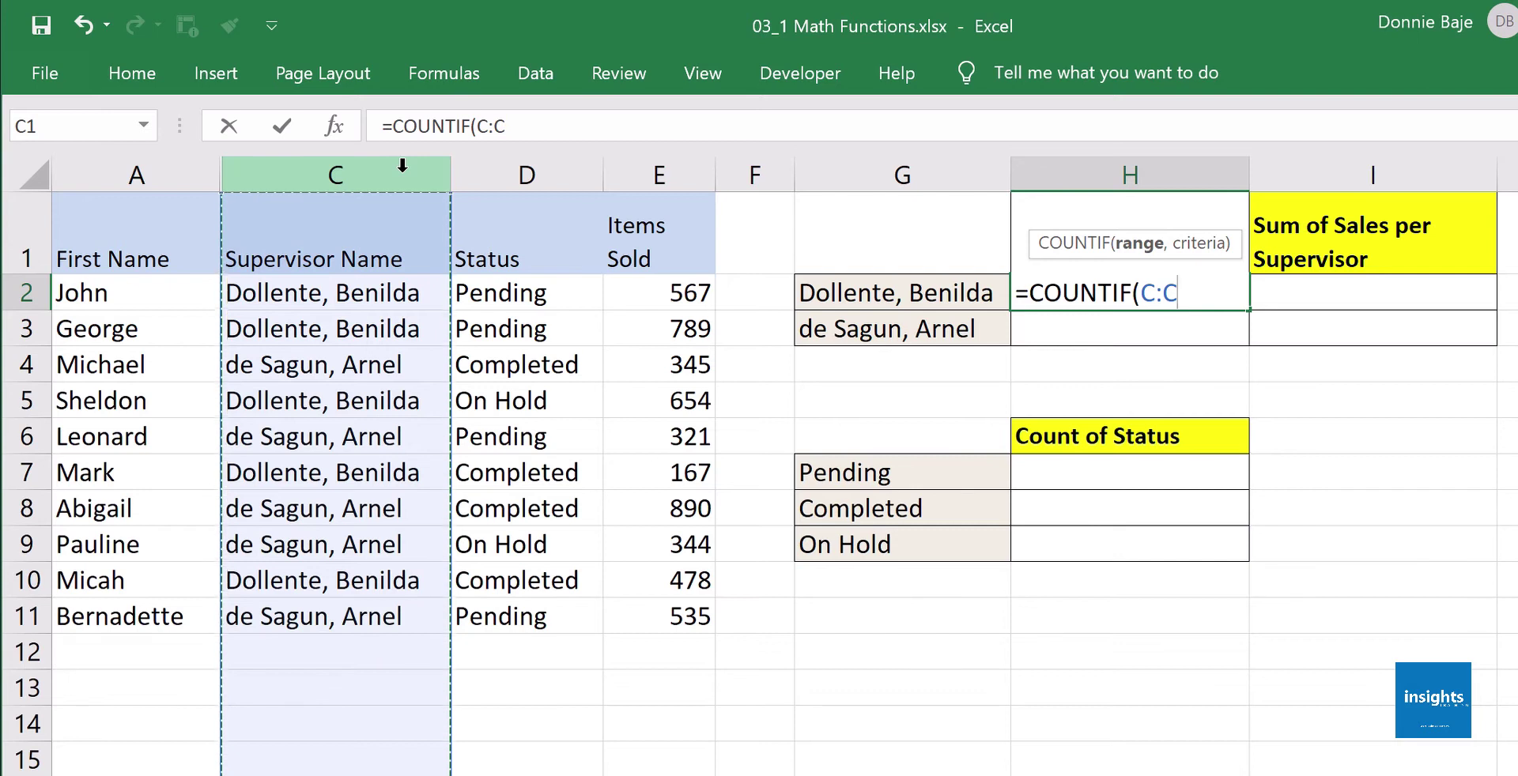
text(,)
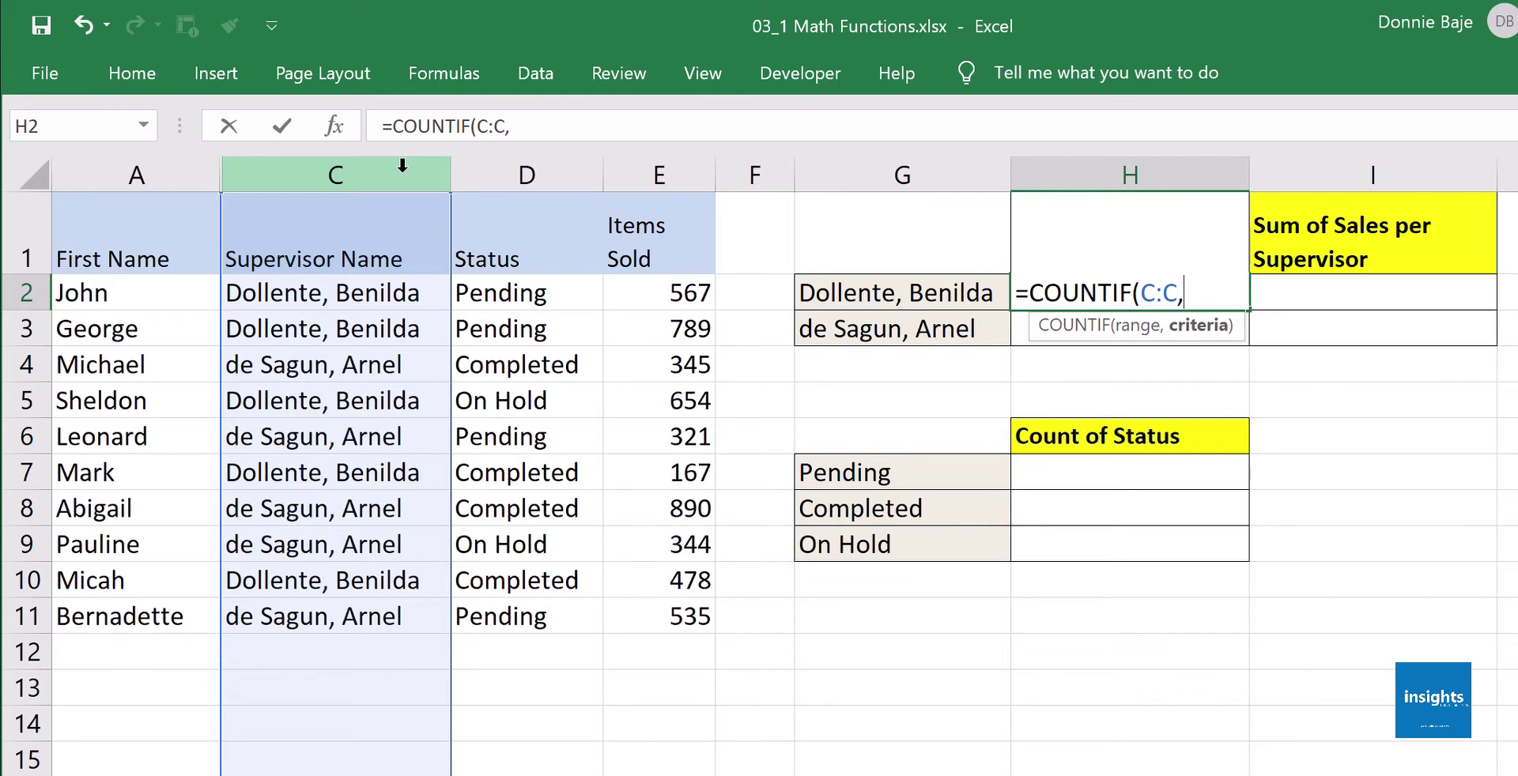
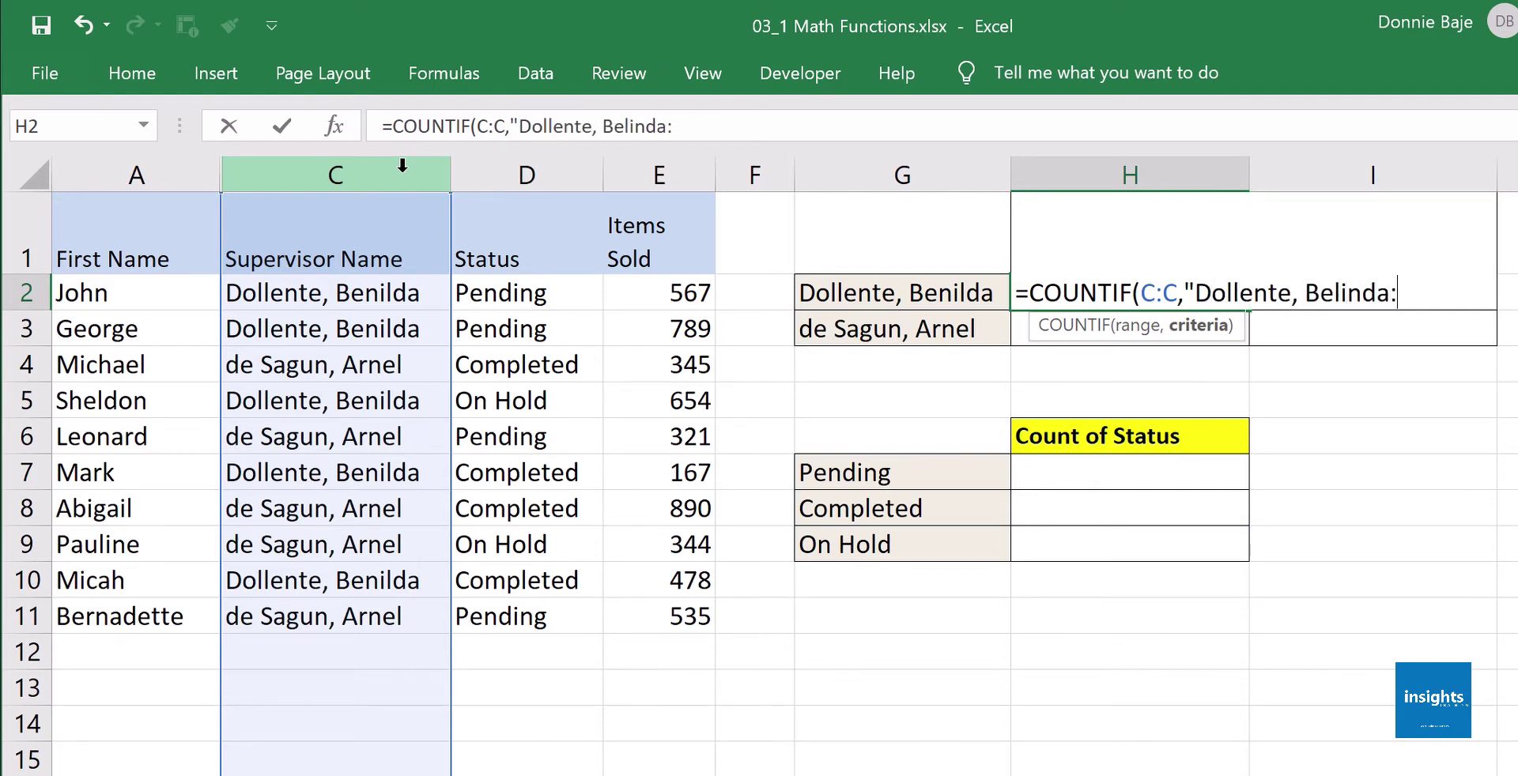
Step: Complete H2's COUNTIF with a typed, quoted supervisor name as criteria and enter it
text())
key(BackSpace)
text("))
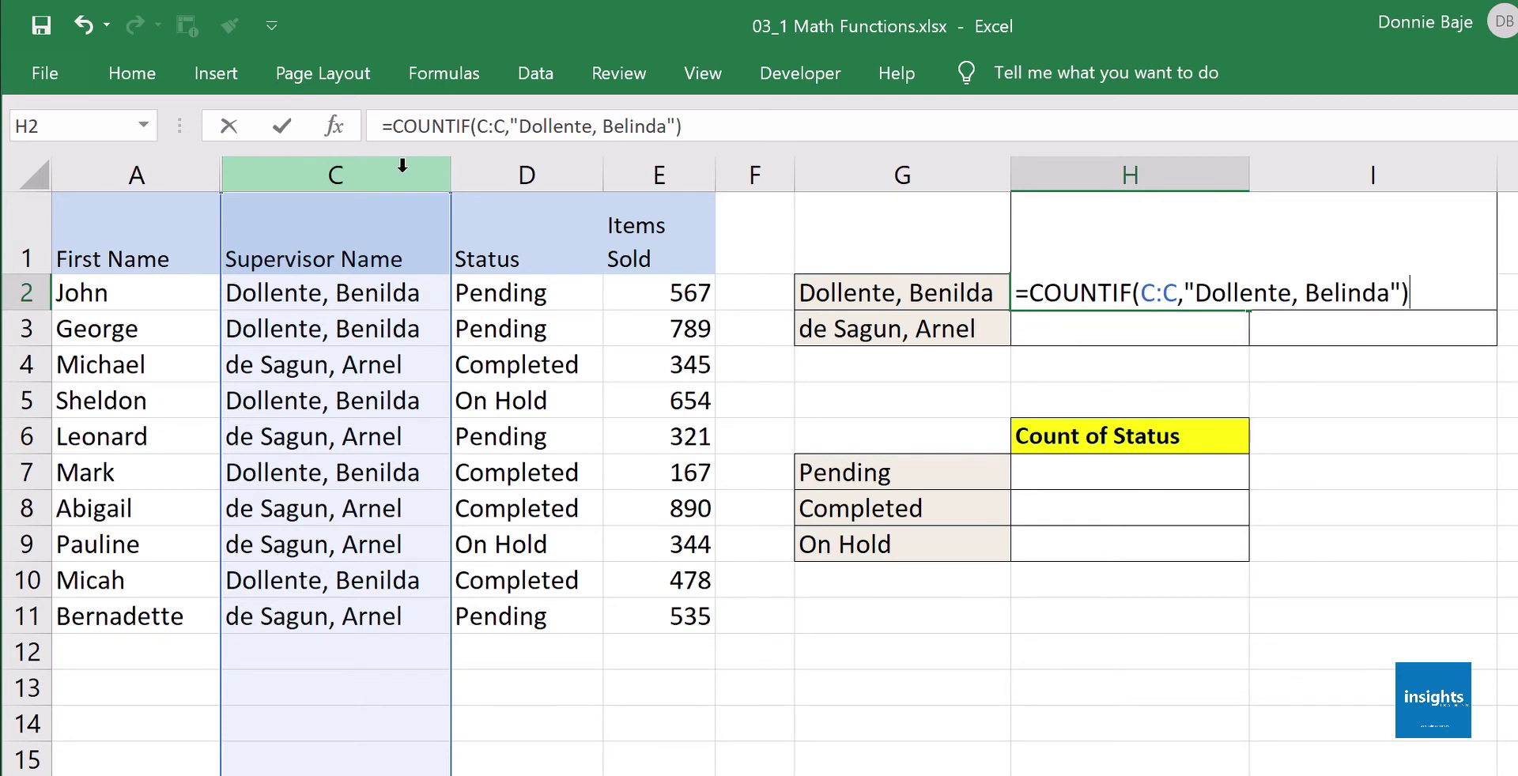
key(Return)
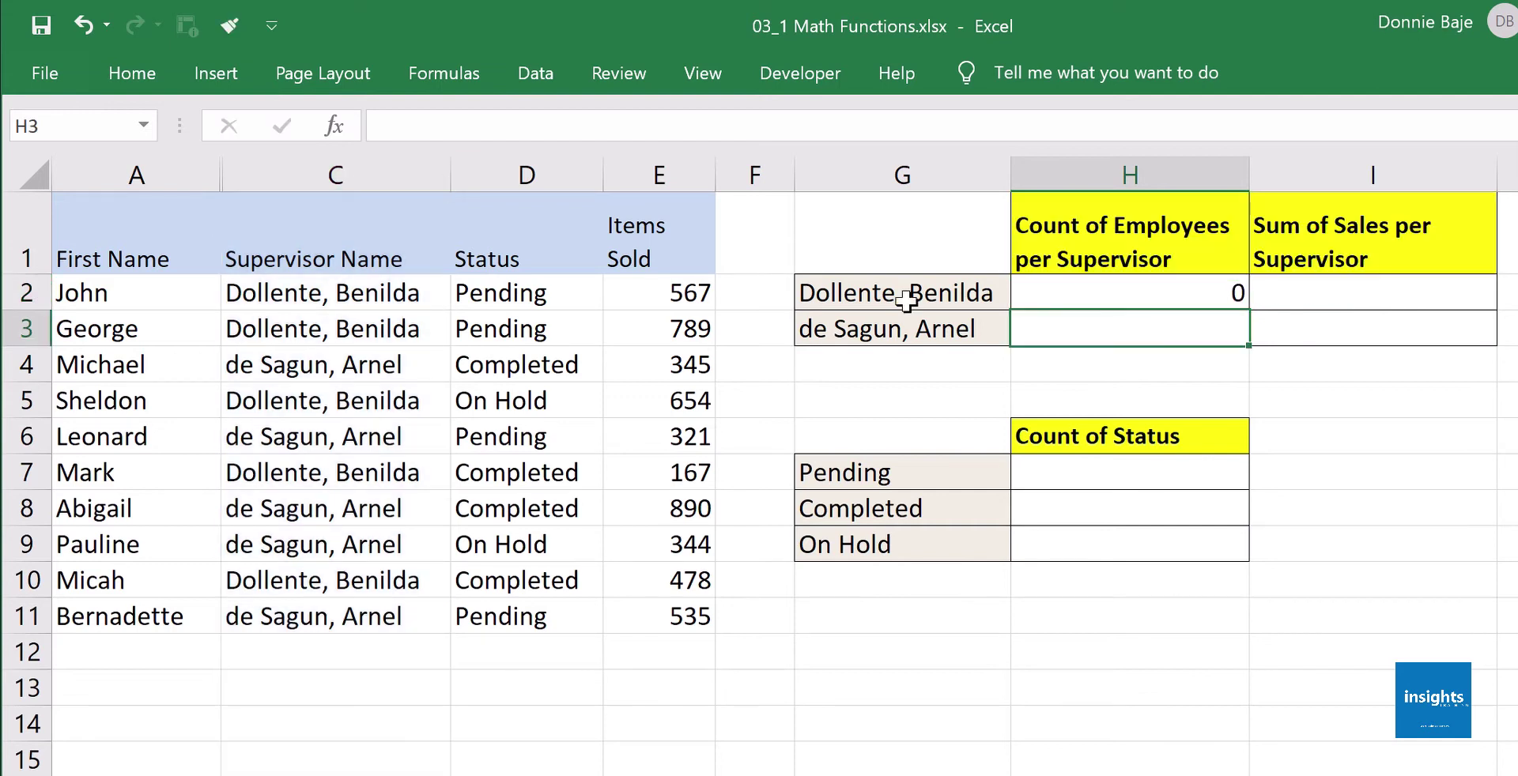
Step: Replace the typed name criteria with cell G2, making the formula =COUNTIF(C:C,G2)
double_click(1070, 298)
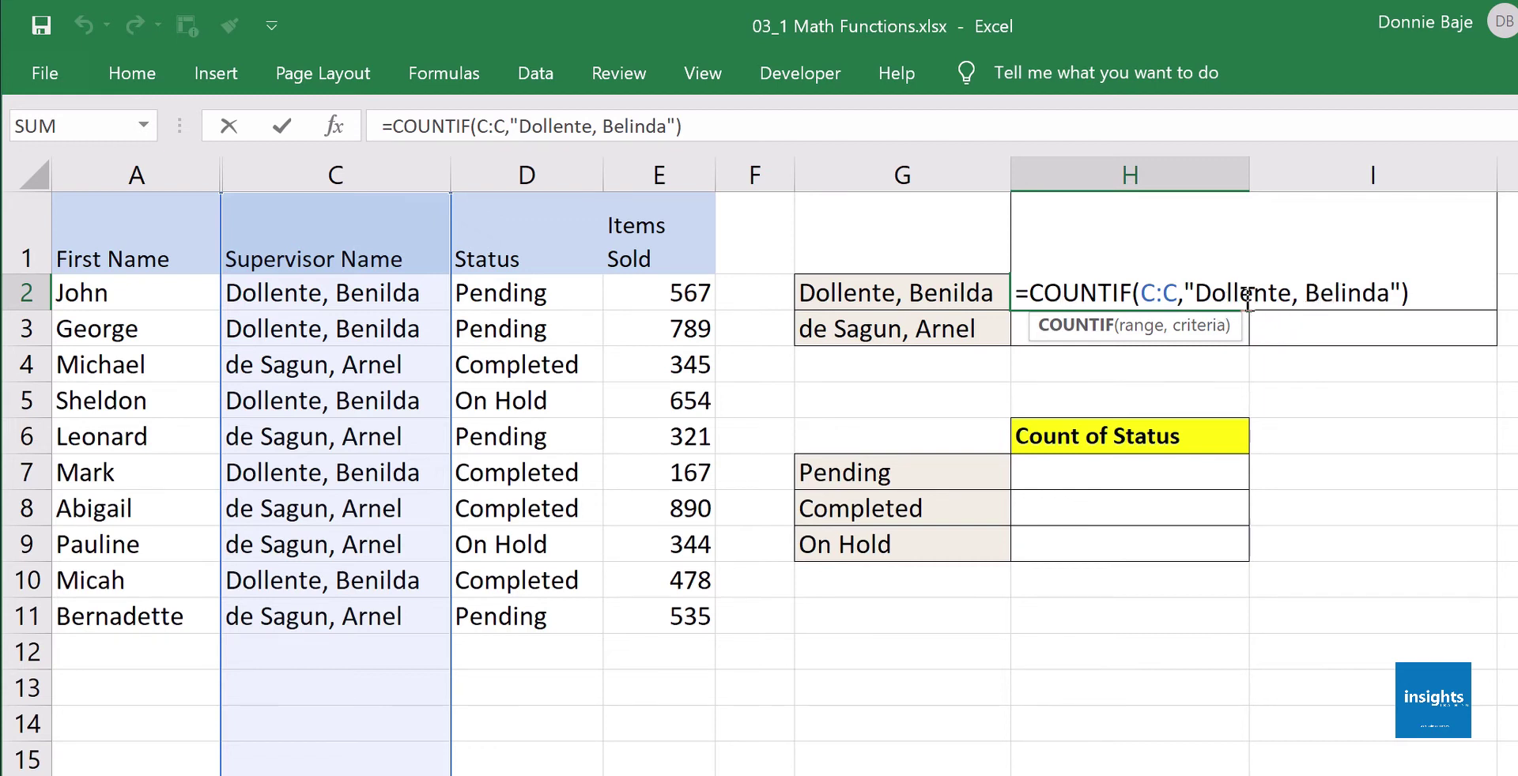
click(1310, 295)
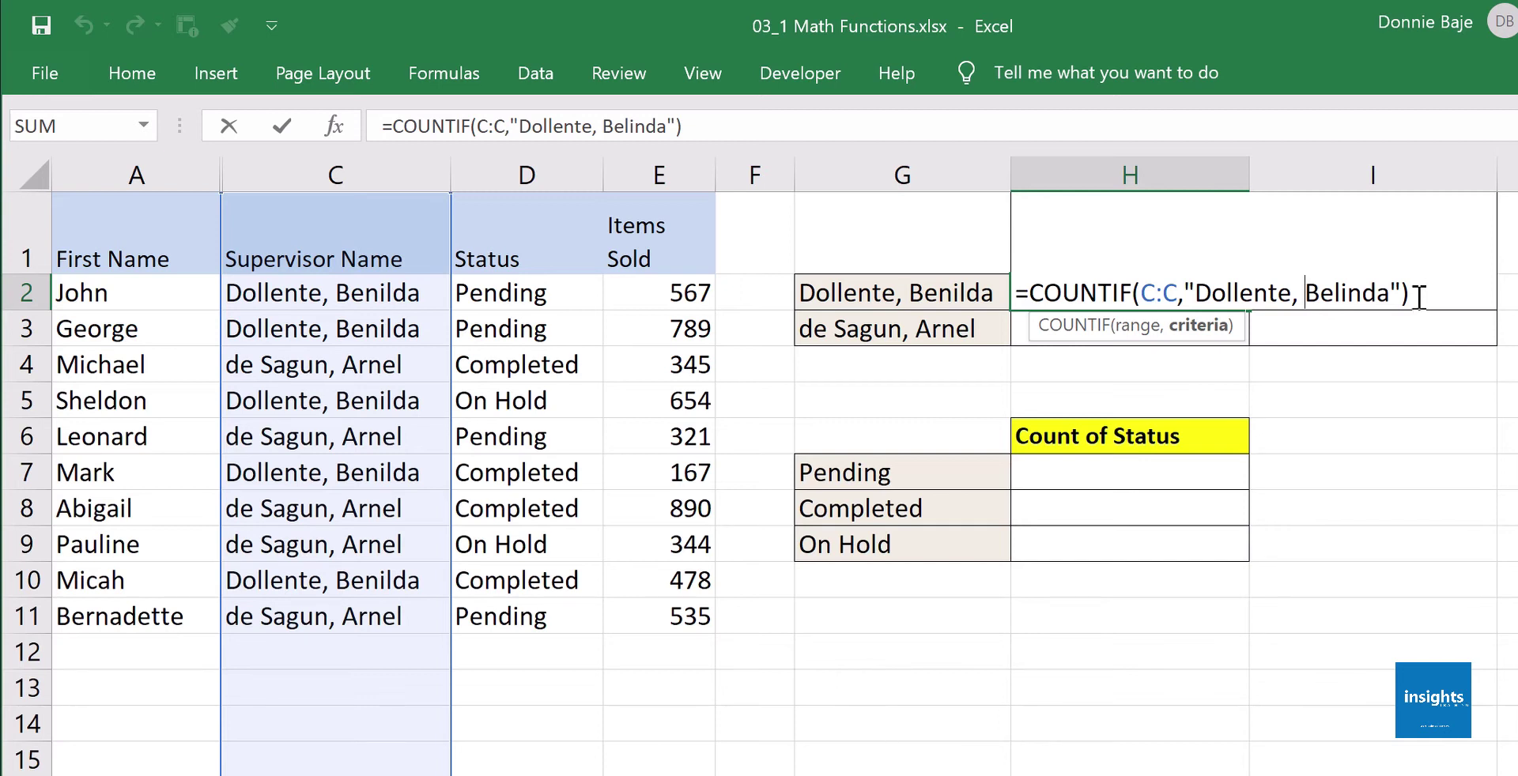
drag(1185, 294, 1511, 326)
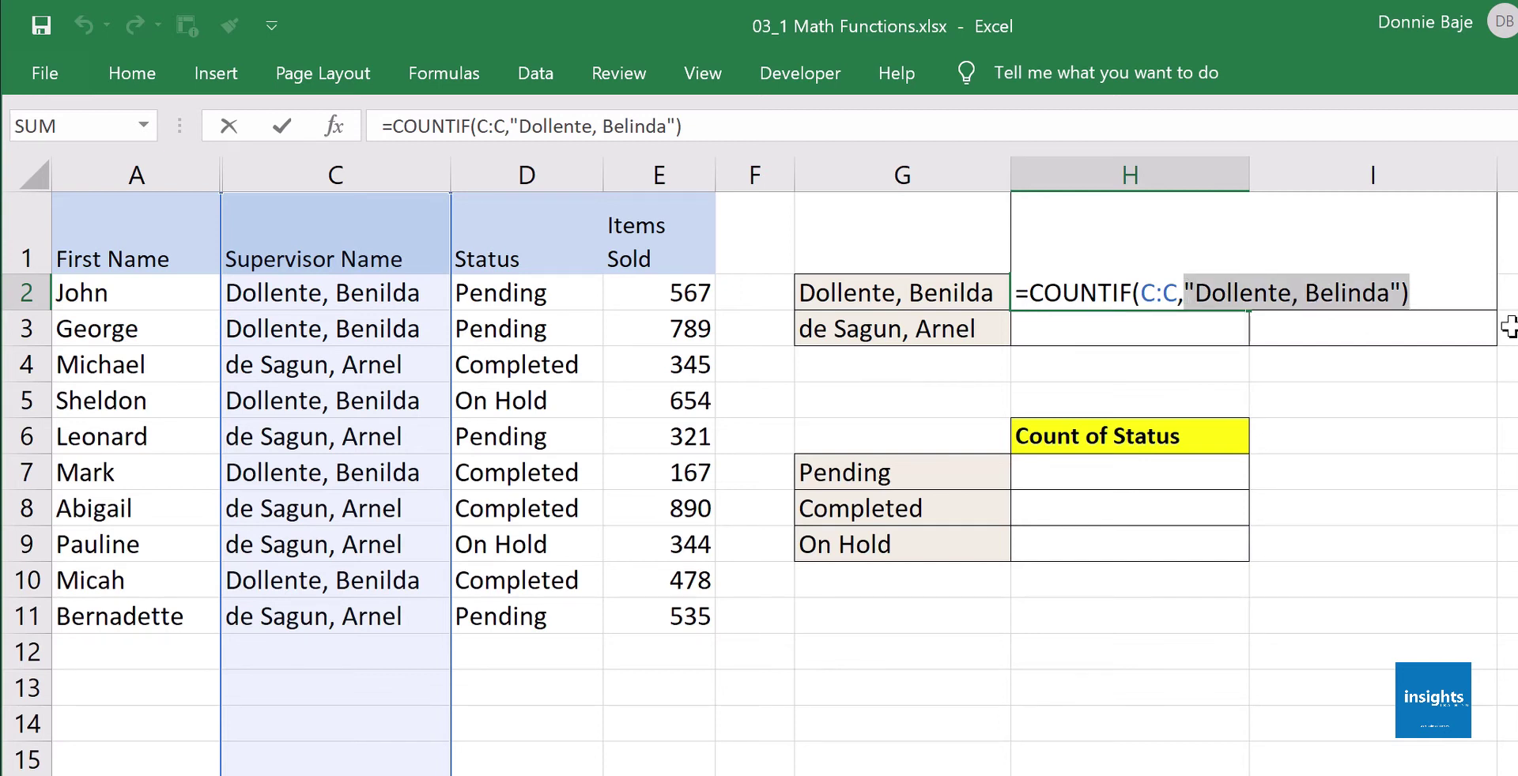
key(BackSpace)
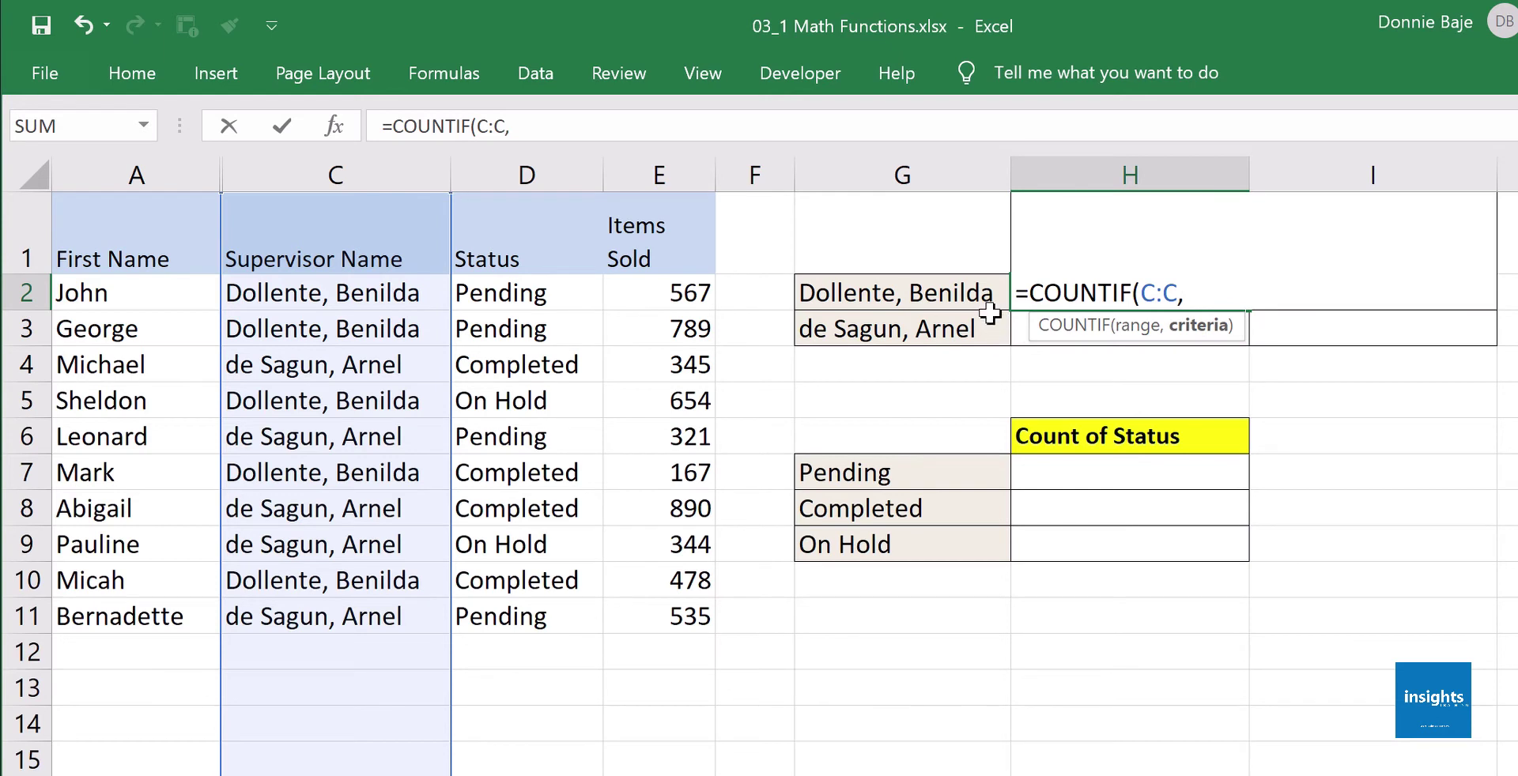
click(979, 299)
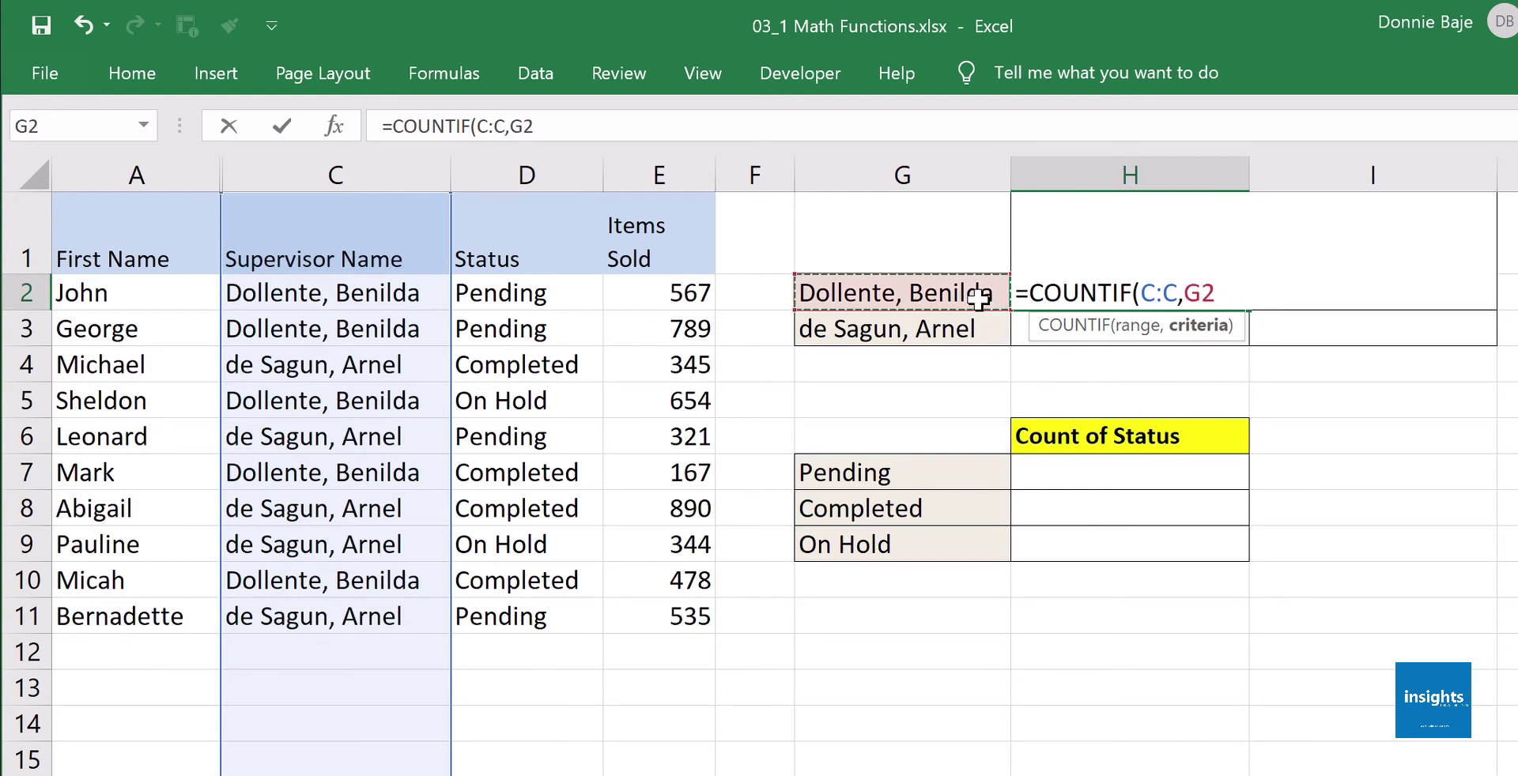
text())
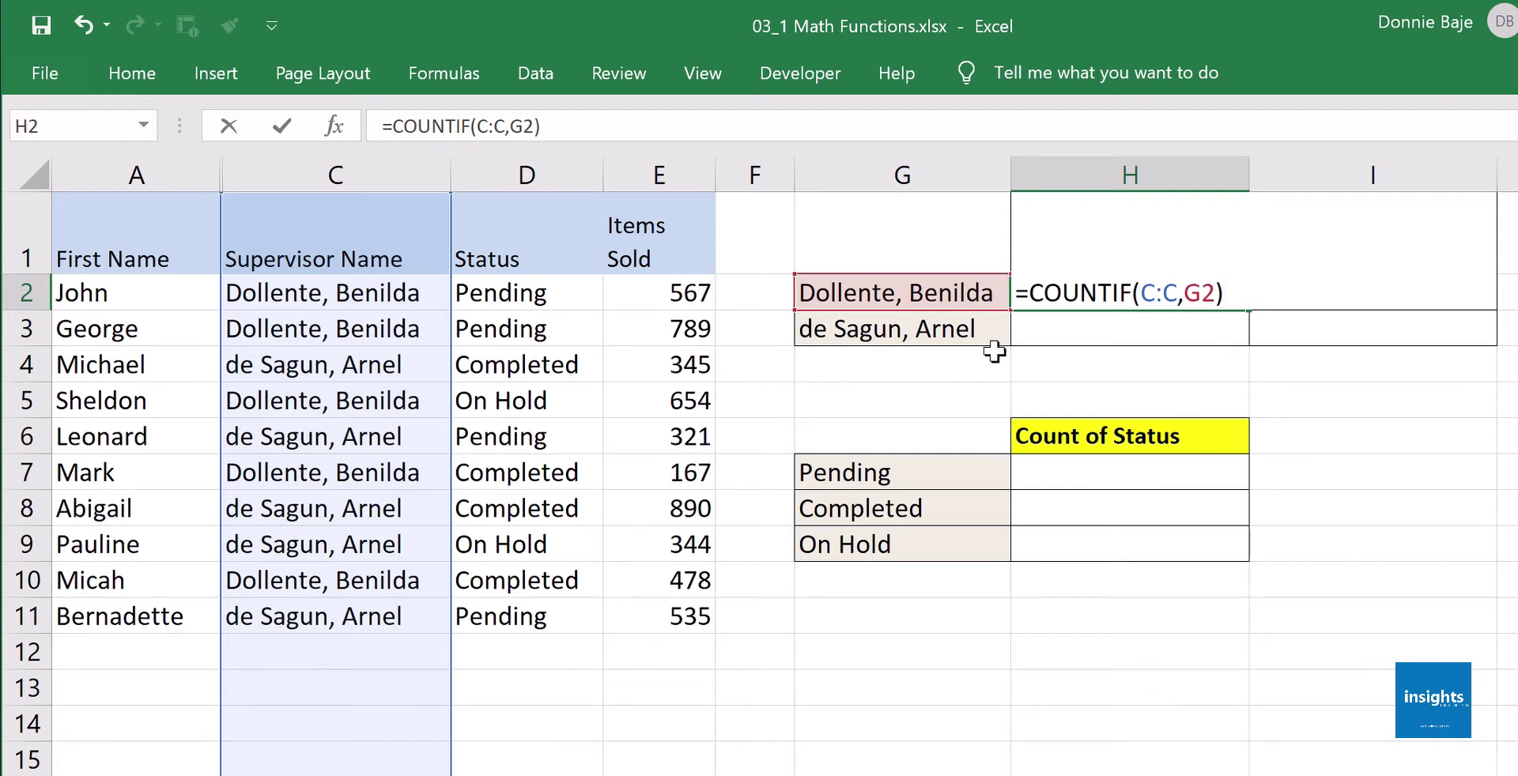
Step: Commit H2's count formula and check which column C rows belong to that supervisor
key(Return)
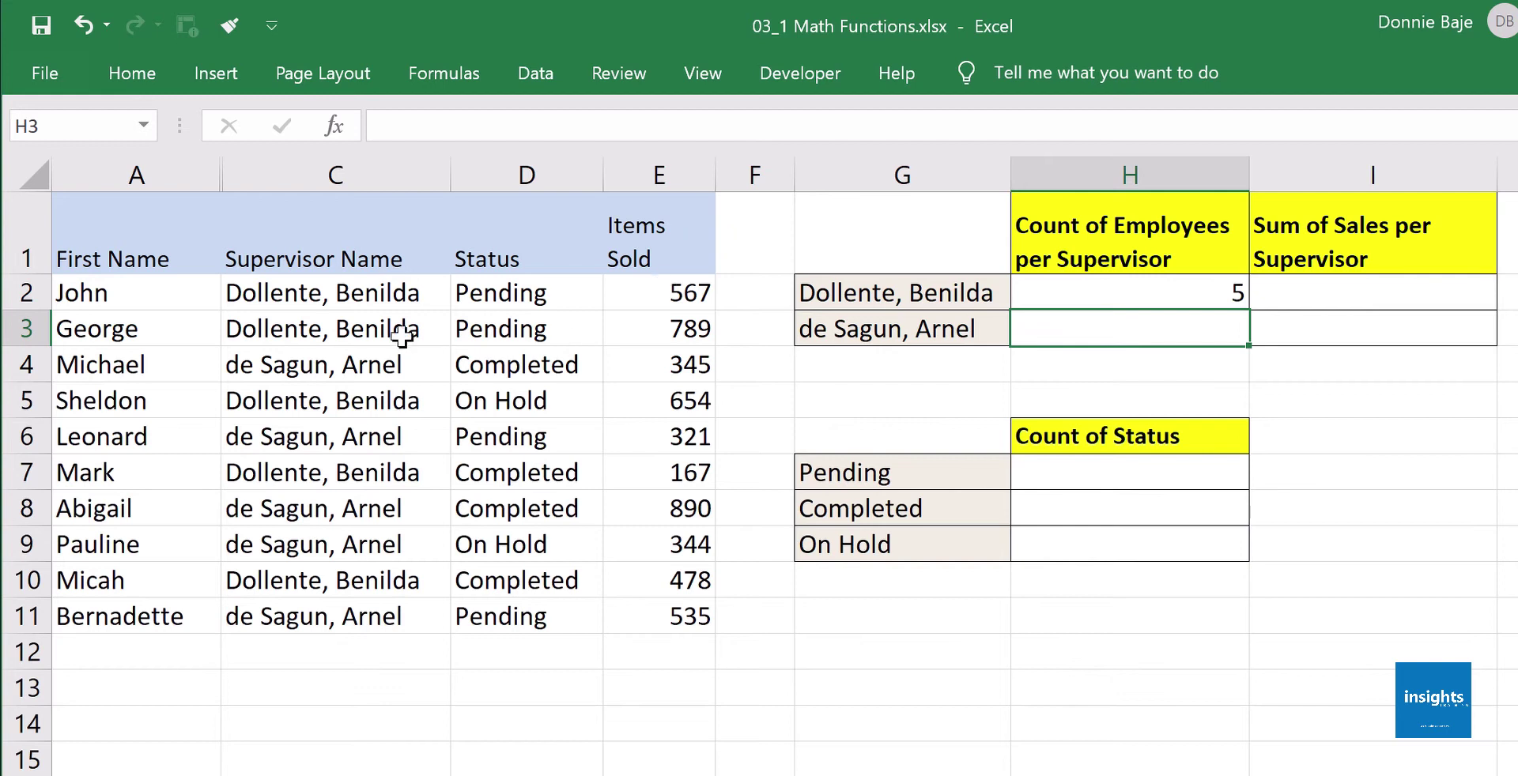
click(399, 298)
click(398, 323)
click(408, 401)
click(403, 470)
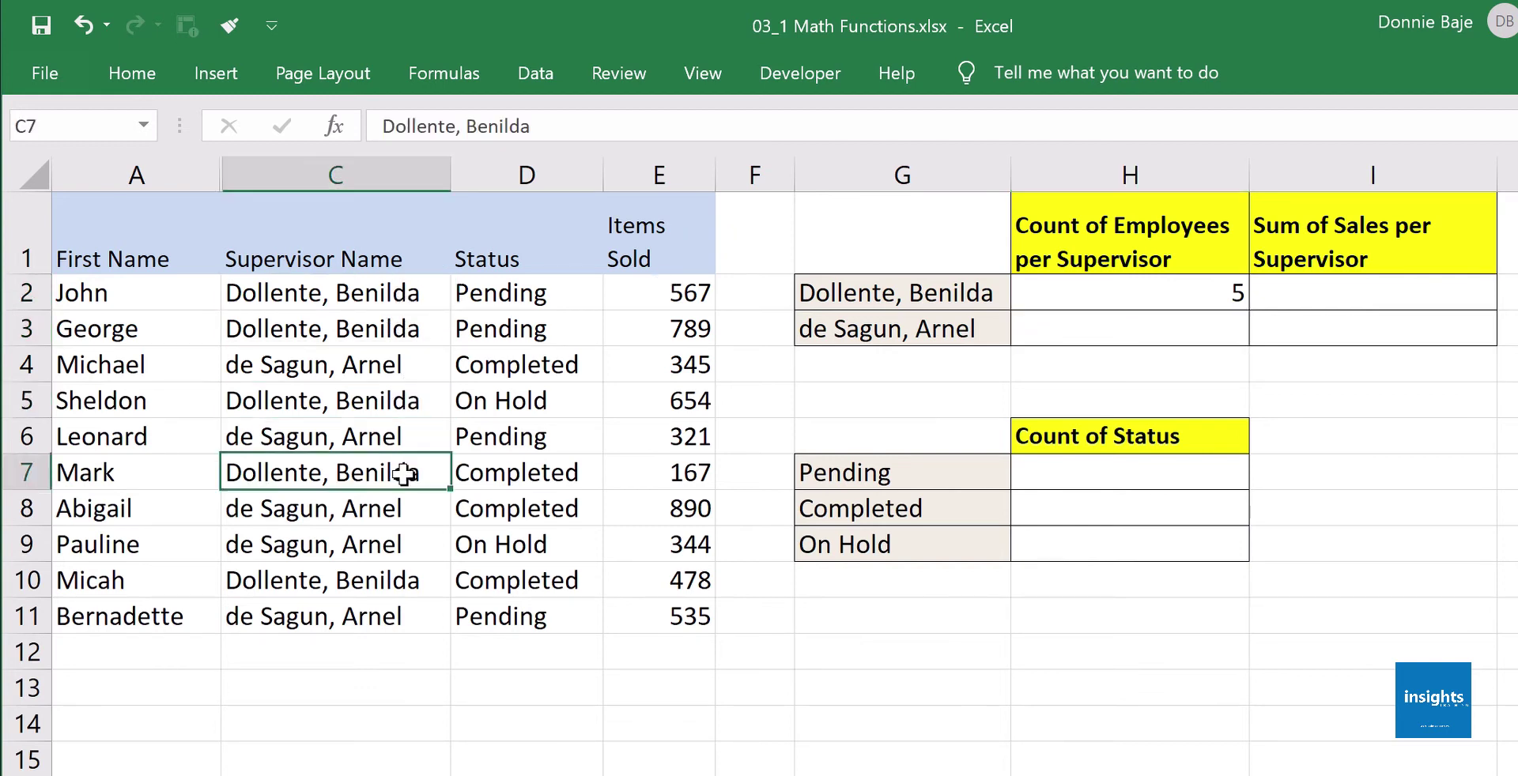
click(425, 581)
Step: Fill the count formula down to H3 as =COUNTIF(C:C,G3), returning 5
click(1237, 299)
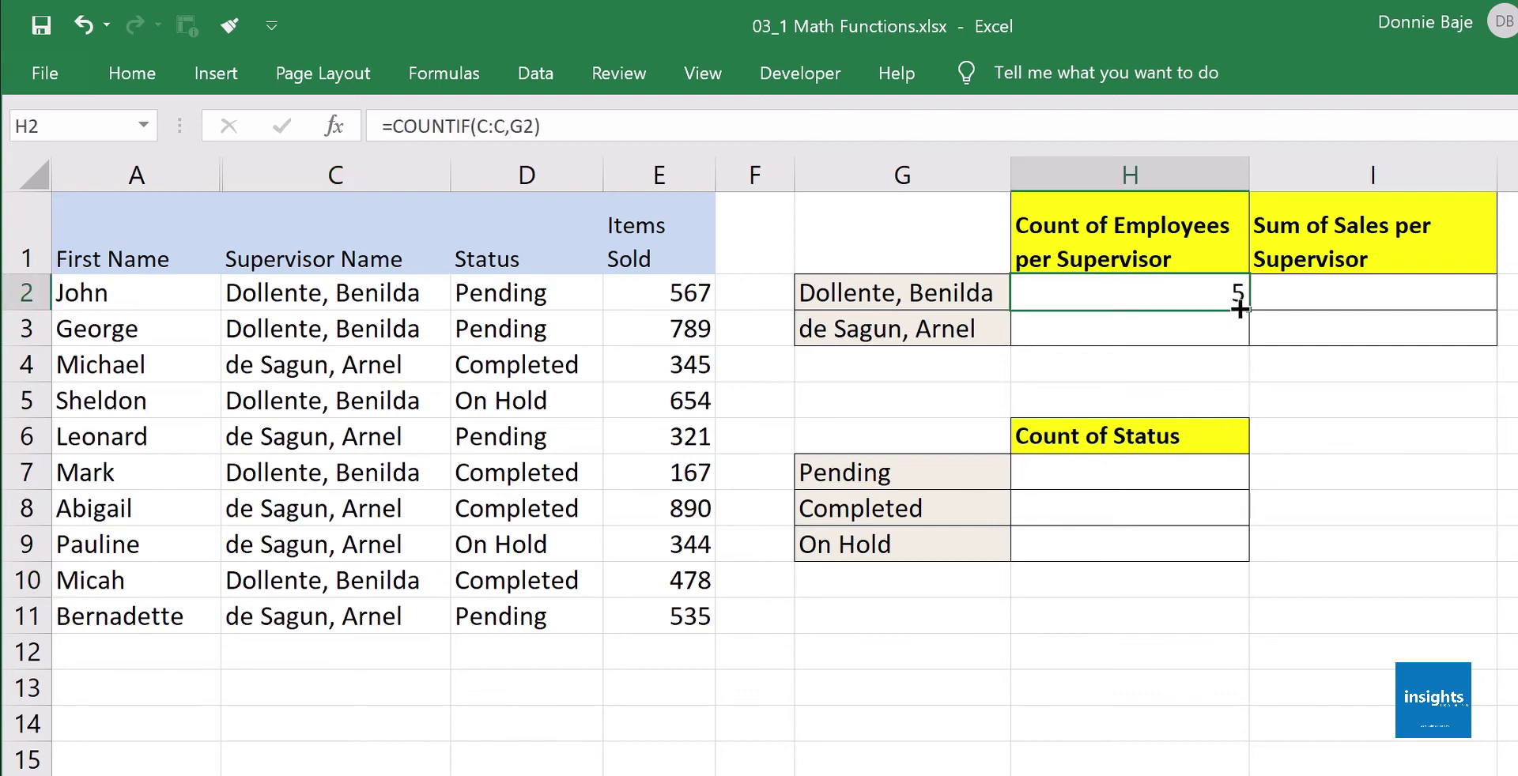
drag(1250, 312, 1251, 342)
double_click(1089, 330)
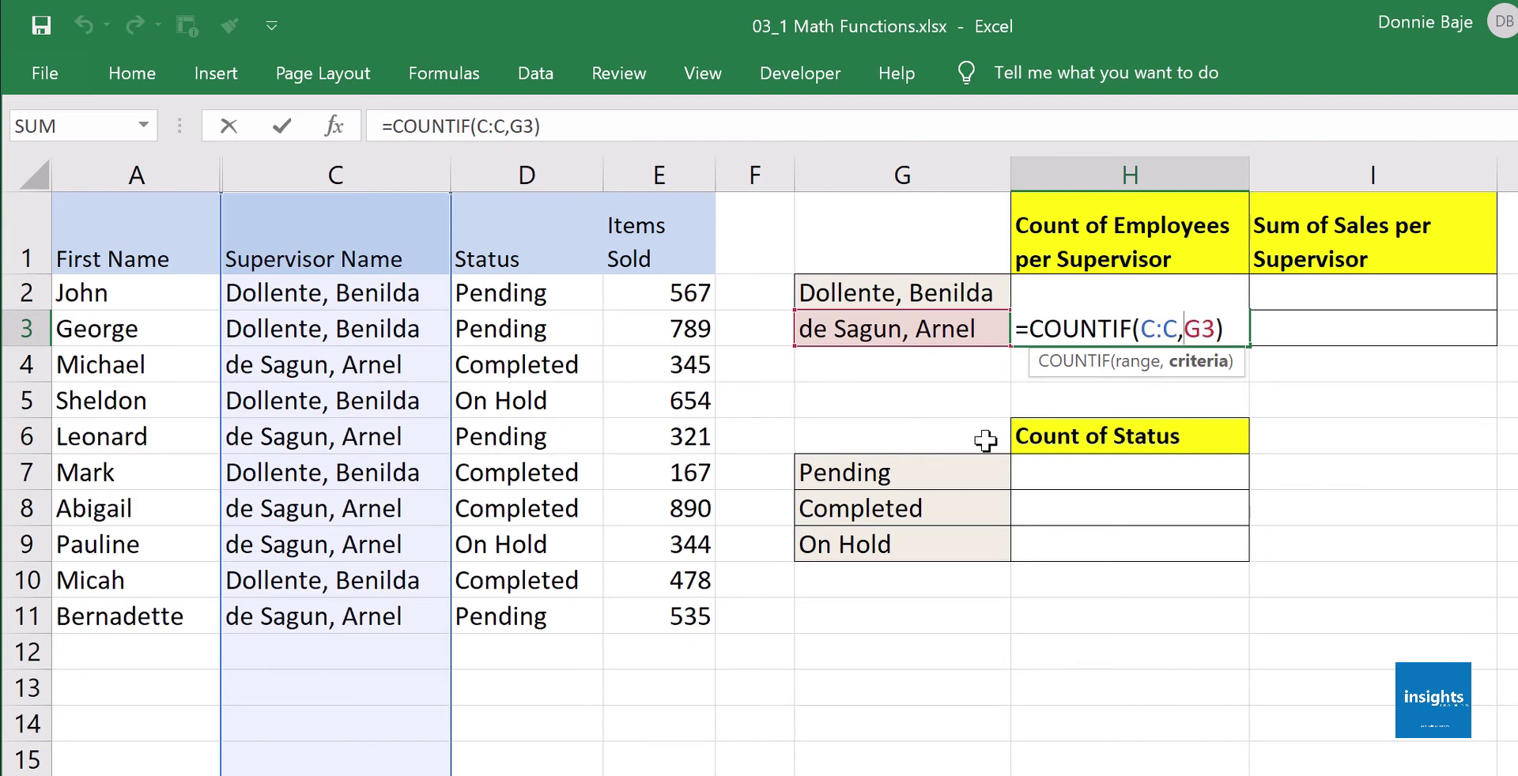
key(Return)
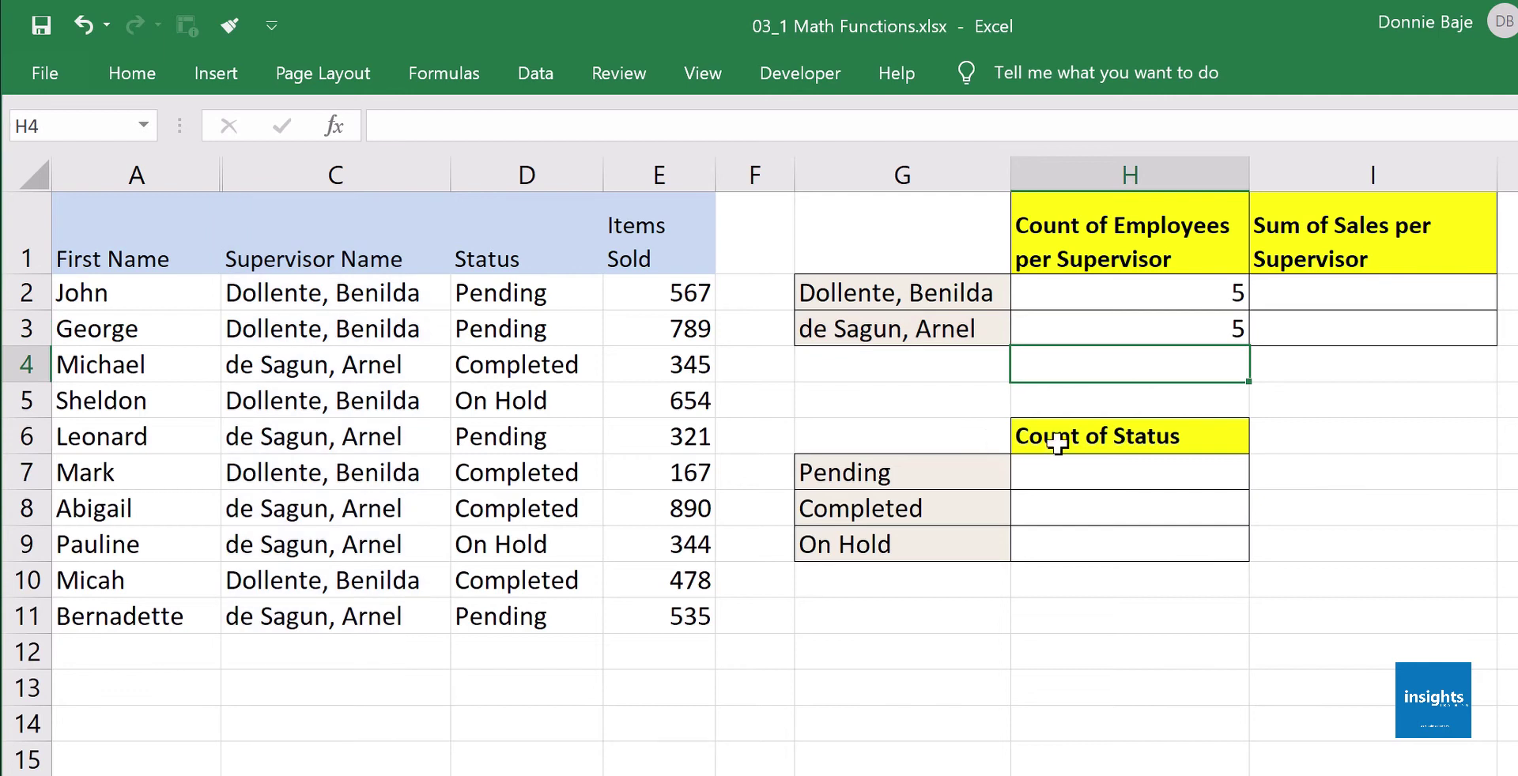
click(1326, 292)
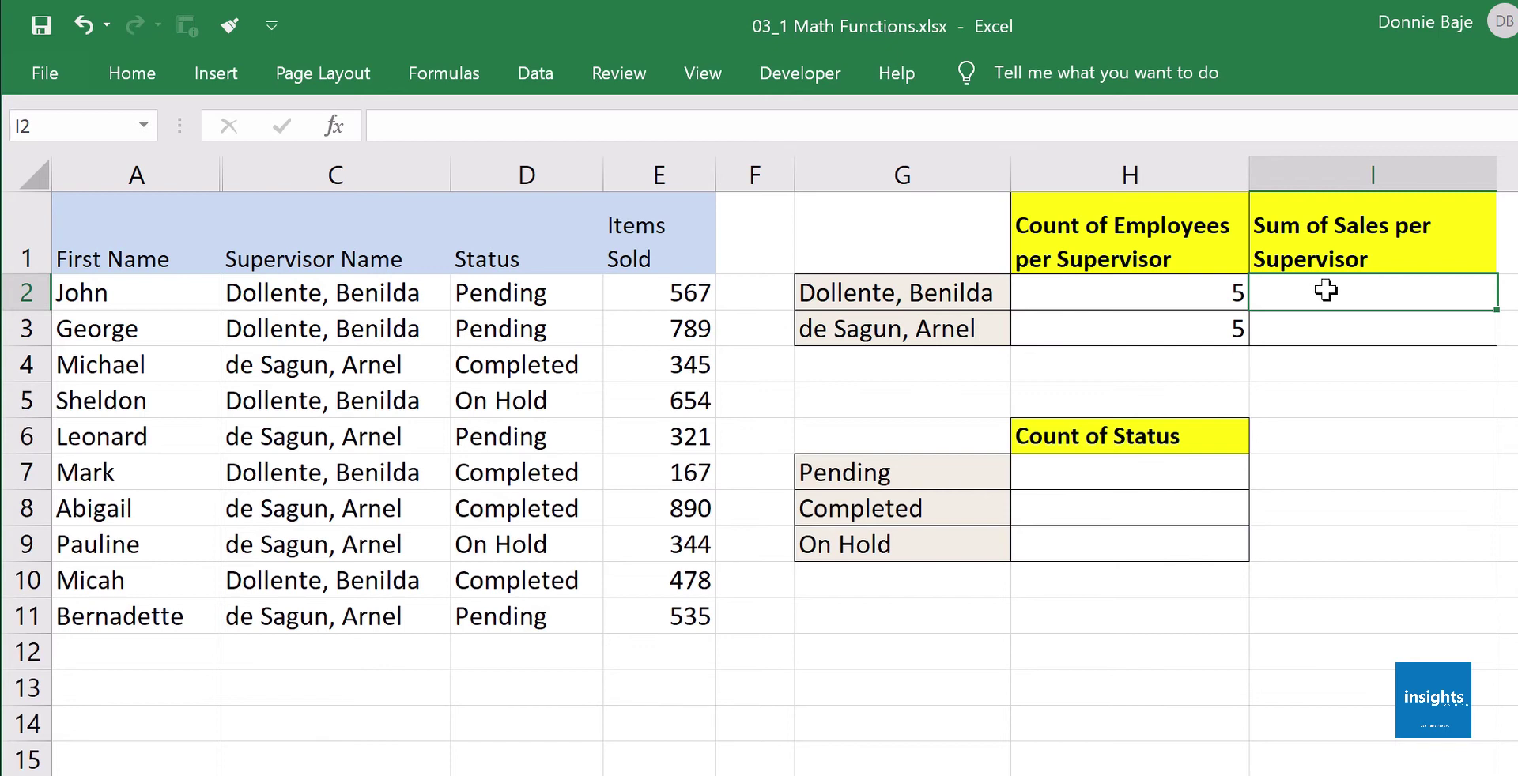
double_click(1209, 296)
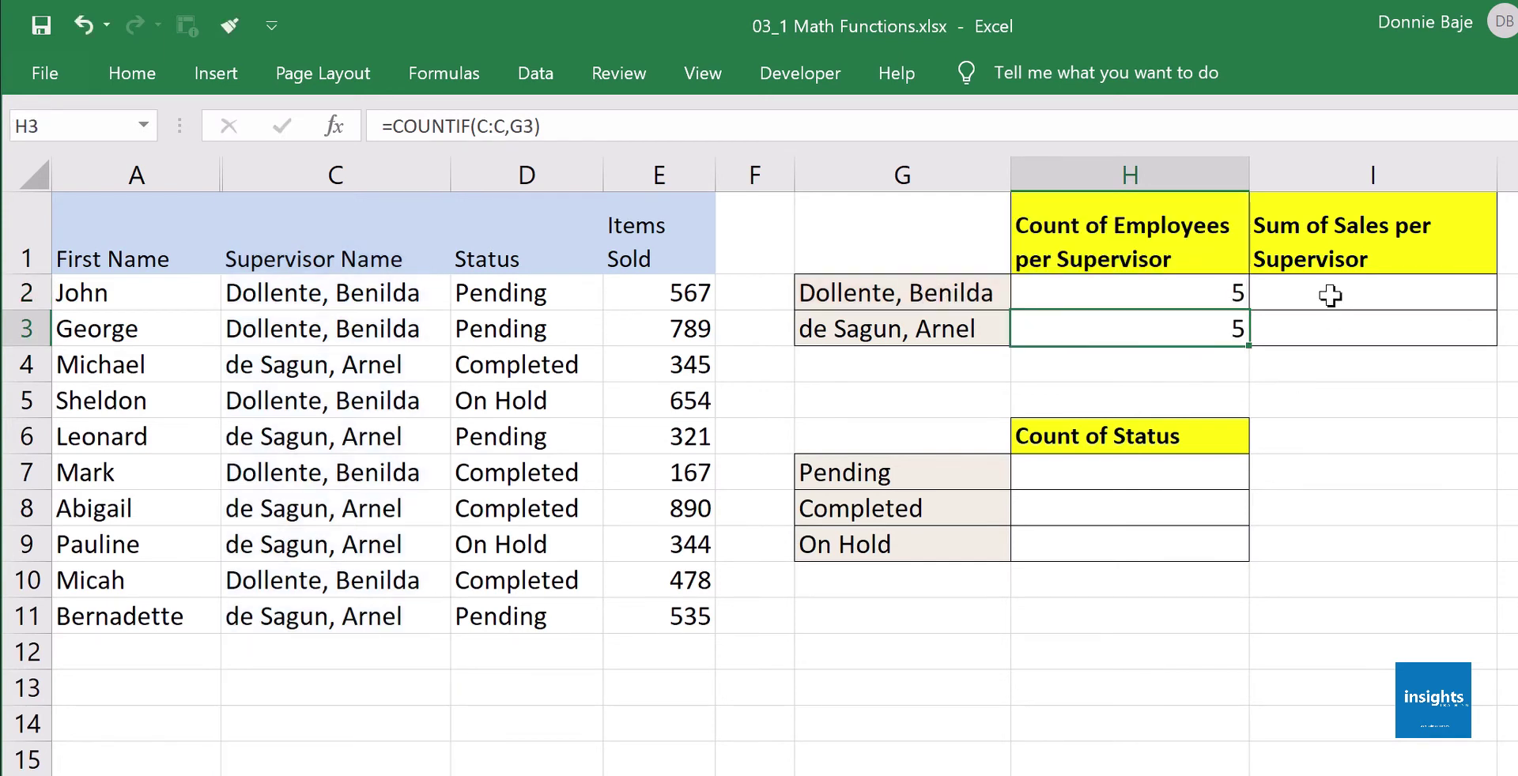
click(1331, 295)
text(=SU)
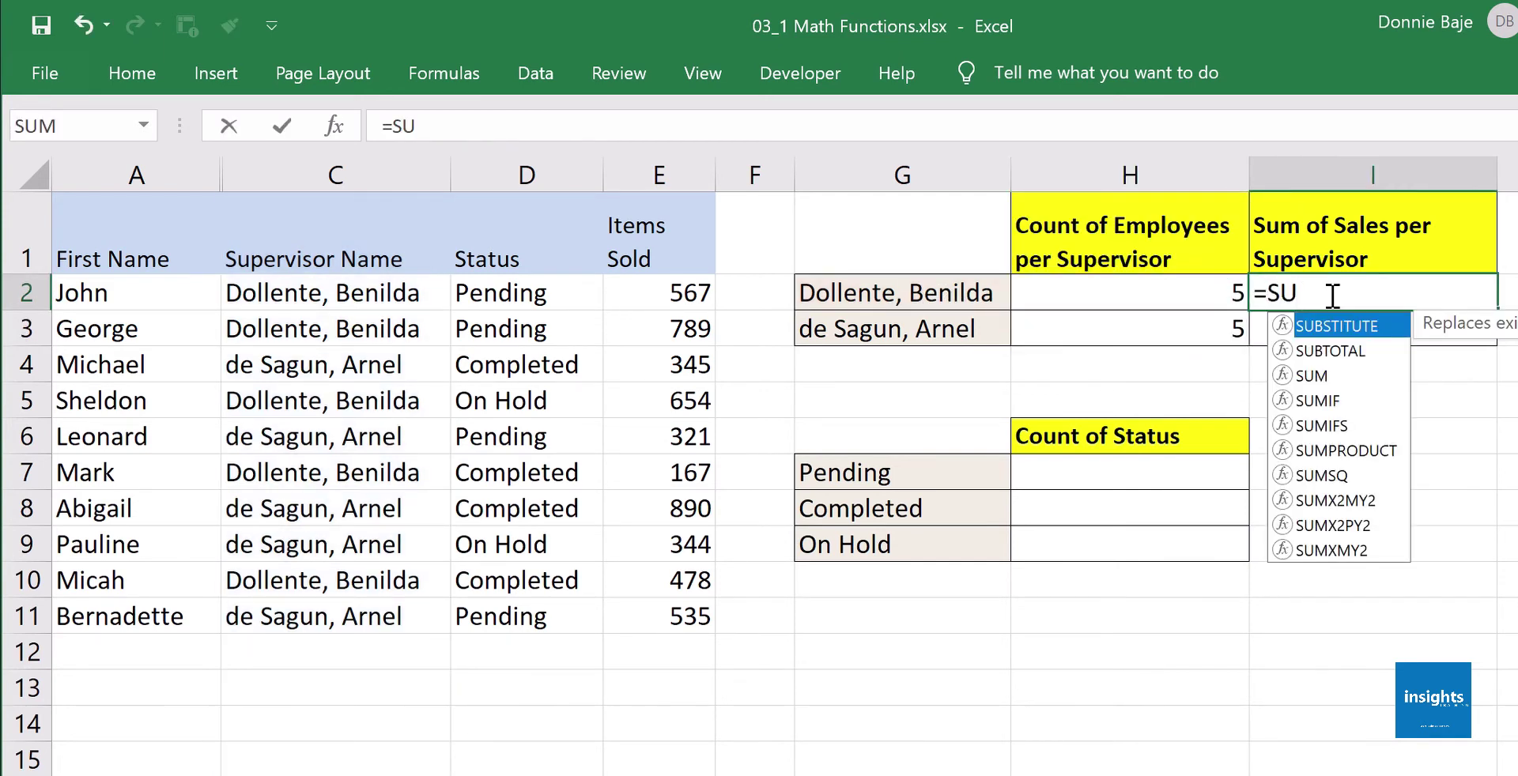
text(MIF(C:C,)
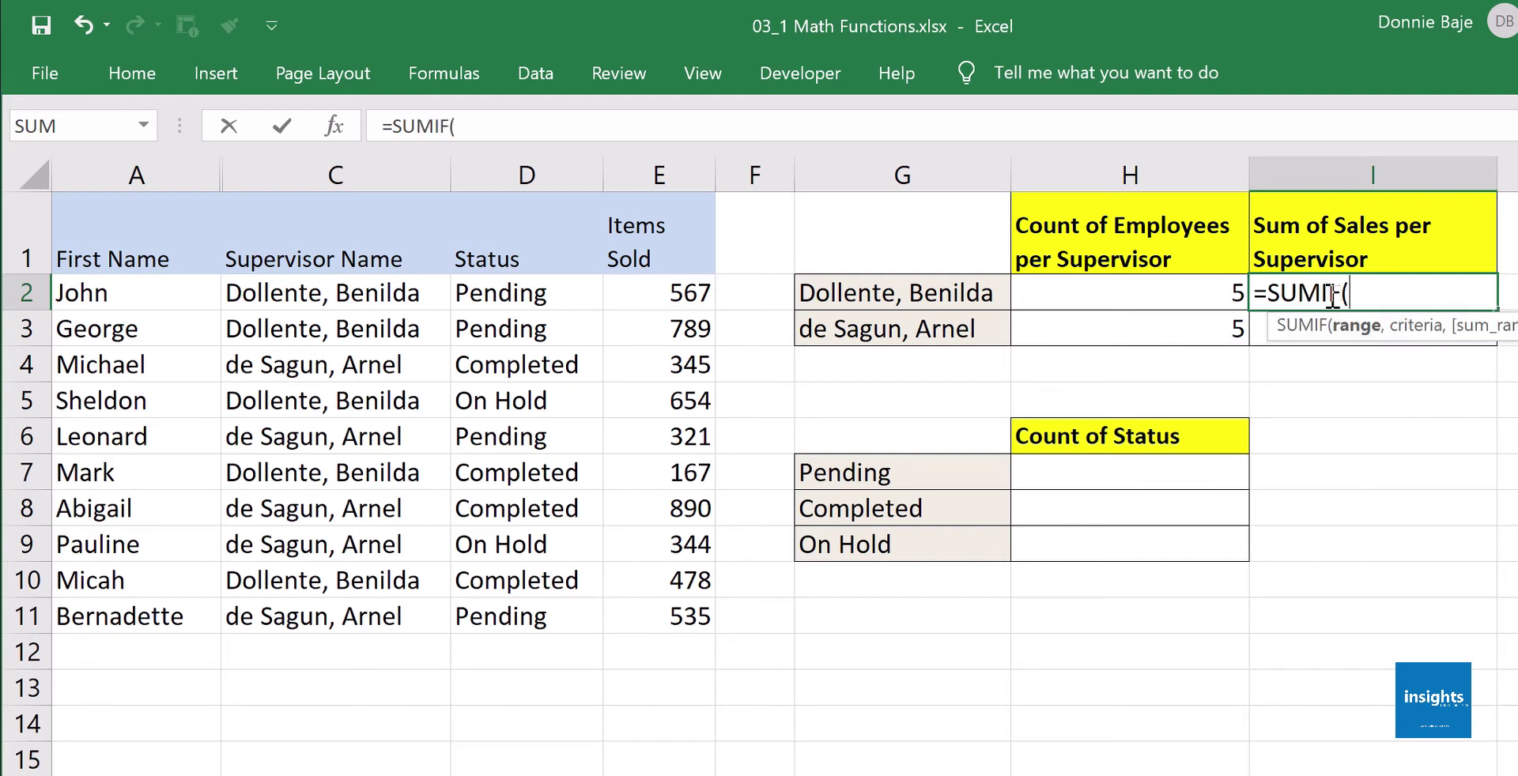
Step: Build =SUMIF(C:C,G2,E:E) in I2 so it totals the Items Sold column to 2655
click(346, 162)
text(,)
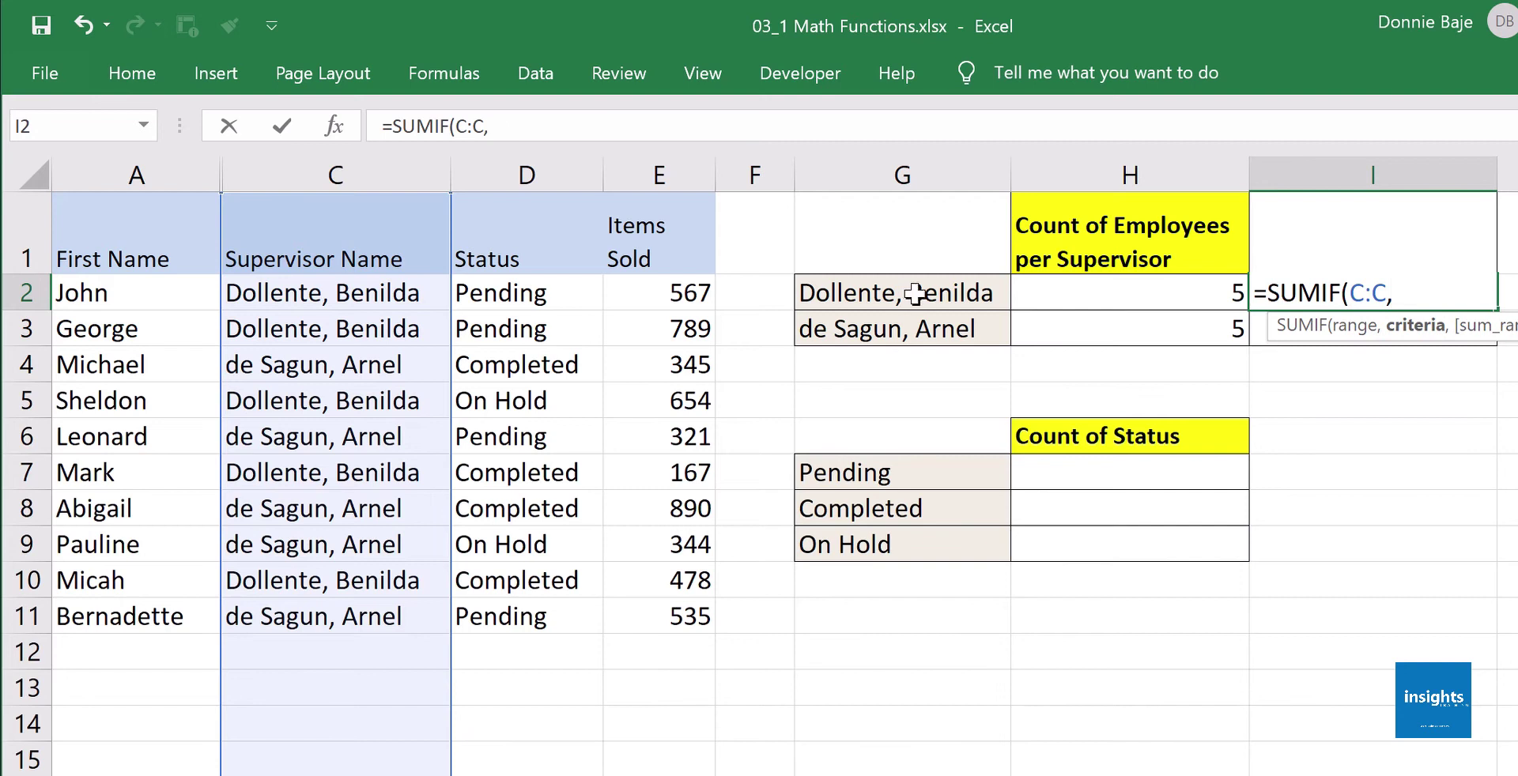
click(914, 294)
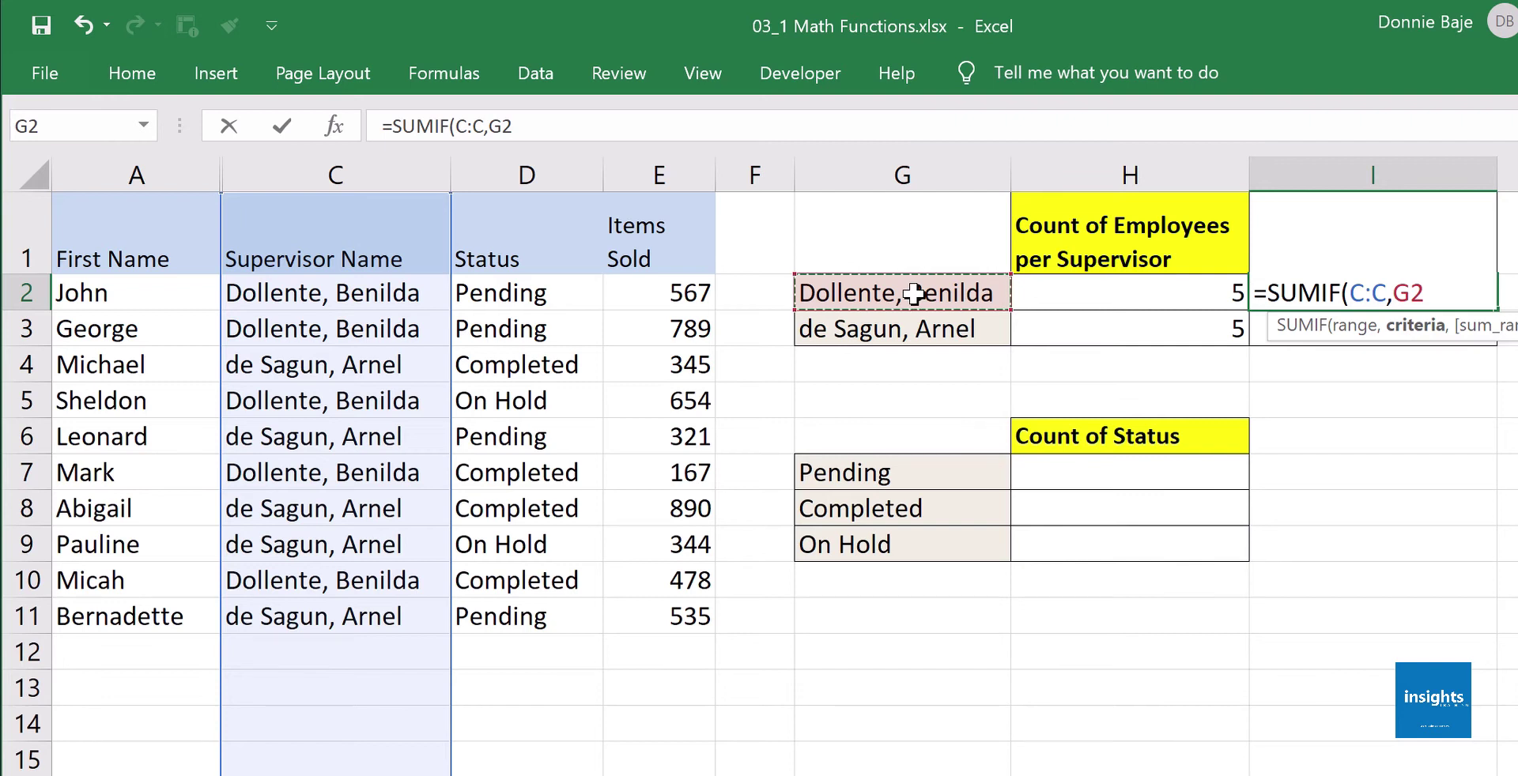
text(,)
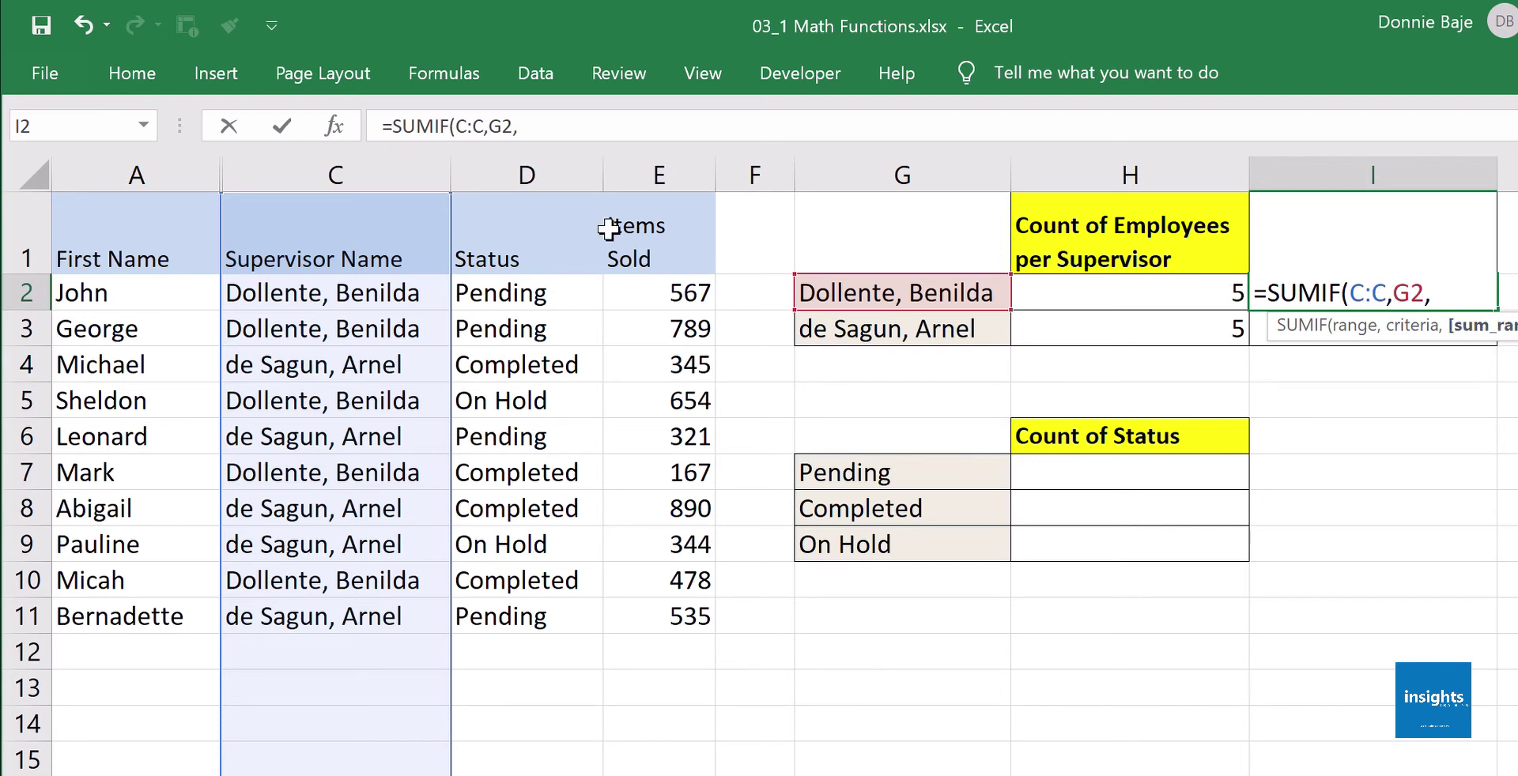
click(144, 177)
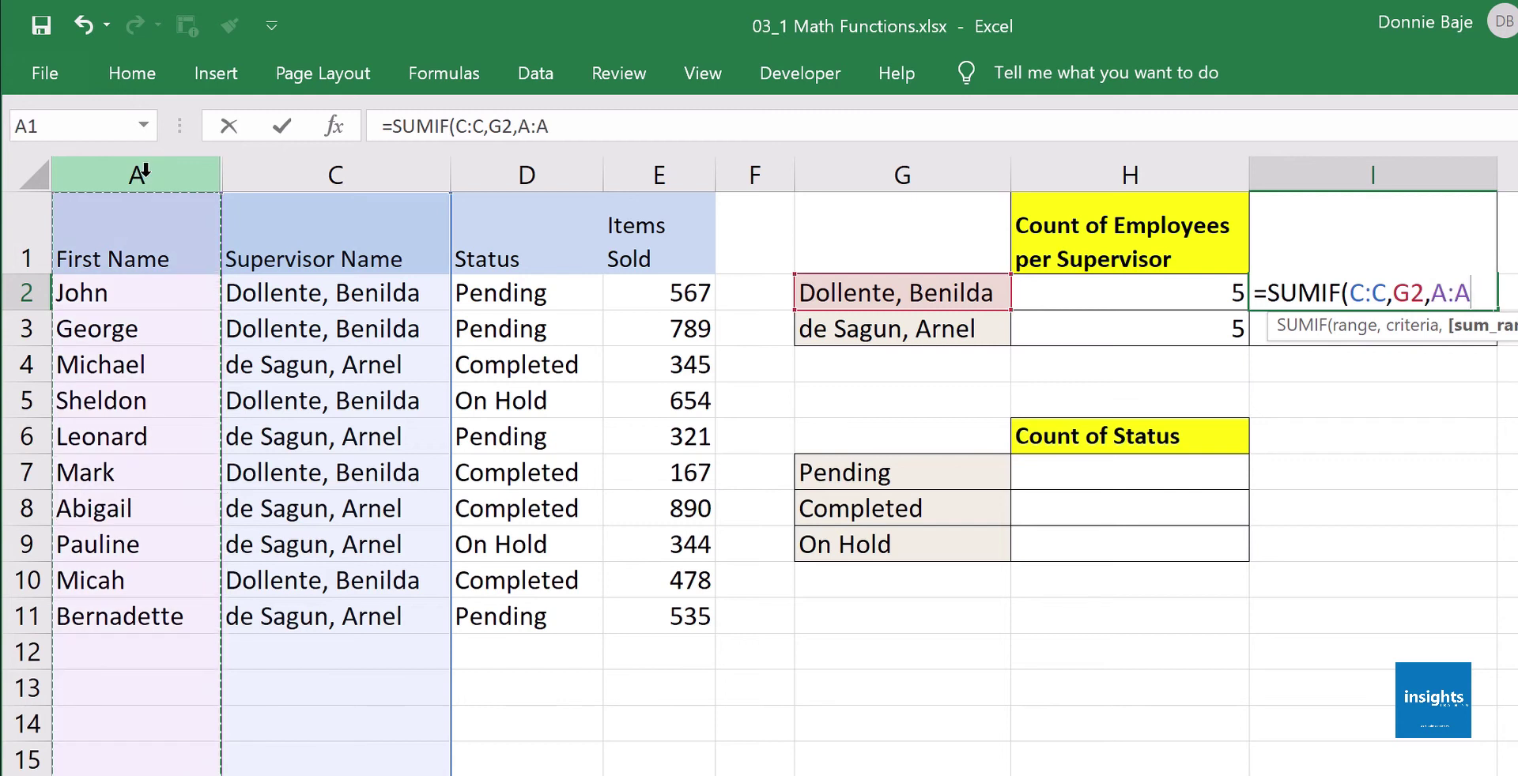
click(524, 173)
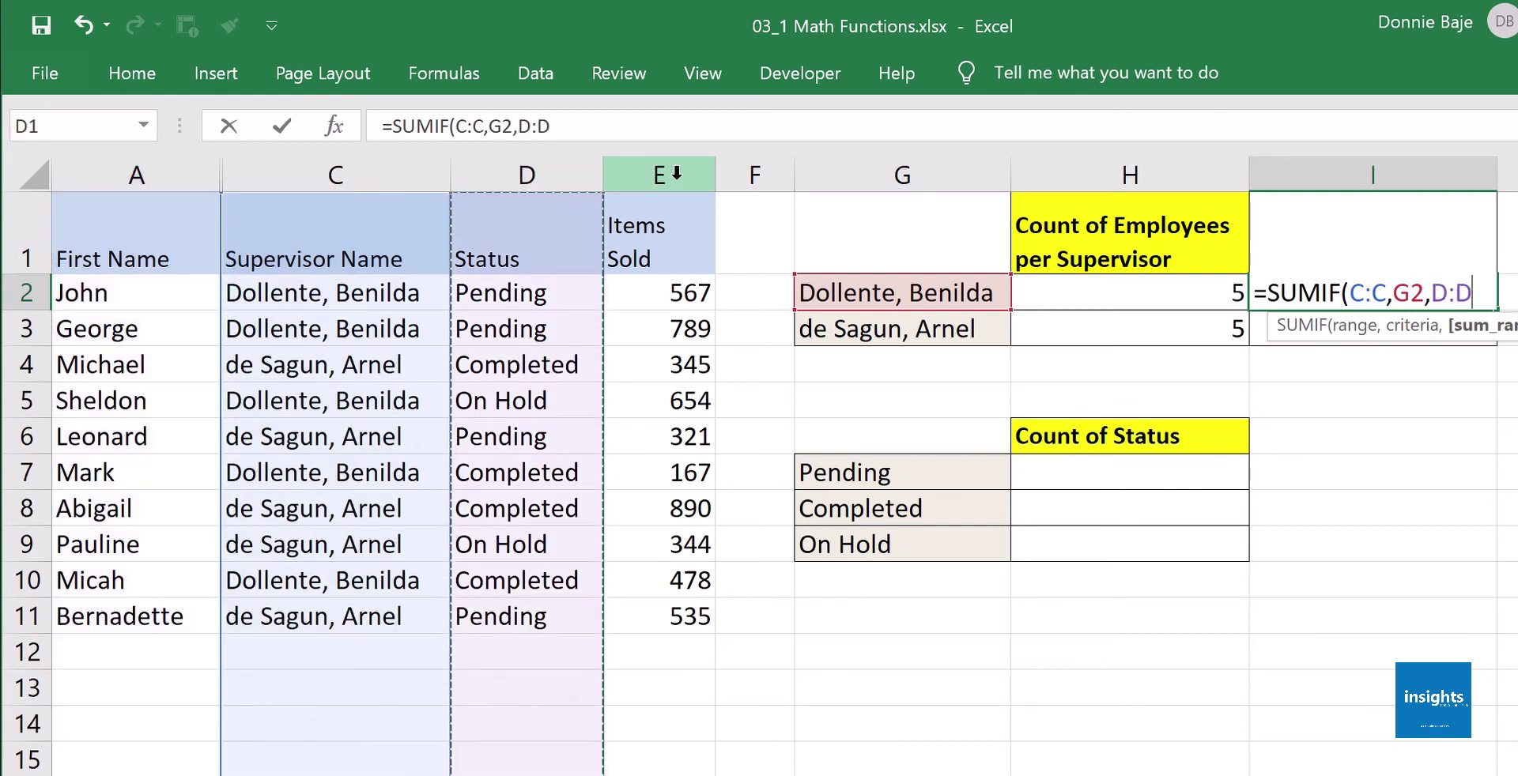
click(674, 173)
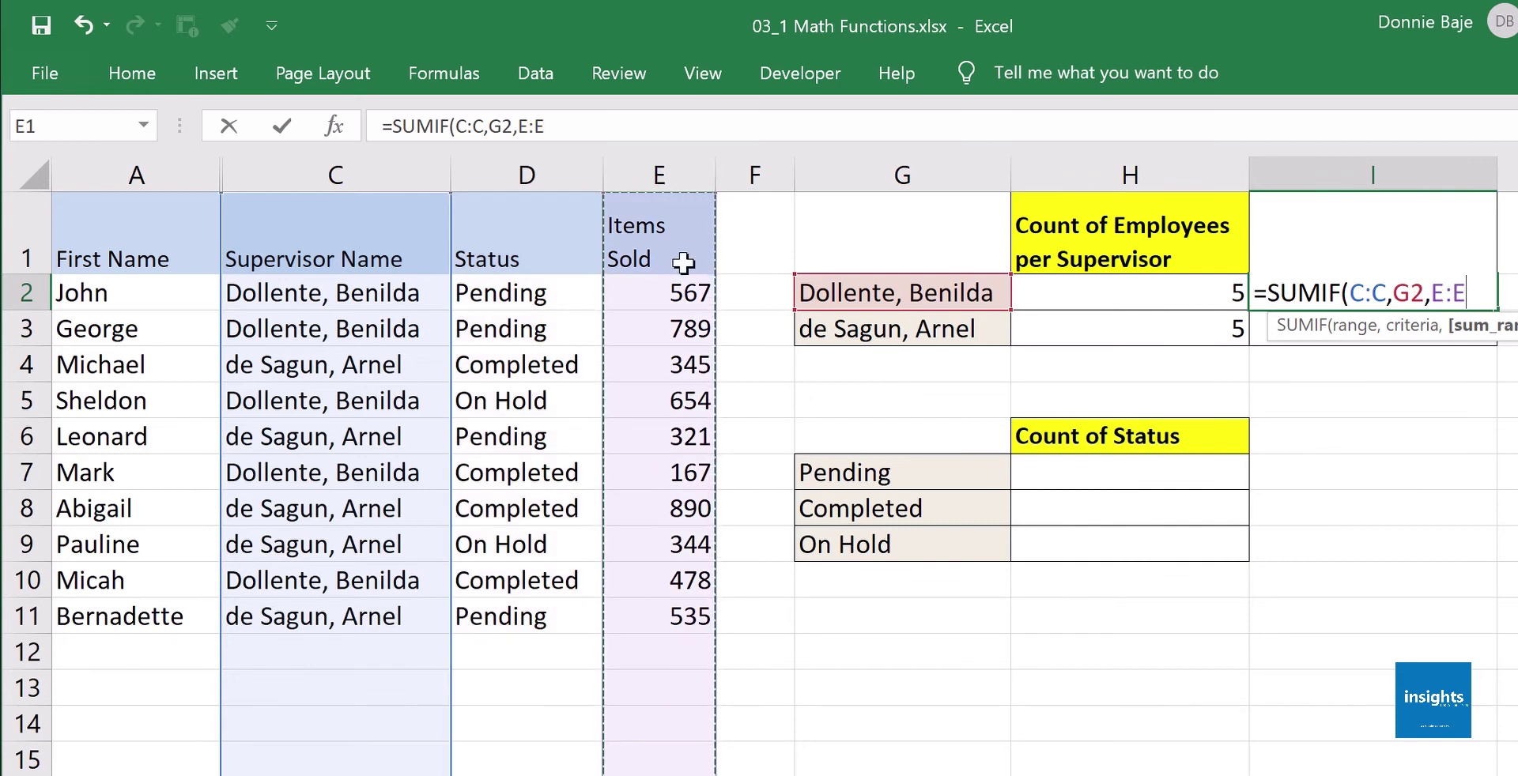
text())
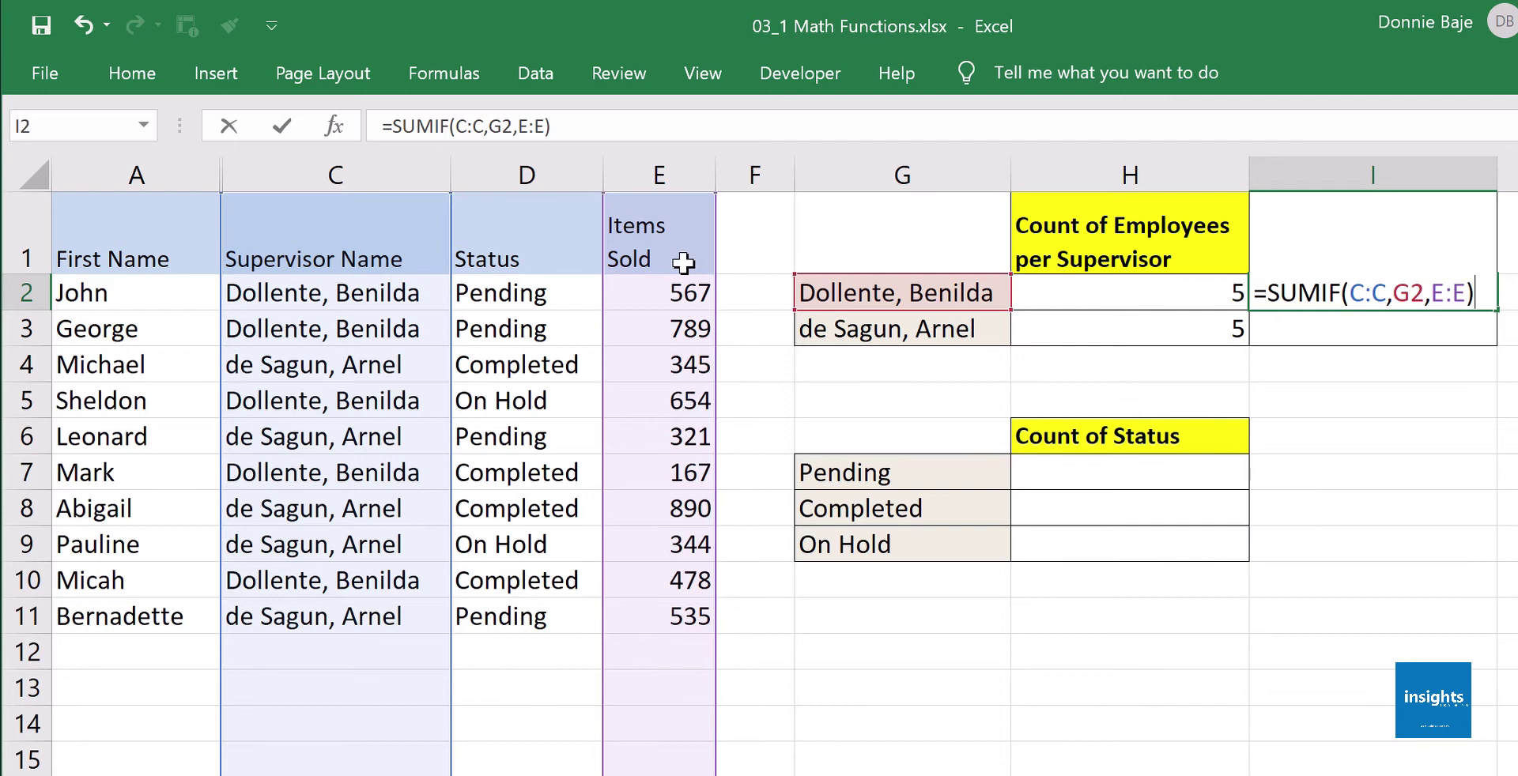
key(Return)
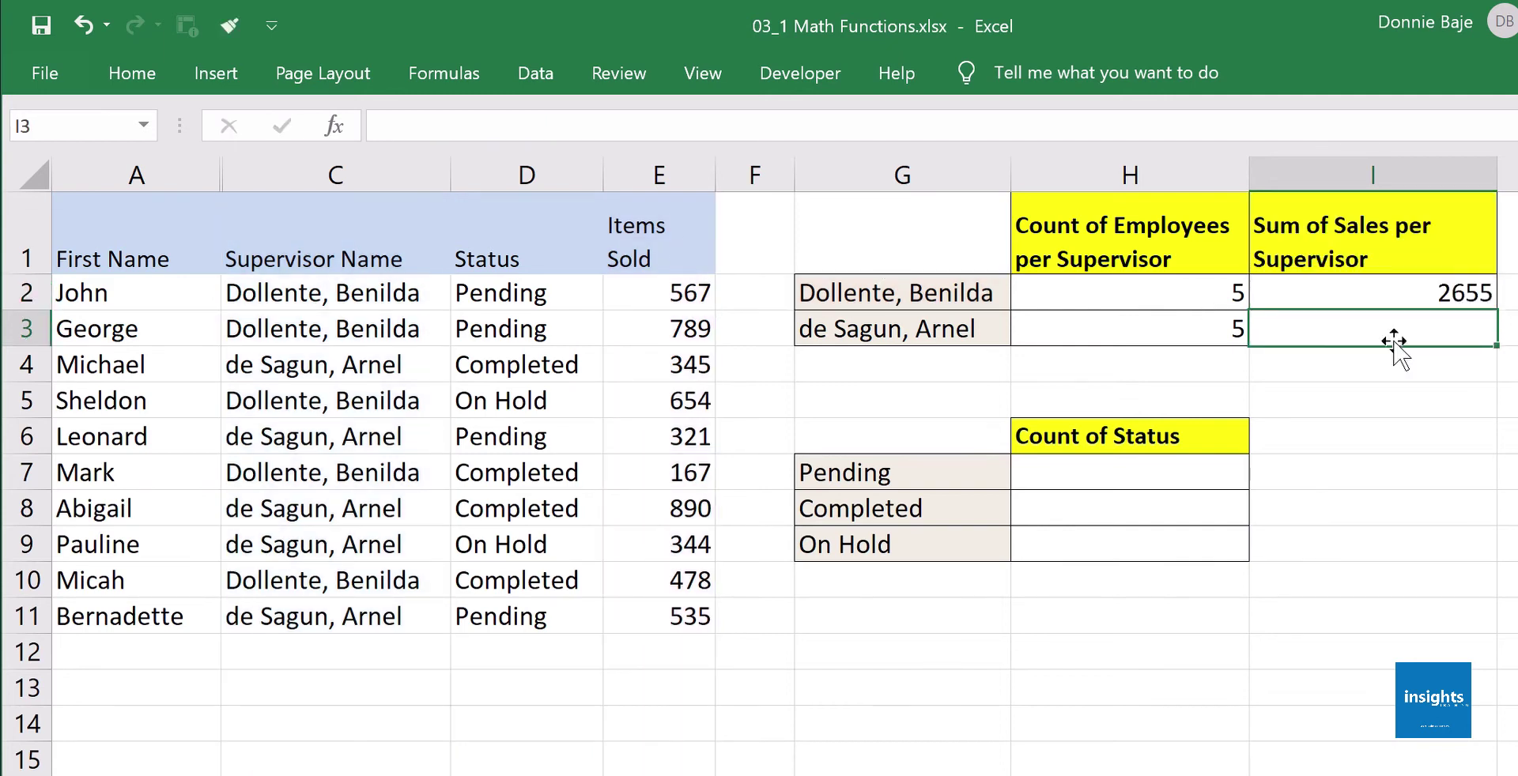
double_click(1415, 293)
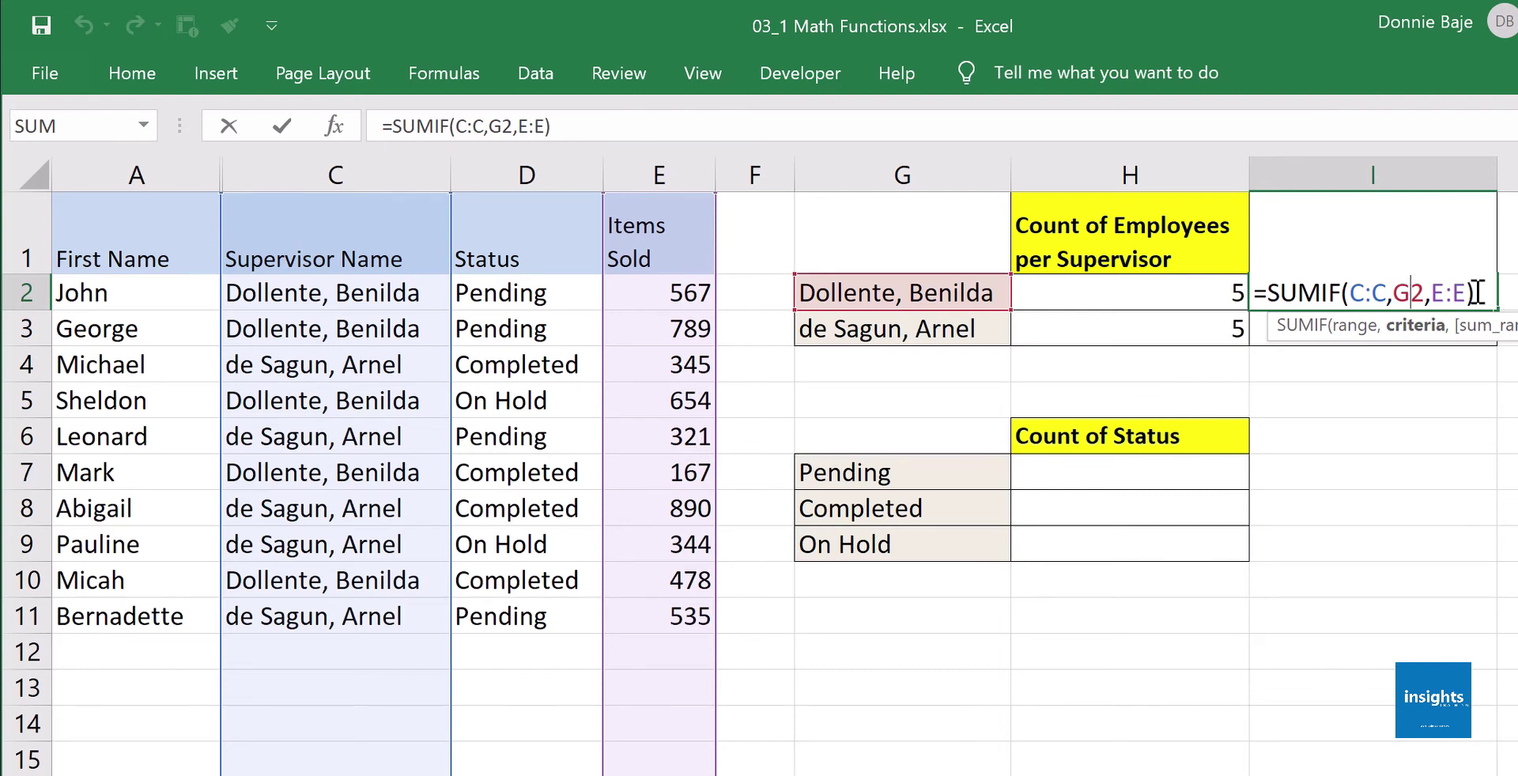
Step: Recheck I2's =SUMIF(C:C,G2,E:E) formula unchanged at 2655 and glance at the Data tools
drag(1393, 296, 1423, 311)
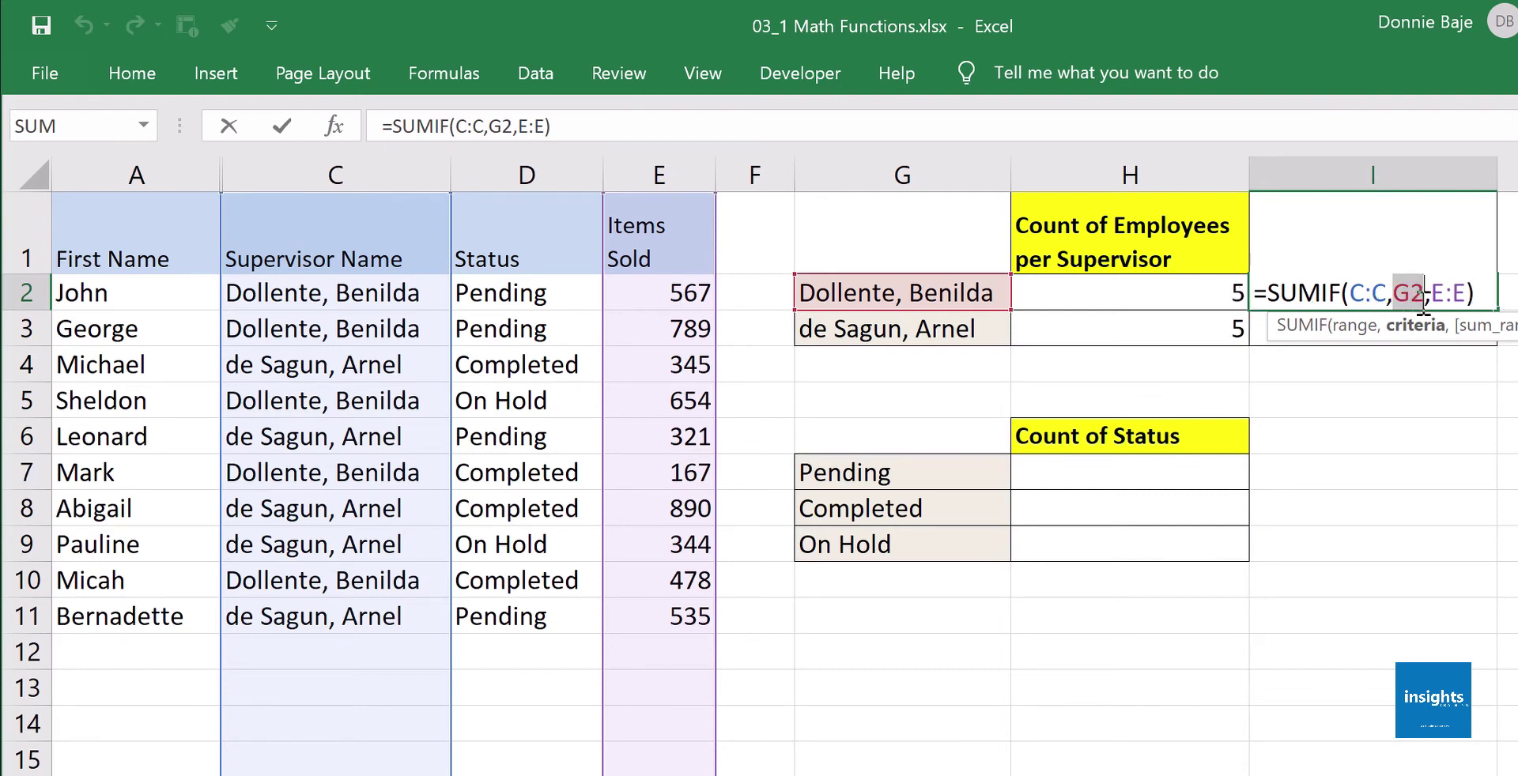
key(Return)
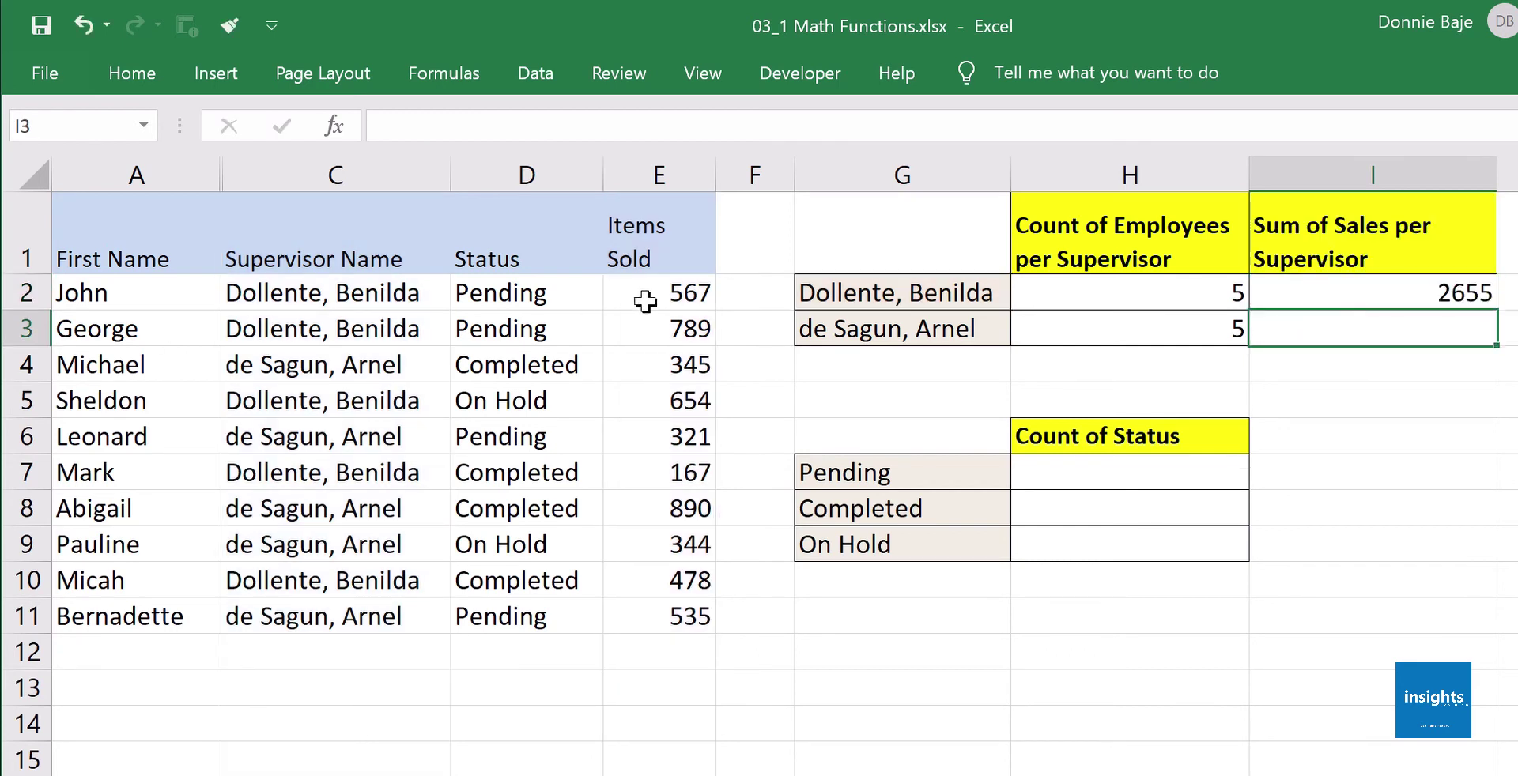
click(306, 326)
click(558, 79)
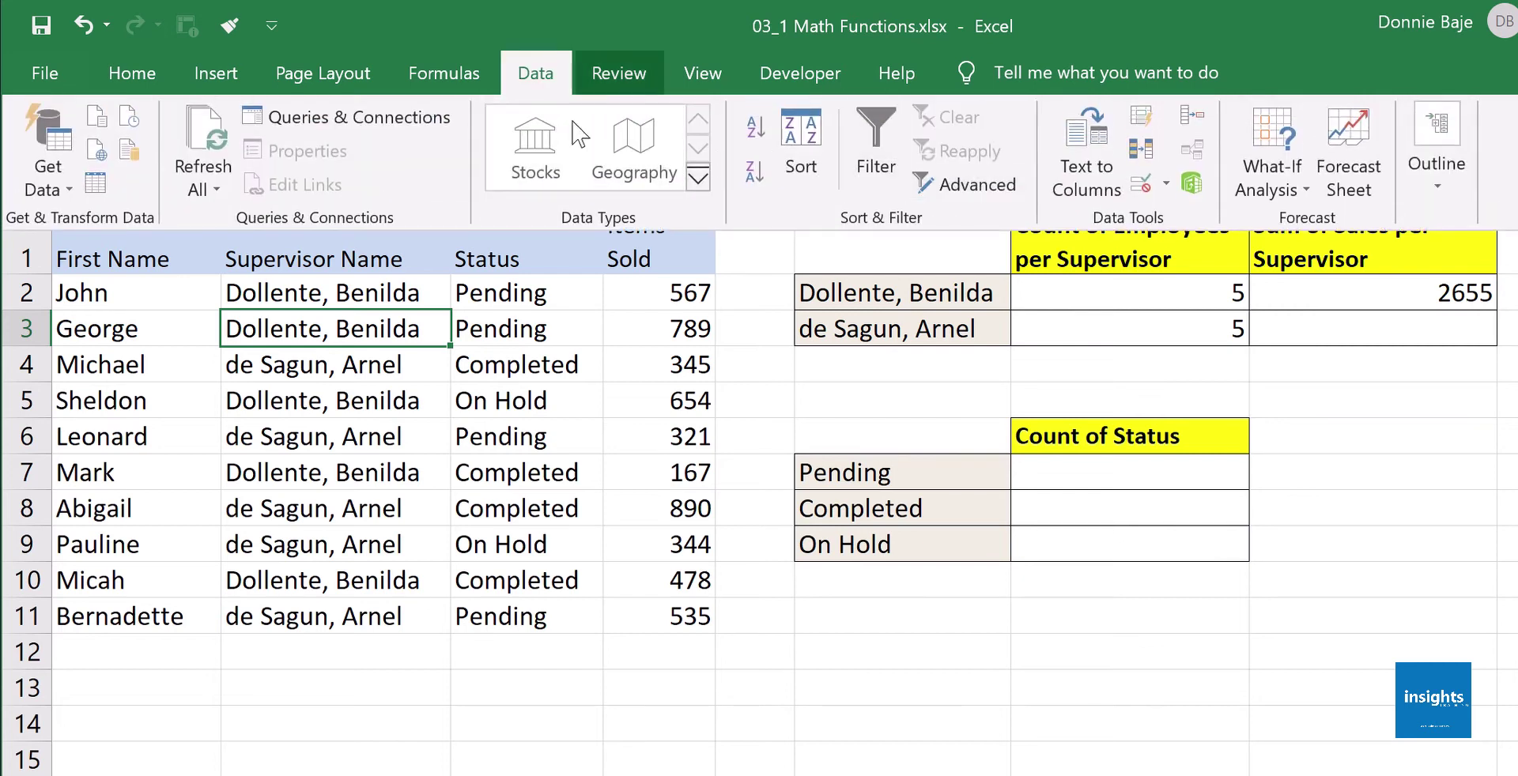
click(501, 329)
Step: Turn on filtering and show only the first supervisor's rows in the Supervisor Name column
click(332, 364)
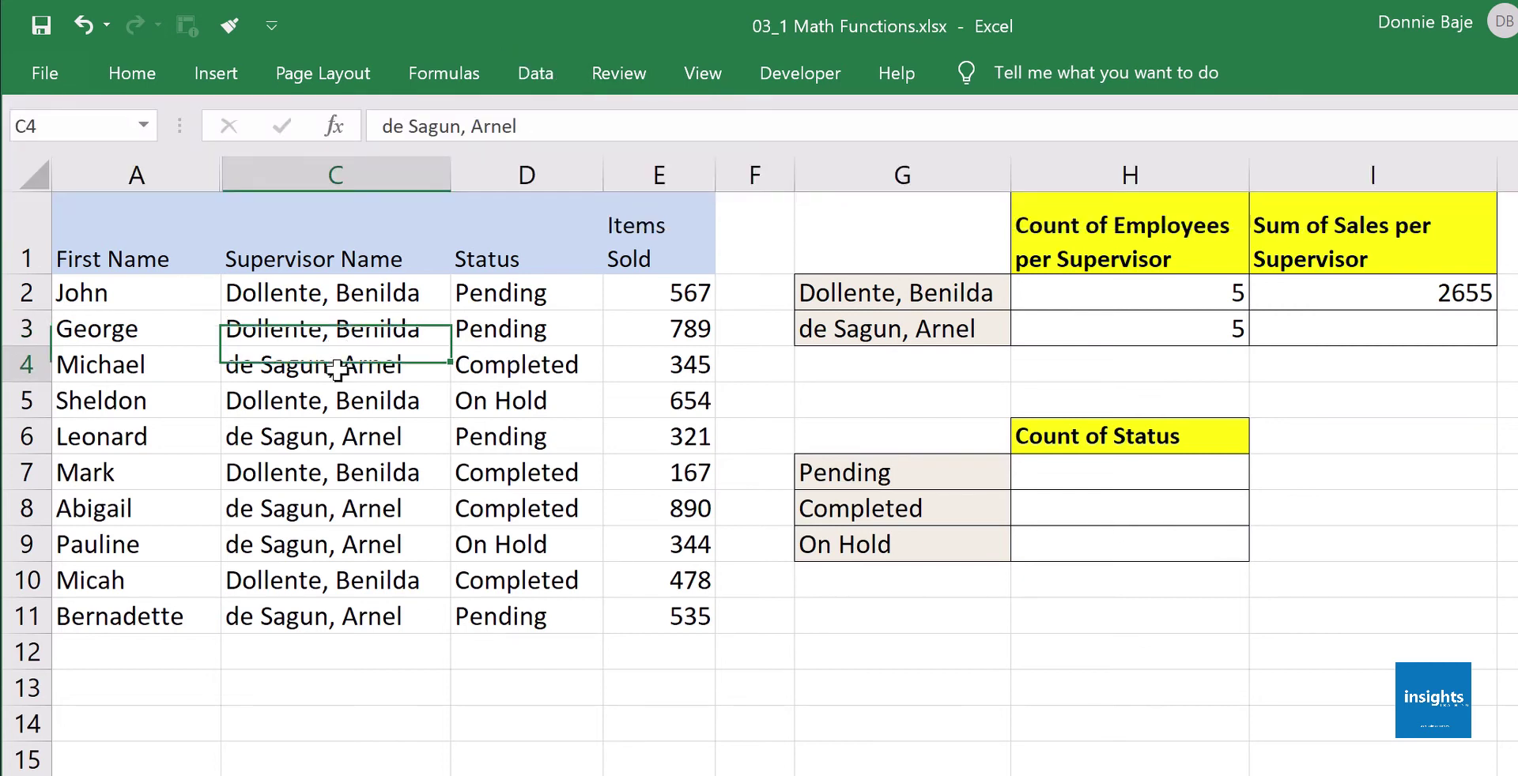
click(567, 71)
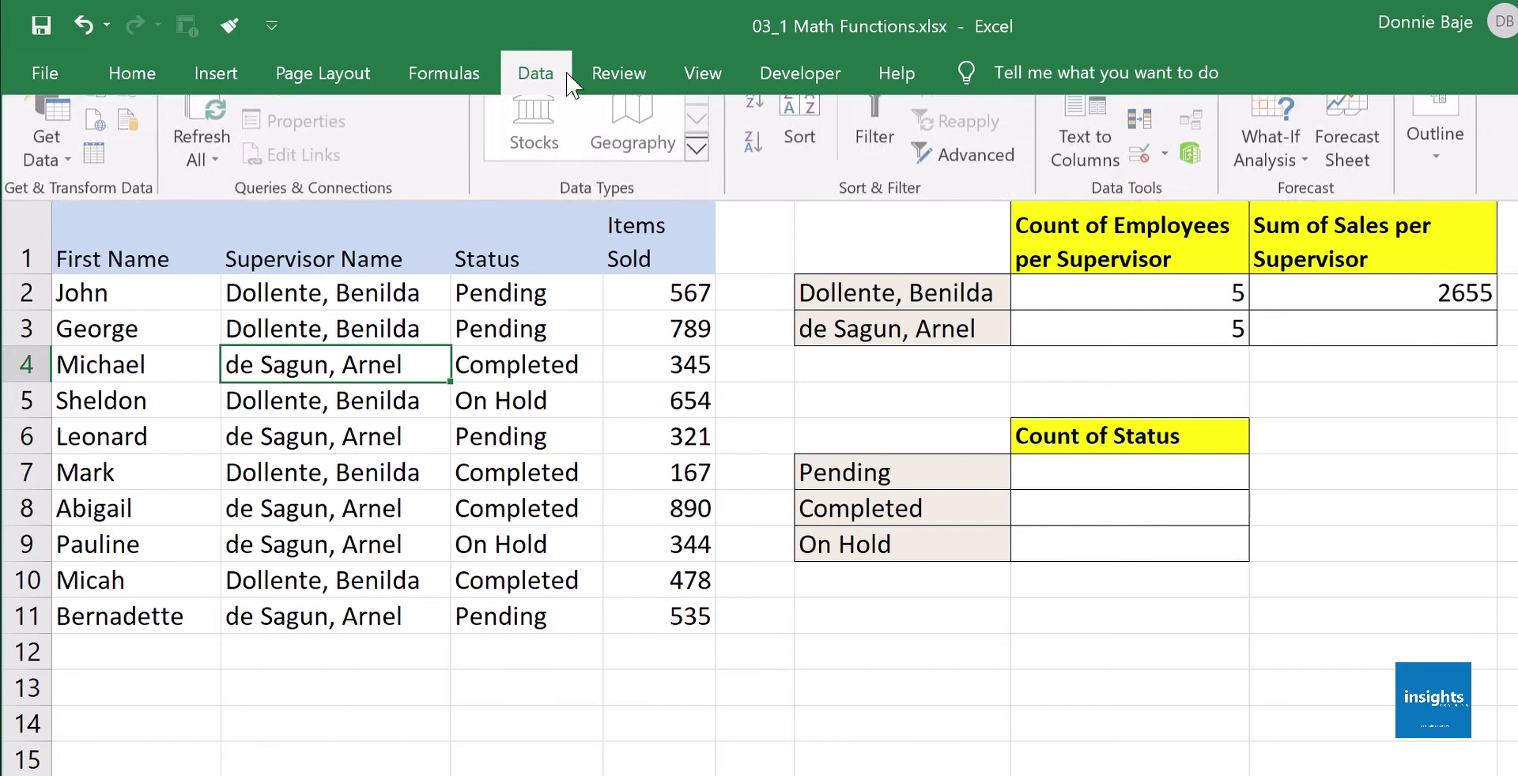
click(875, 147)
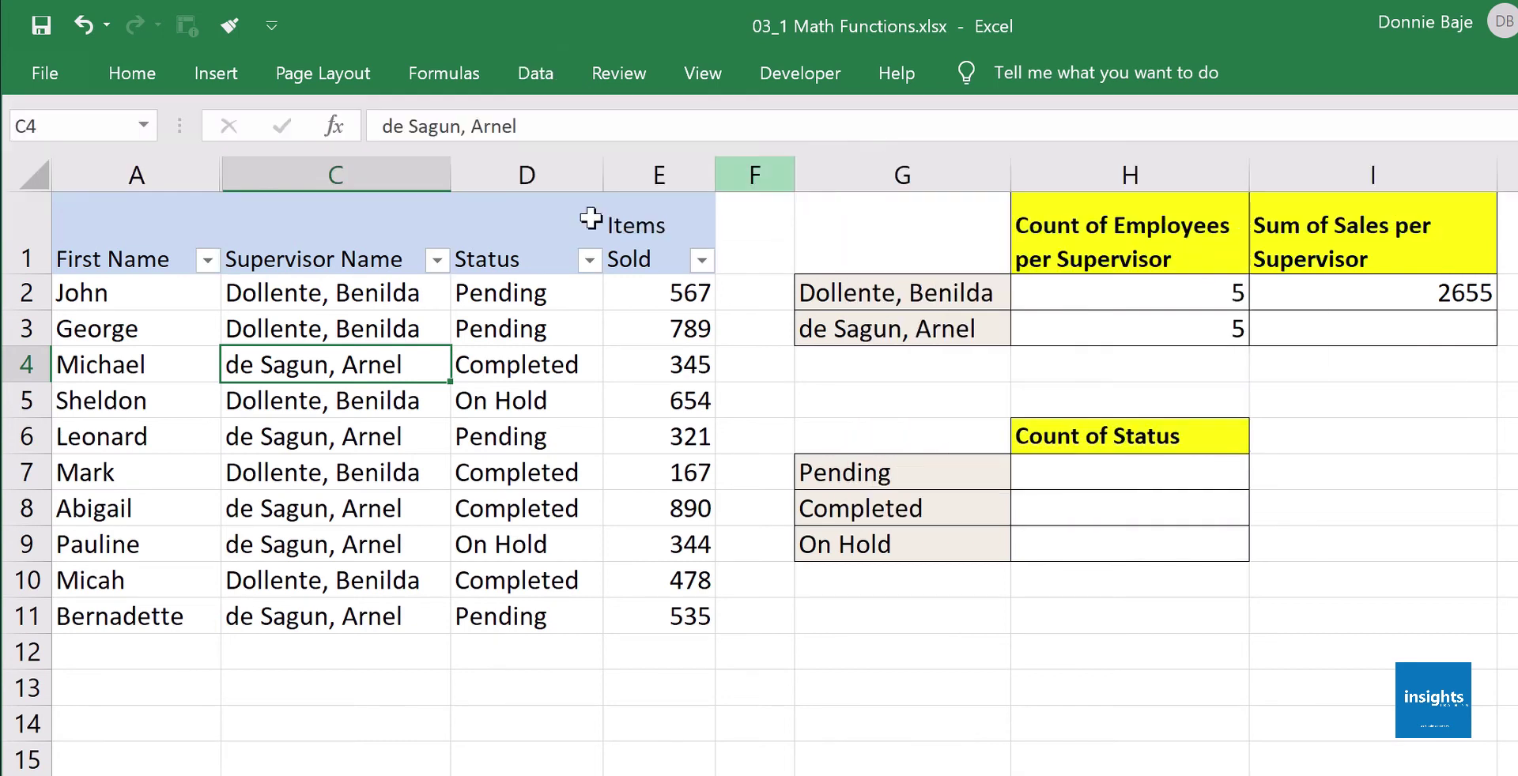
click(437, 260)
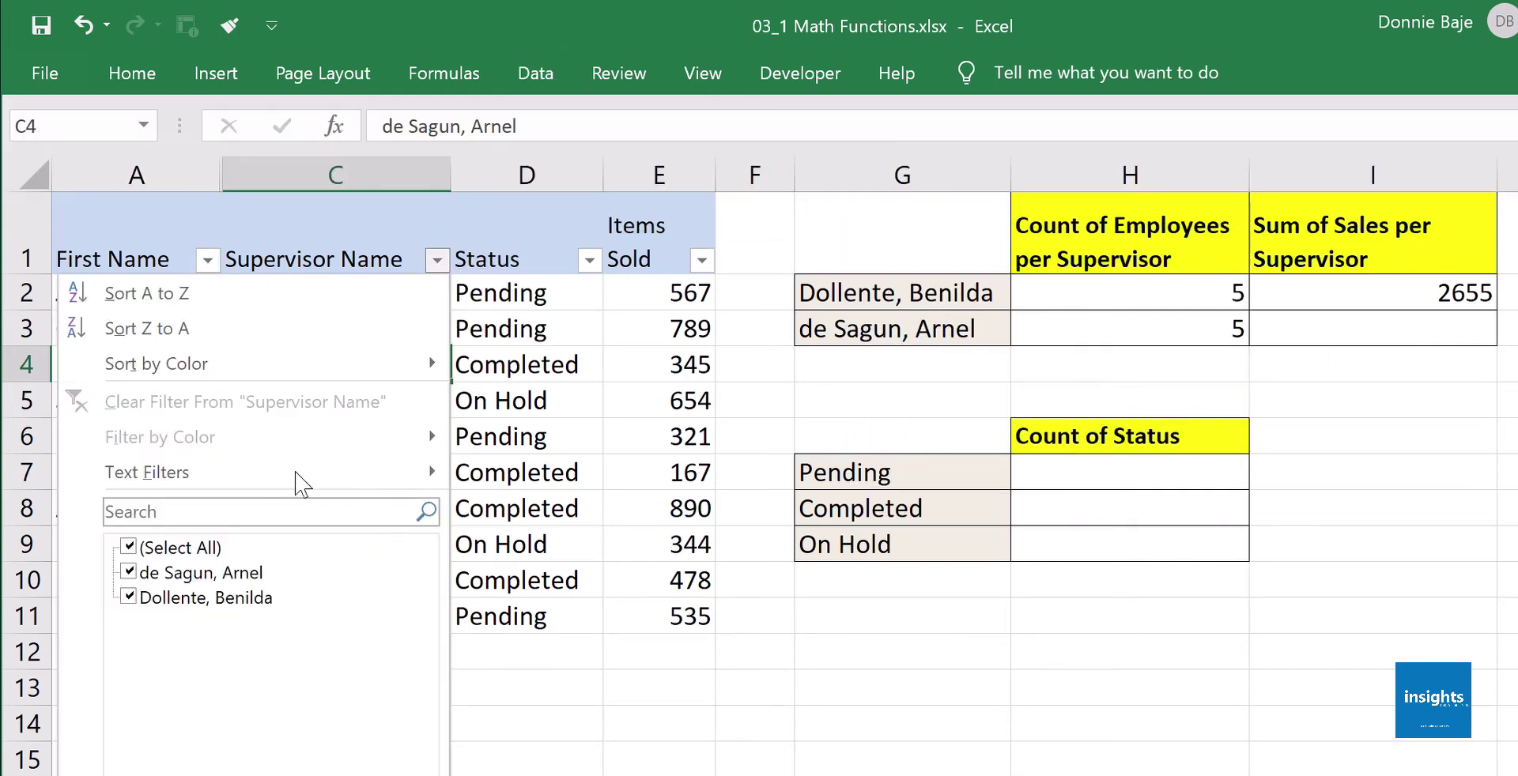
click(212, 547)
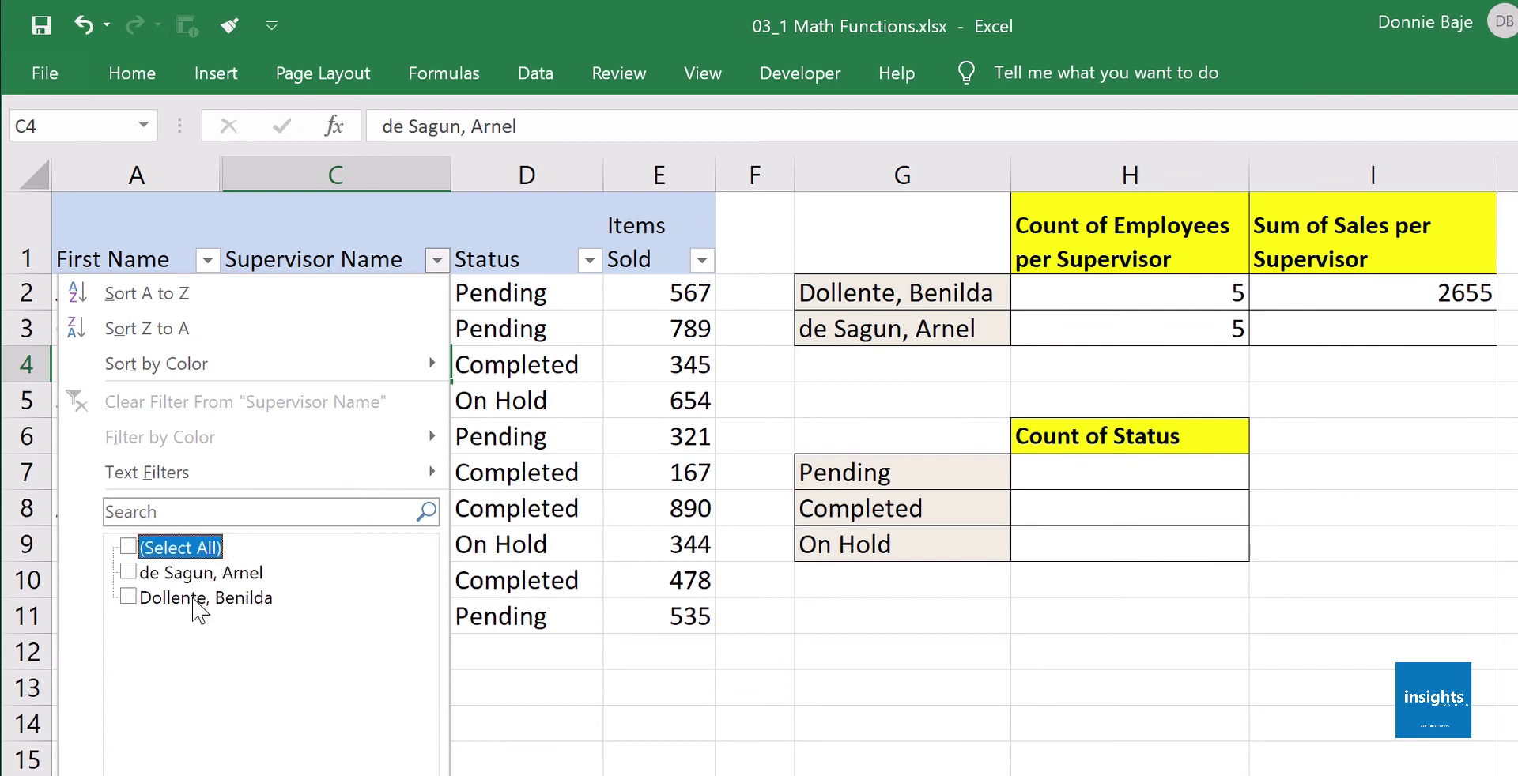
click(197, 605)
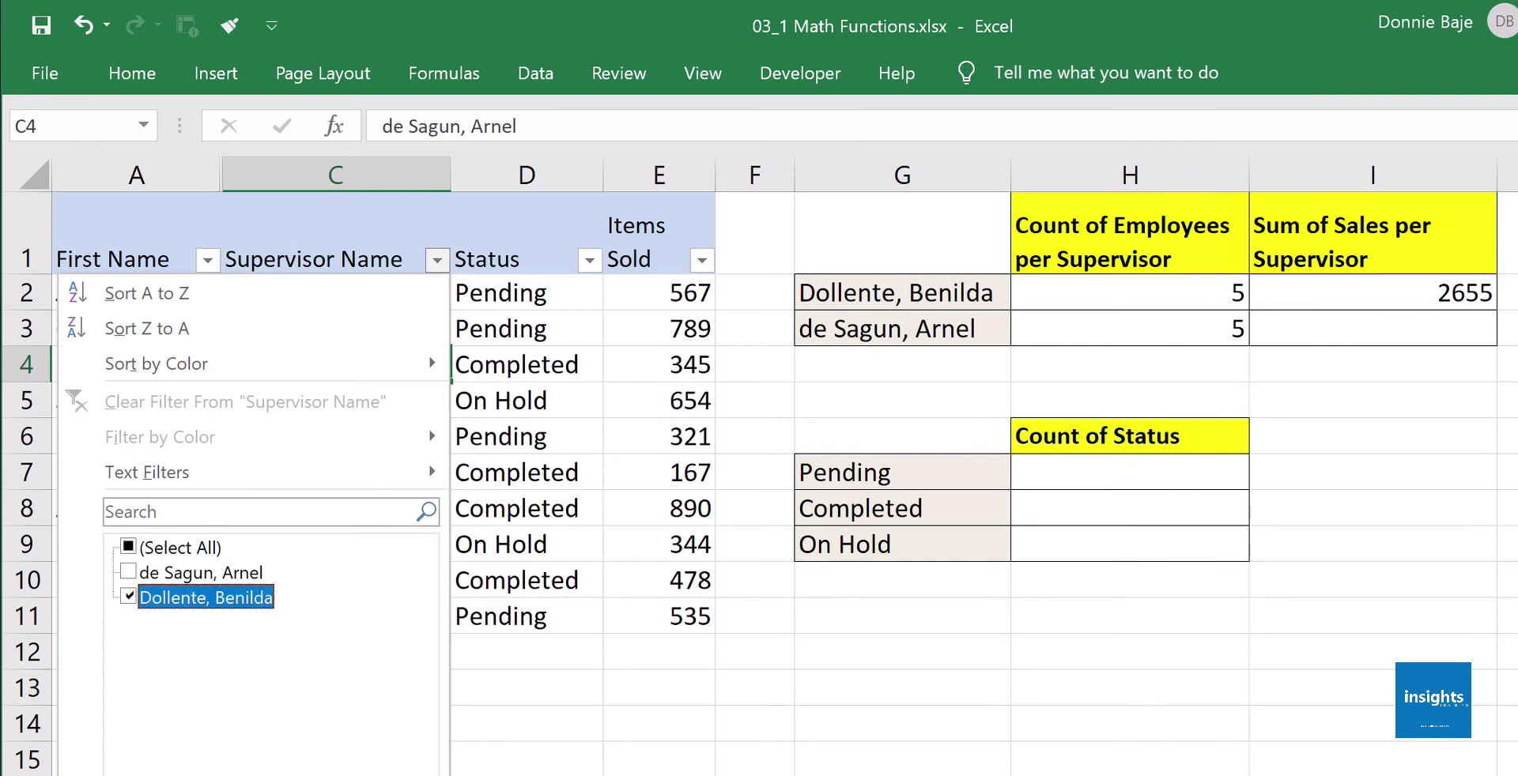
key(Return)
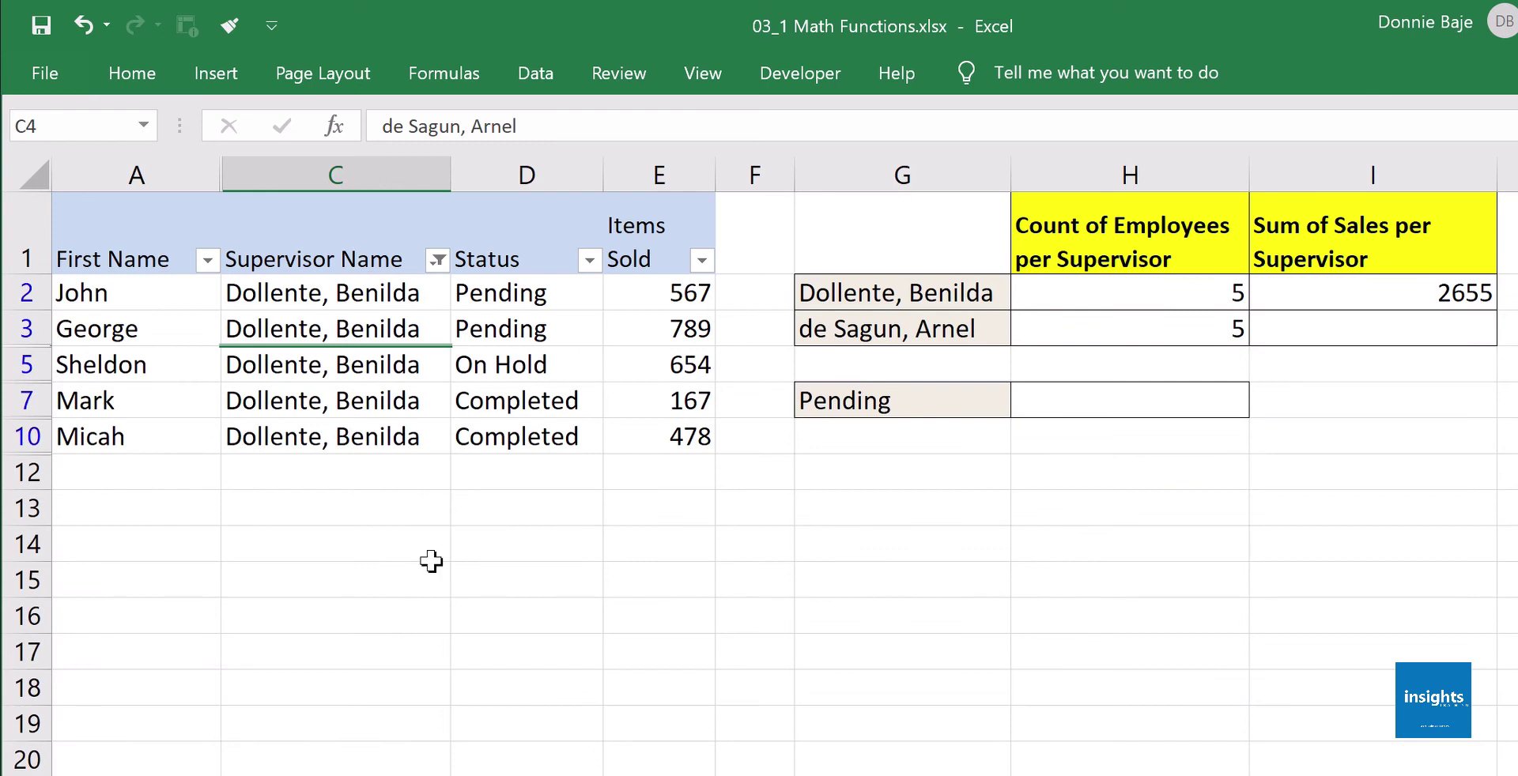
Step: Select the visible Items Sold values 567, 789, 654, 167, 478 to confirm 2655, then re-check (Select All)
click(486, 401)
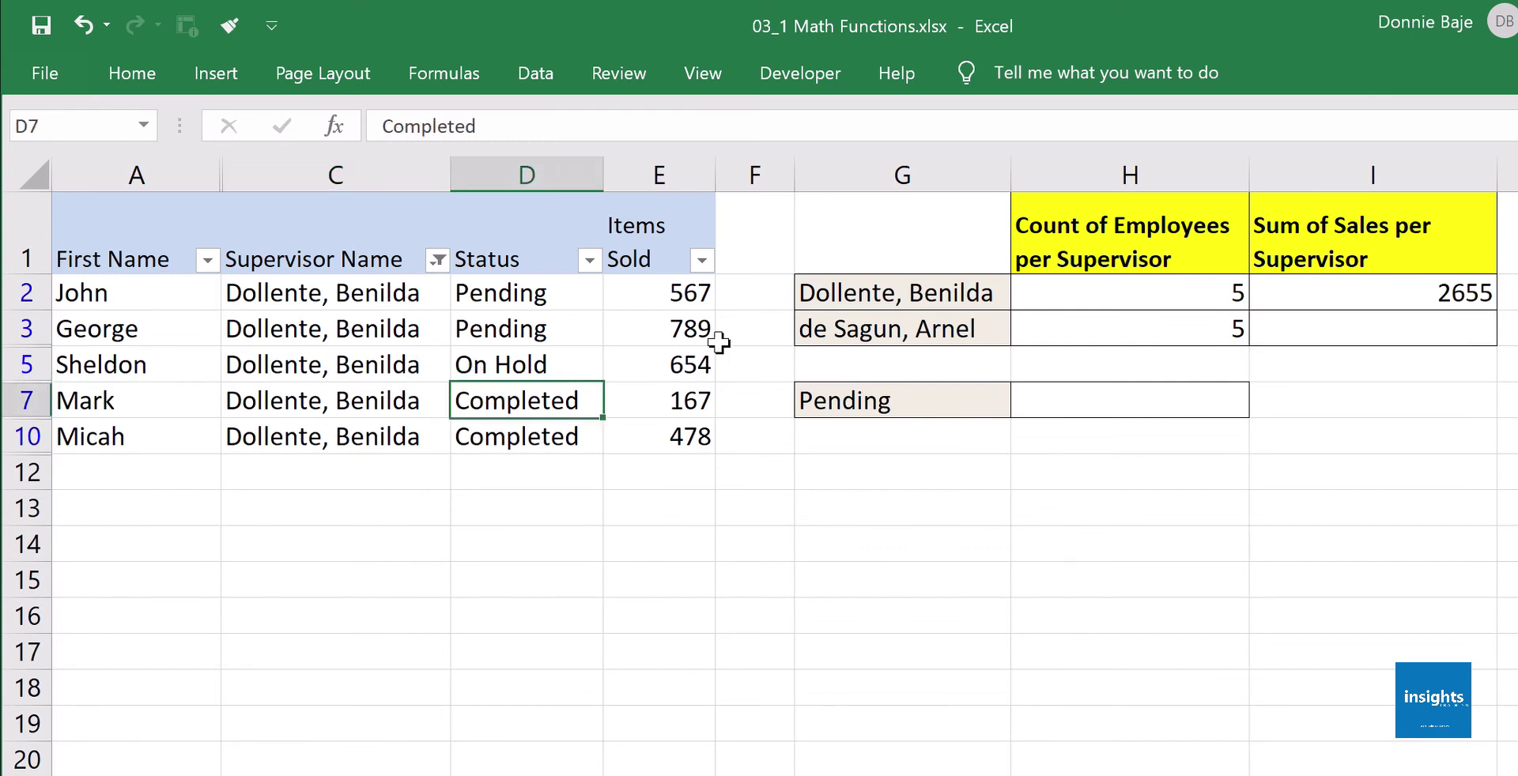
drag(690, 297, 676, 447)
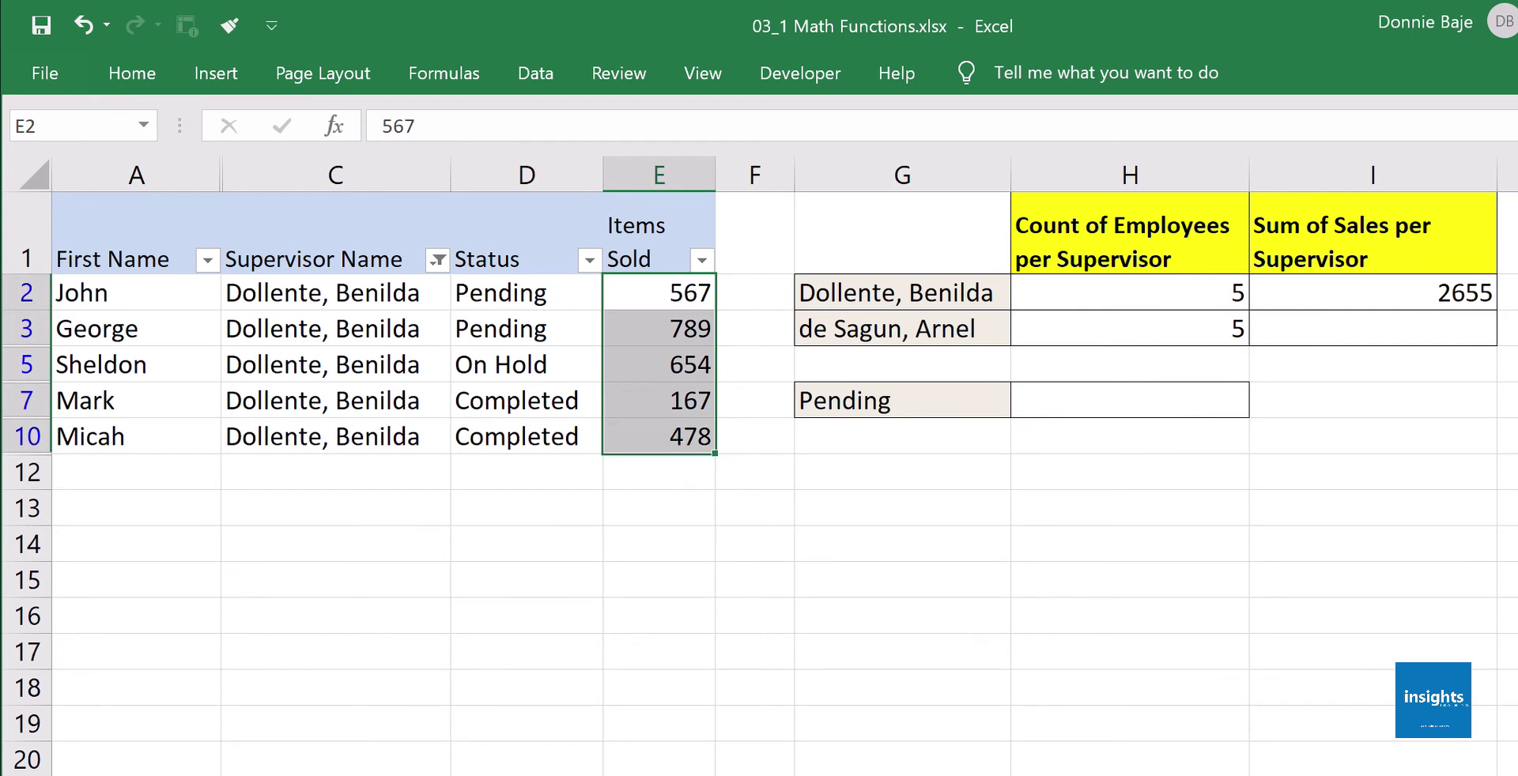
scroll(759, 474, down, 2)
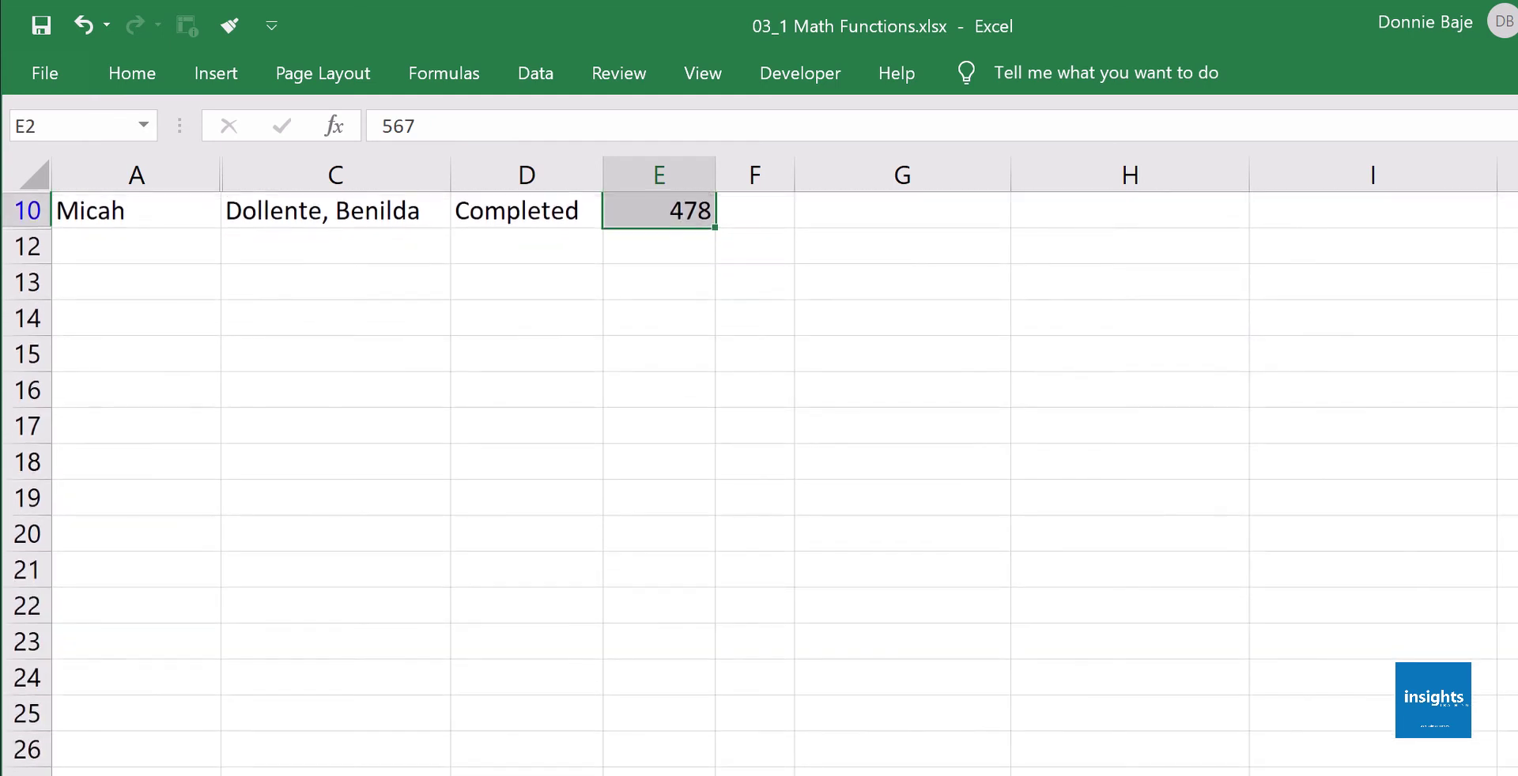
scroll(711, 506, up, 2)
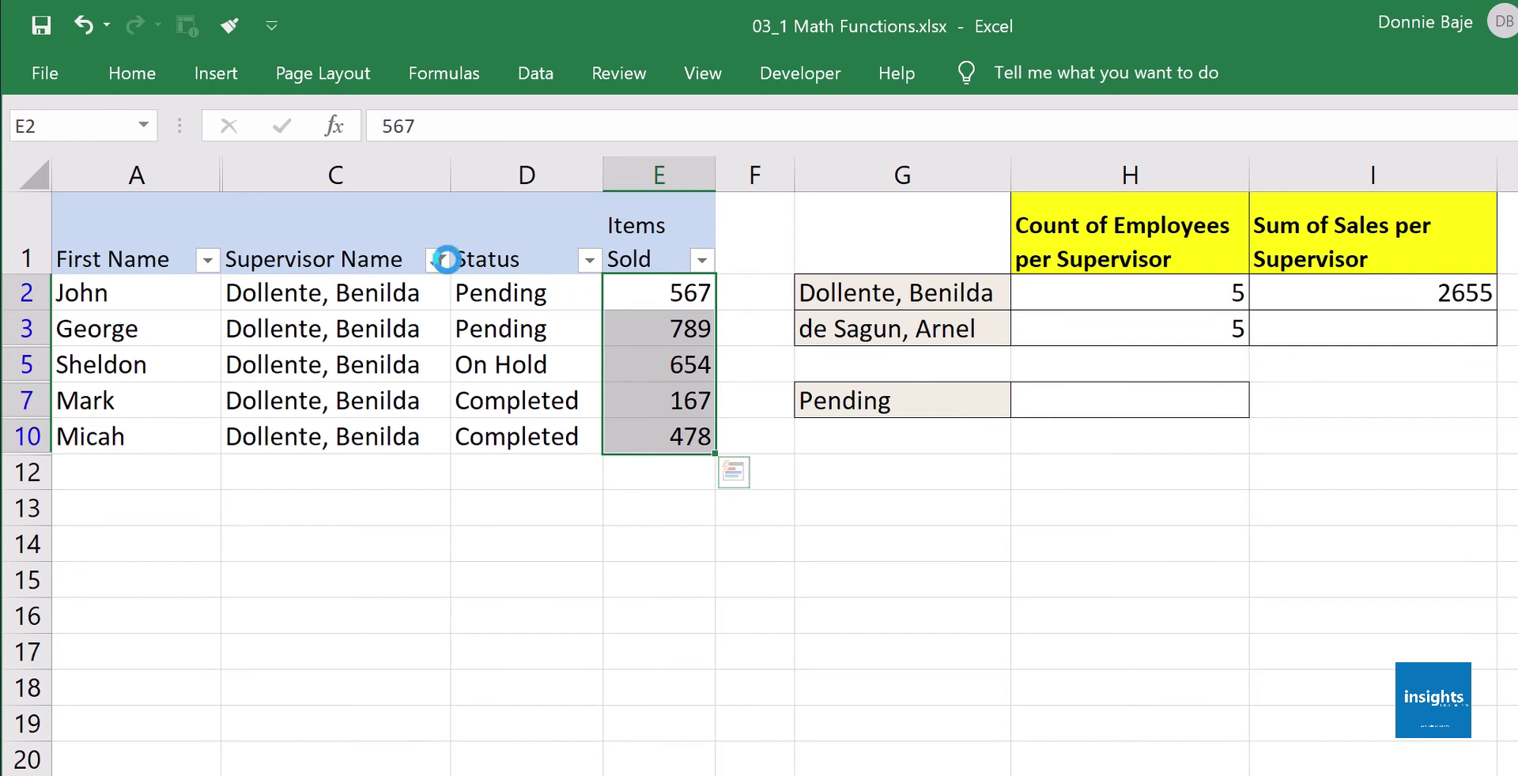
click(436, 260)
click(174, 547)
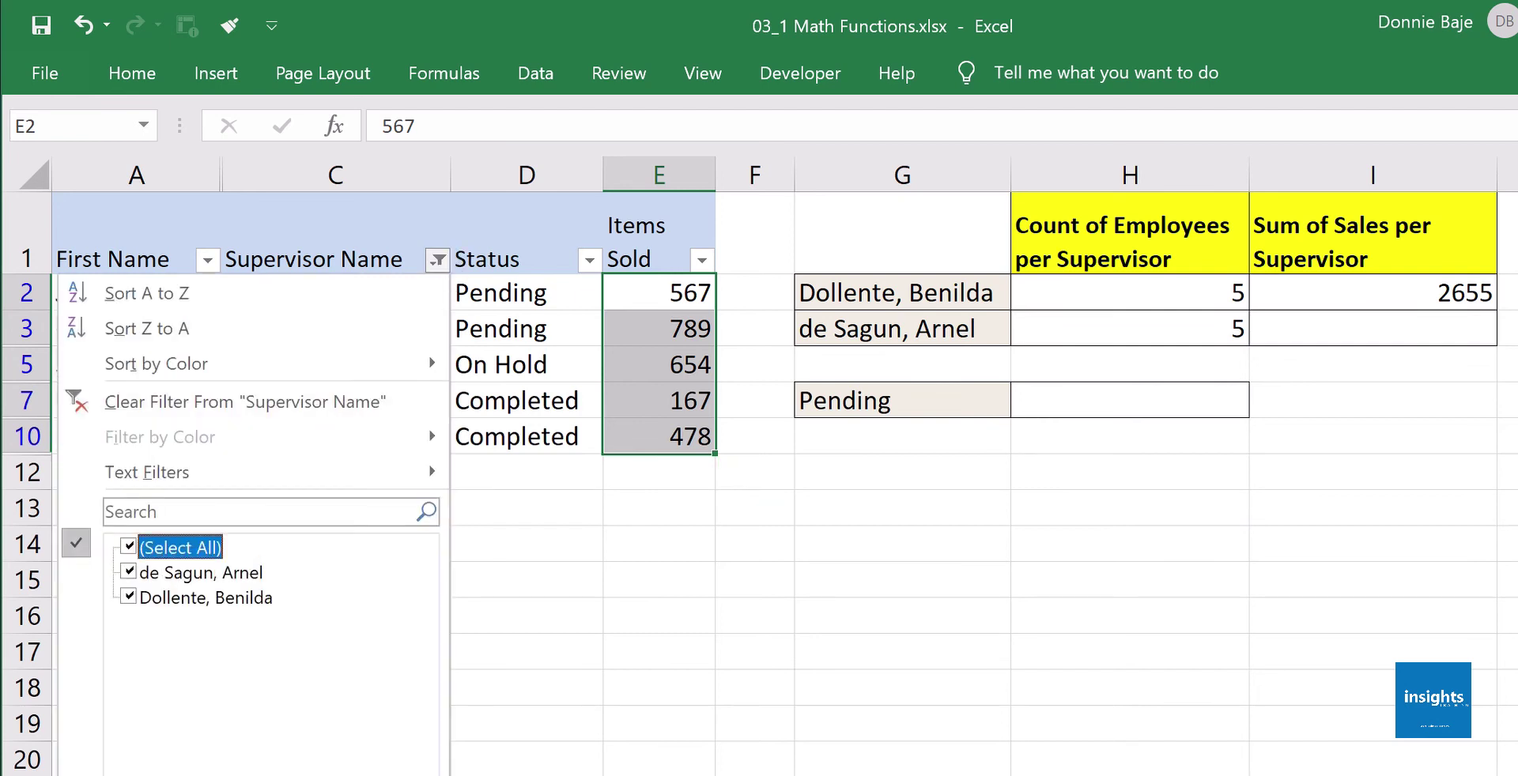
Step: Show all employees again and fill the SUMIF down to I3, giving 2435
key(Return)
click(1464, 293)
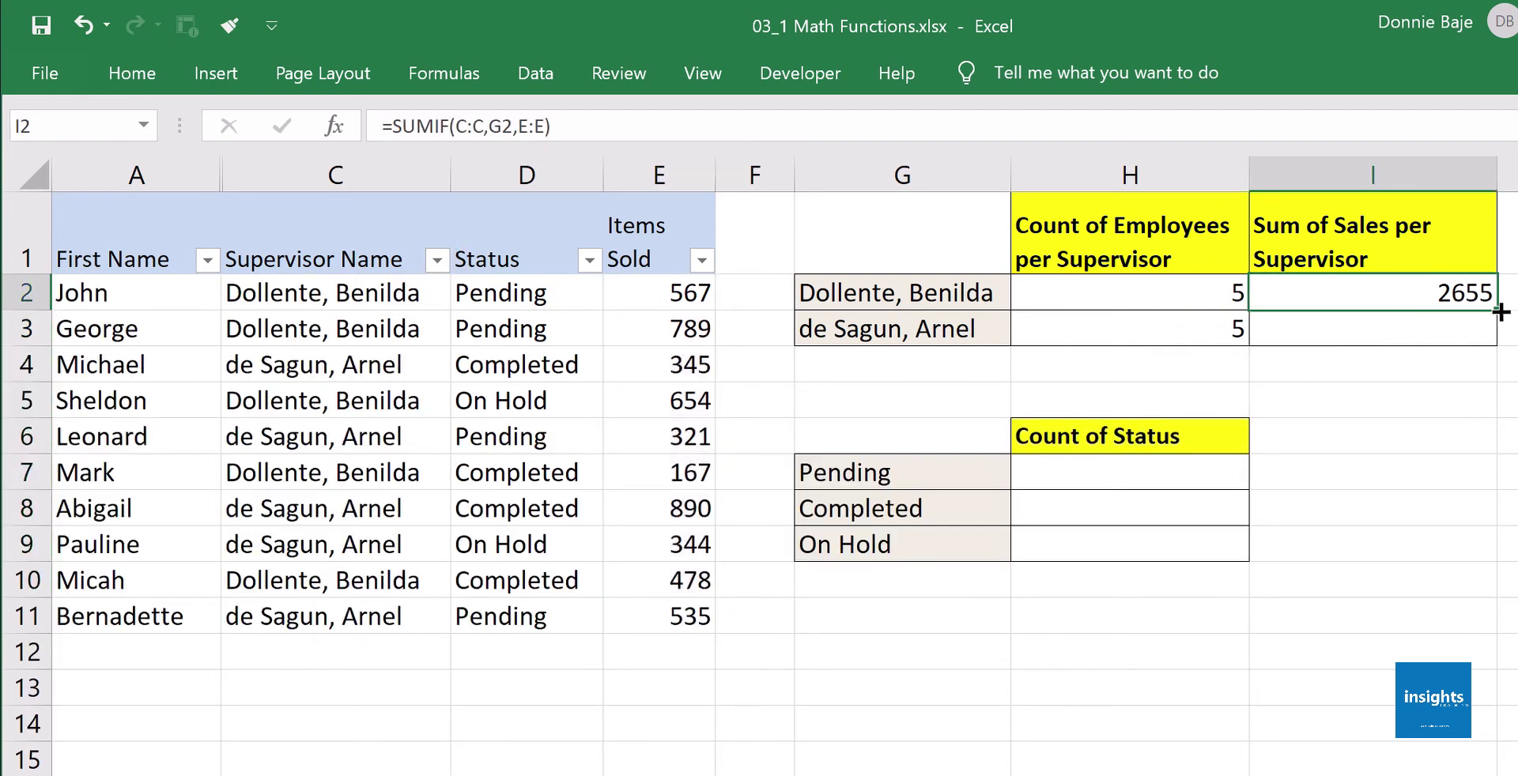
drag(1501, 312, 1483, 329)
double_click(1449, 332)
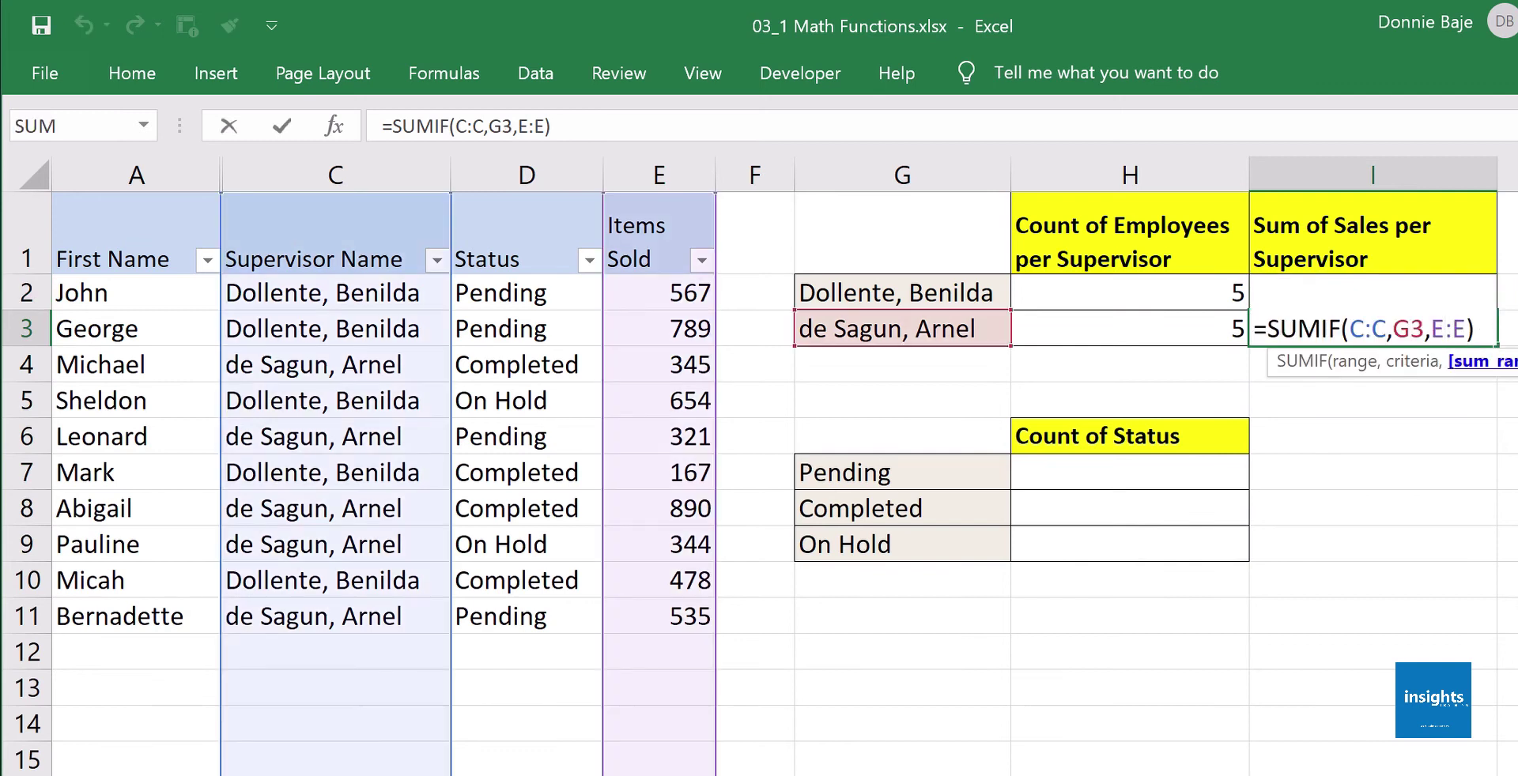
key(Return)
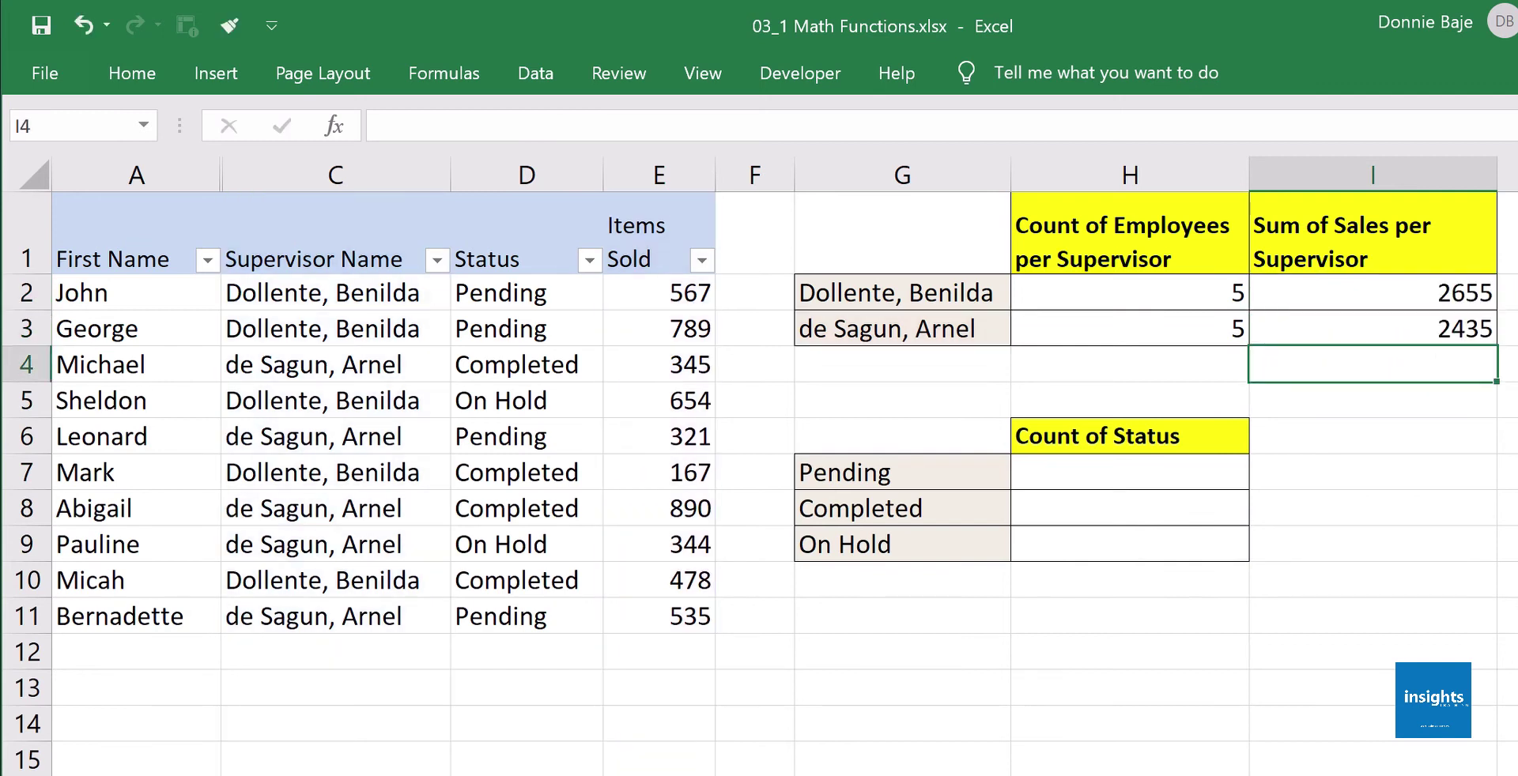
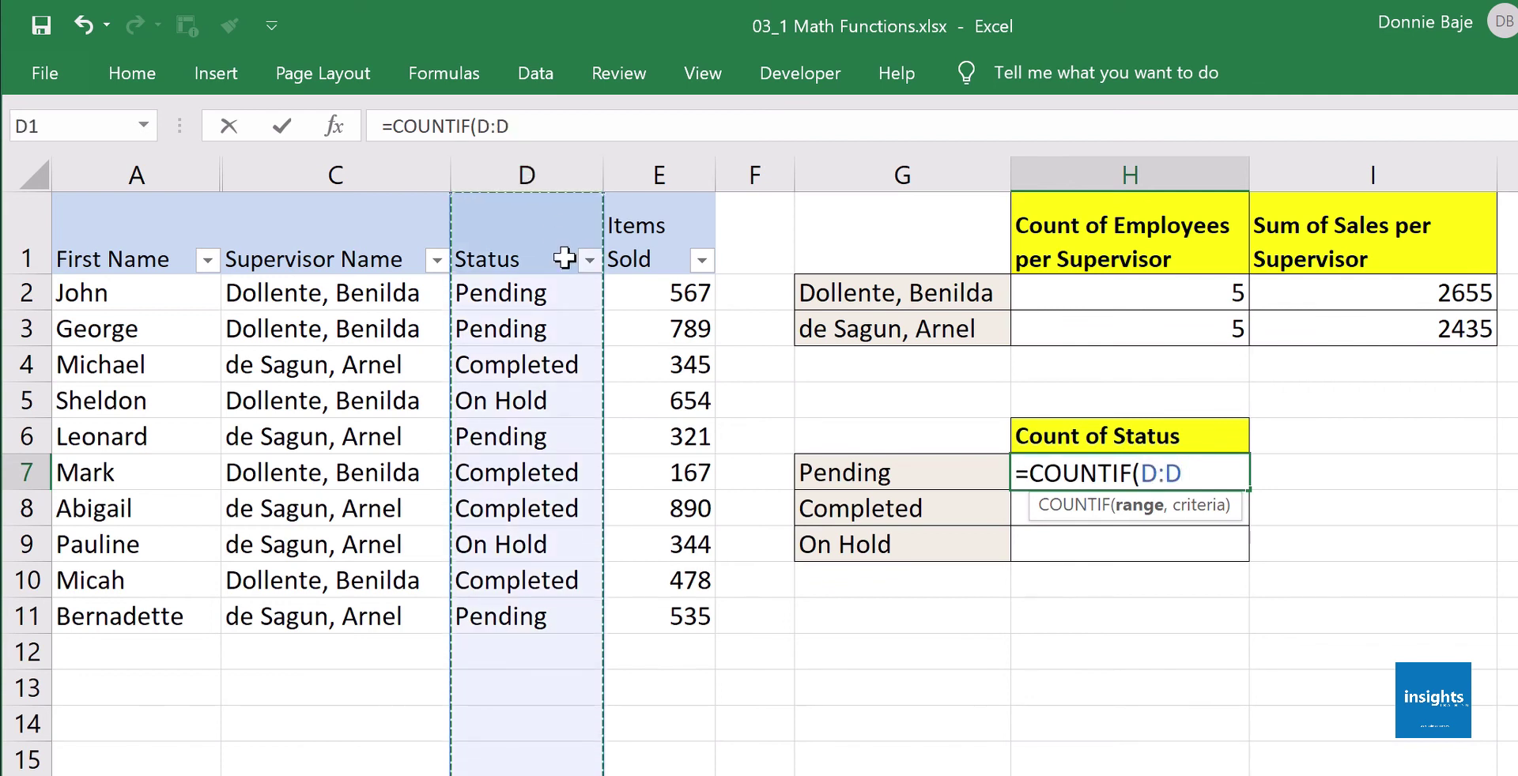
Step: Complete =COUNTIF(D:D,"Pending") in H7 and check the status entries in column D
text(,"Pending")
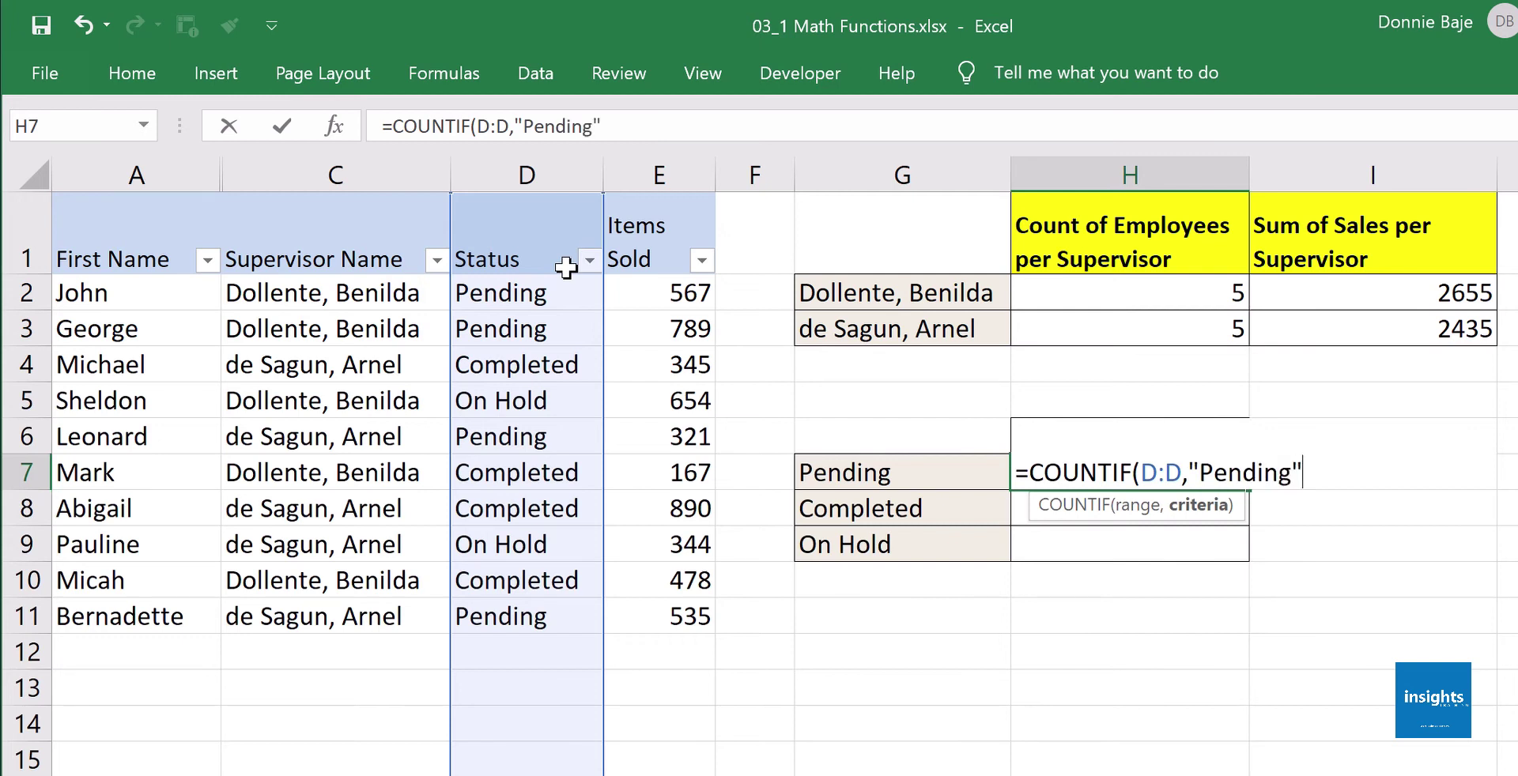
text())
key(Return)
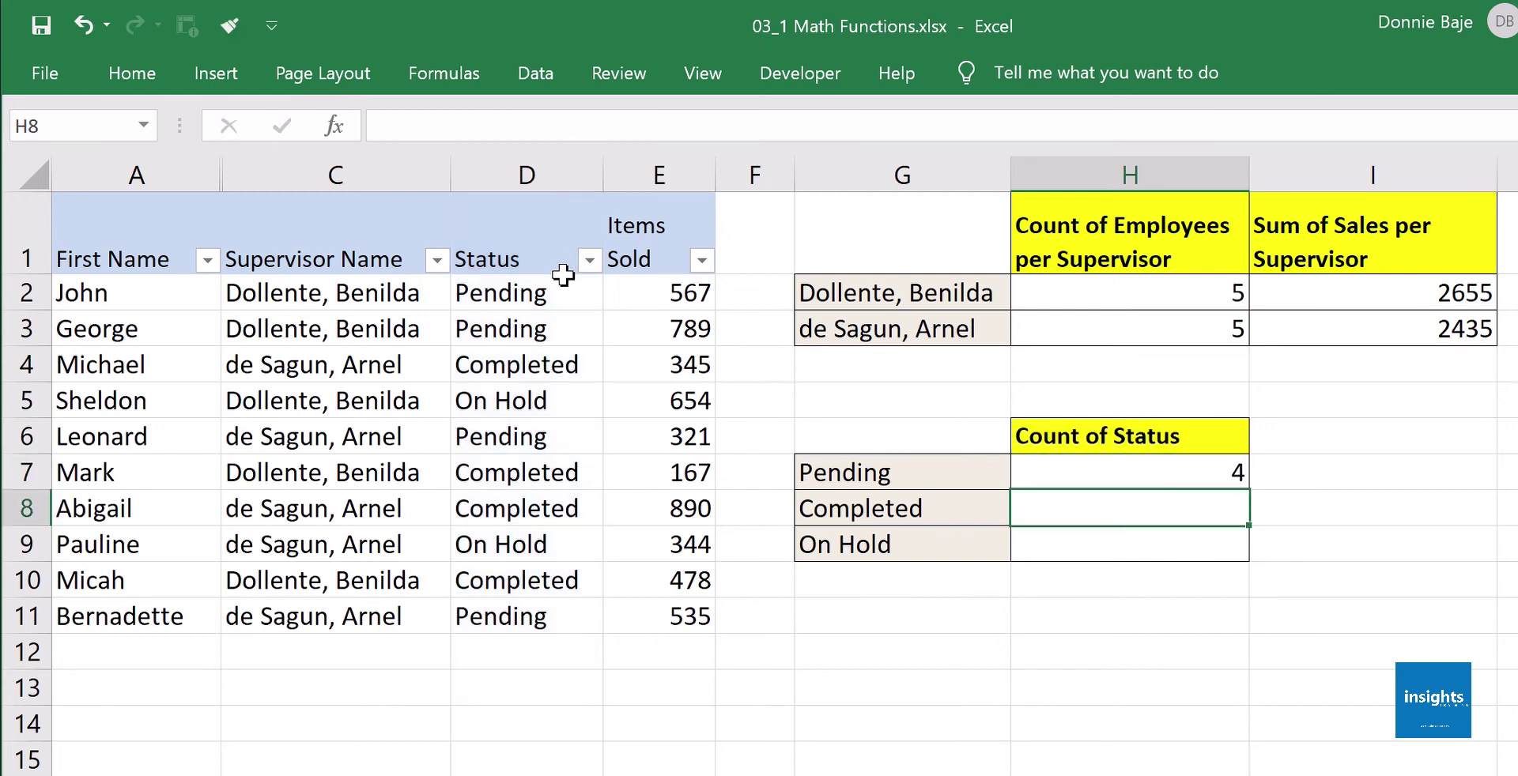
click(562, 293)
click(548, 332)
click(538, 443)
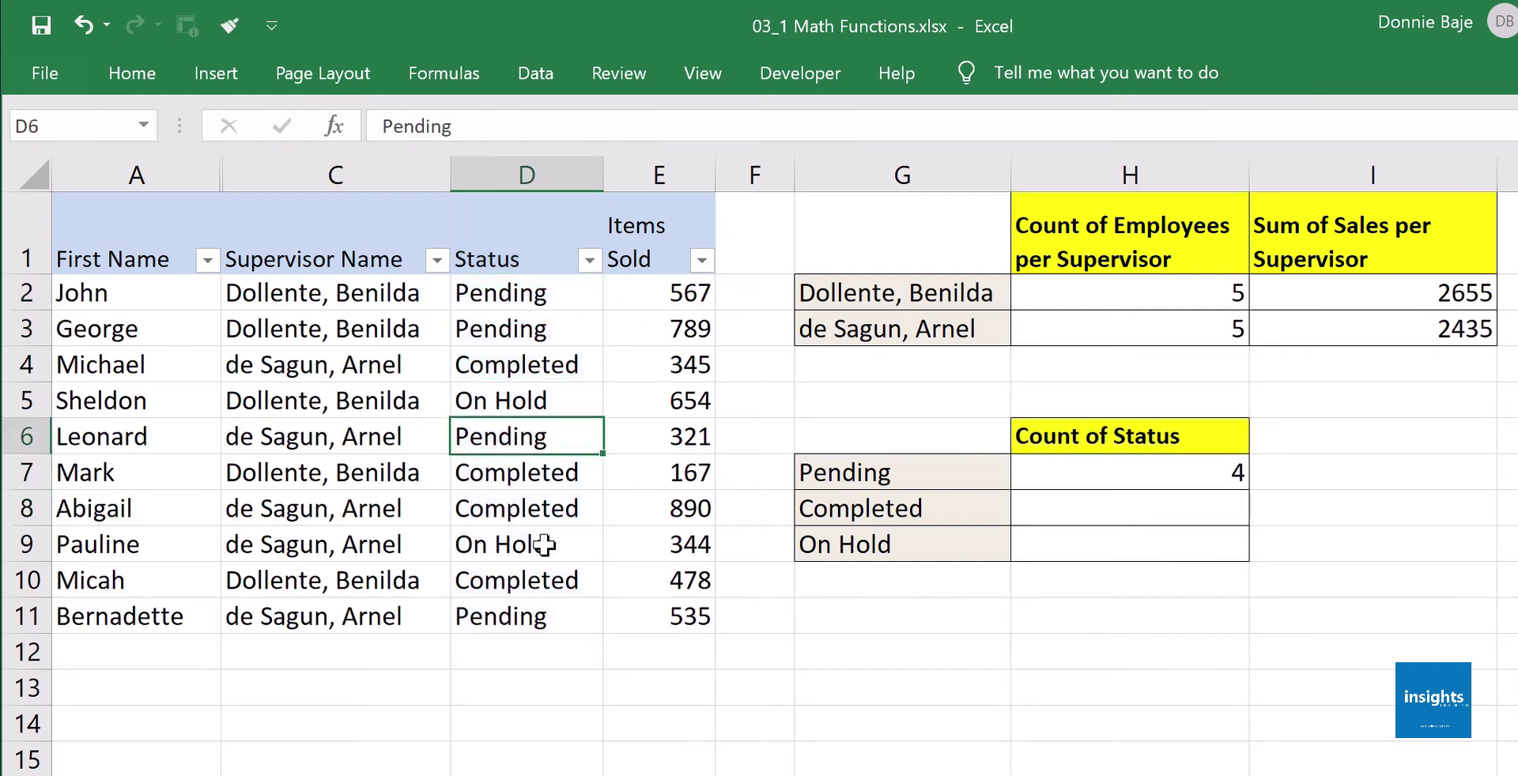
click(529, 615)
Step: Review H7's Pending count formula and keep it unchanged, showing 4
double_click(1028, 473)
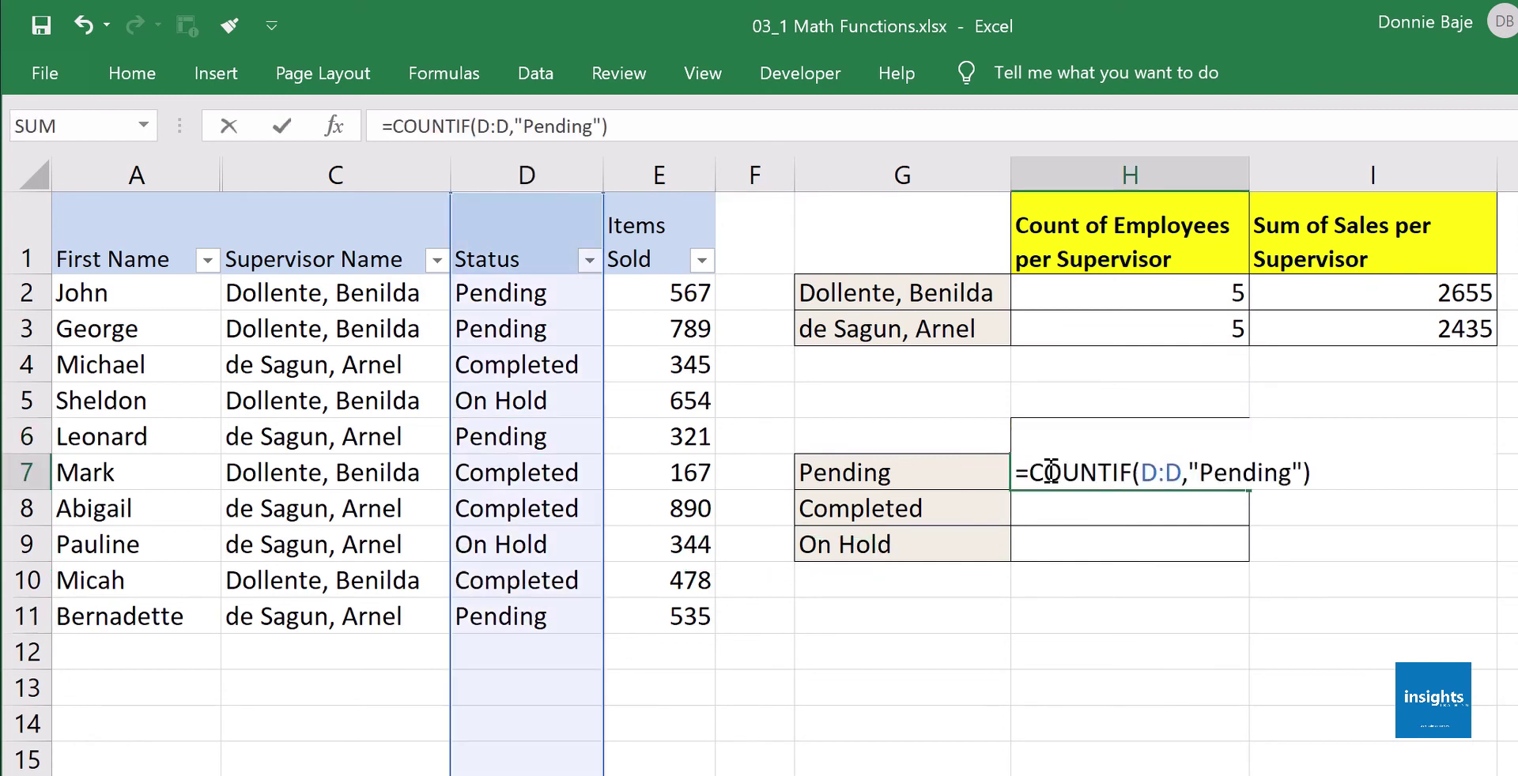
click(1199, 472)
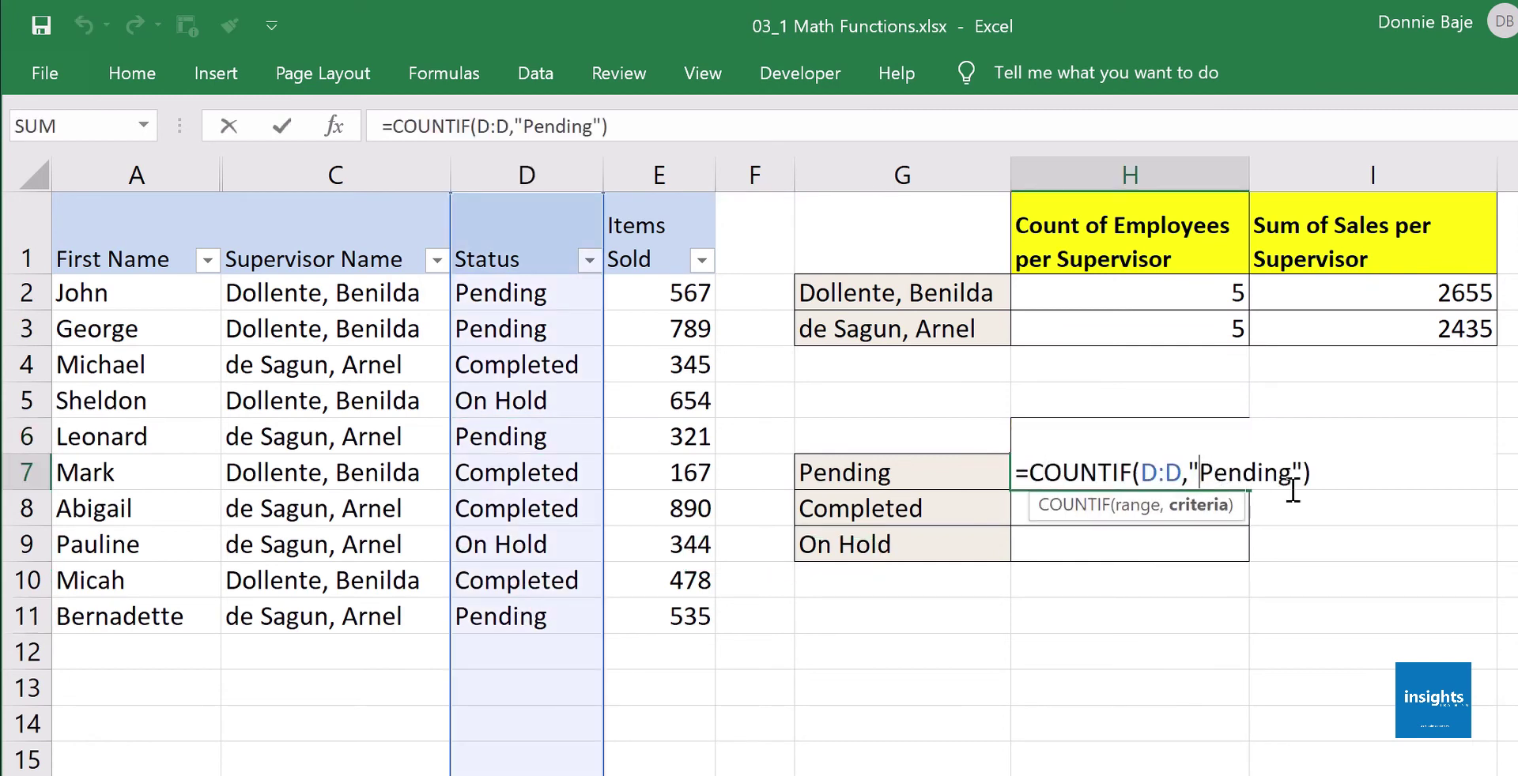
key(Return)
click(1243, 474)
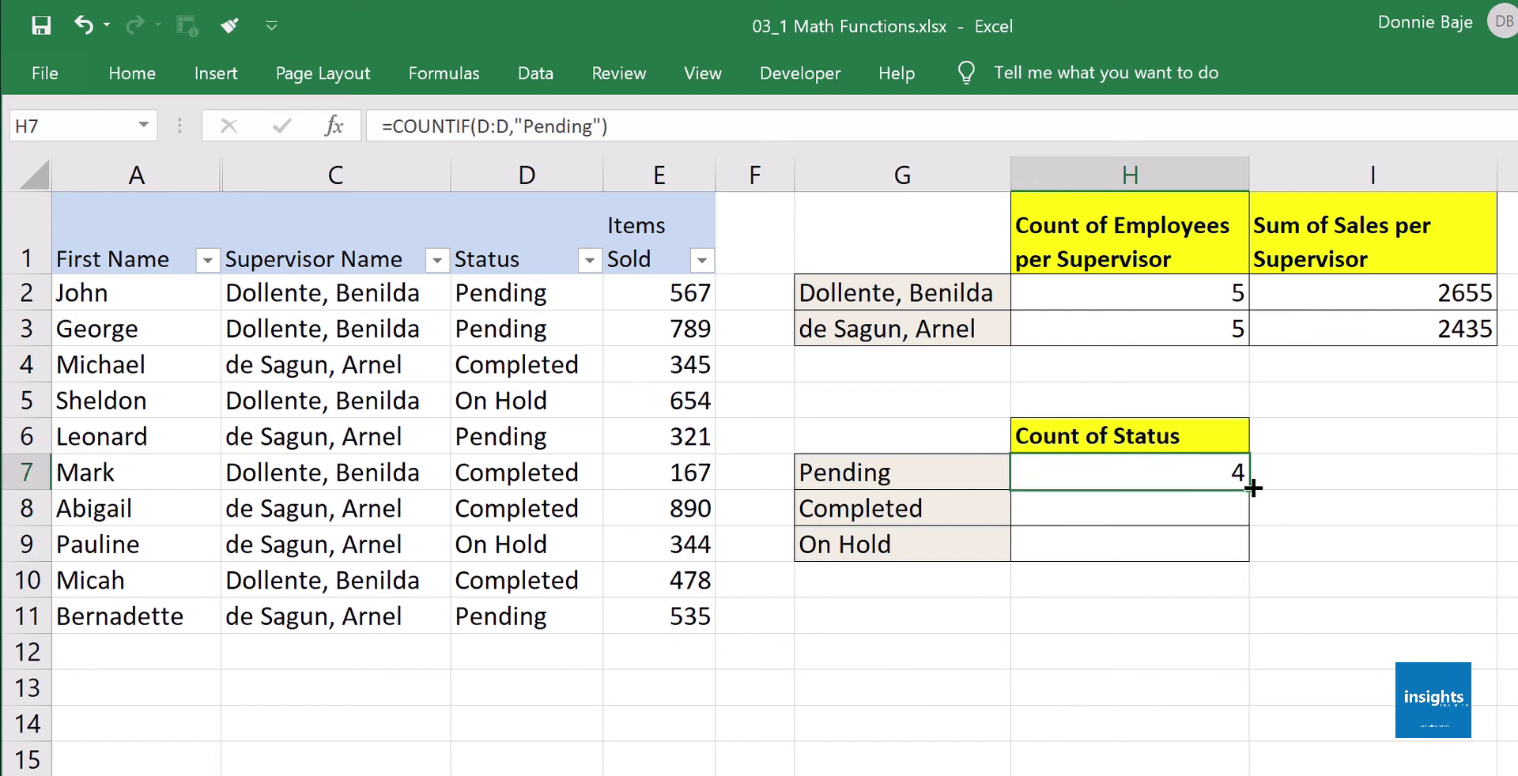
Step: Fill H7's Pending COUNTIF down to H9 and inspect the copies in H8 and H9
double_click(1251, 489)
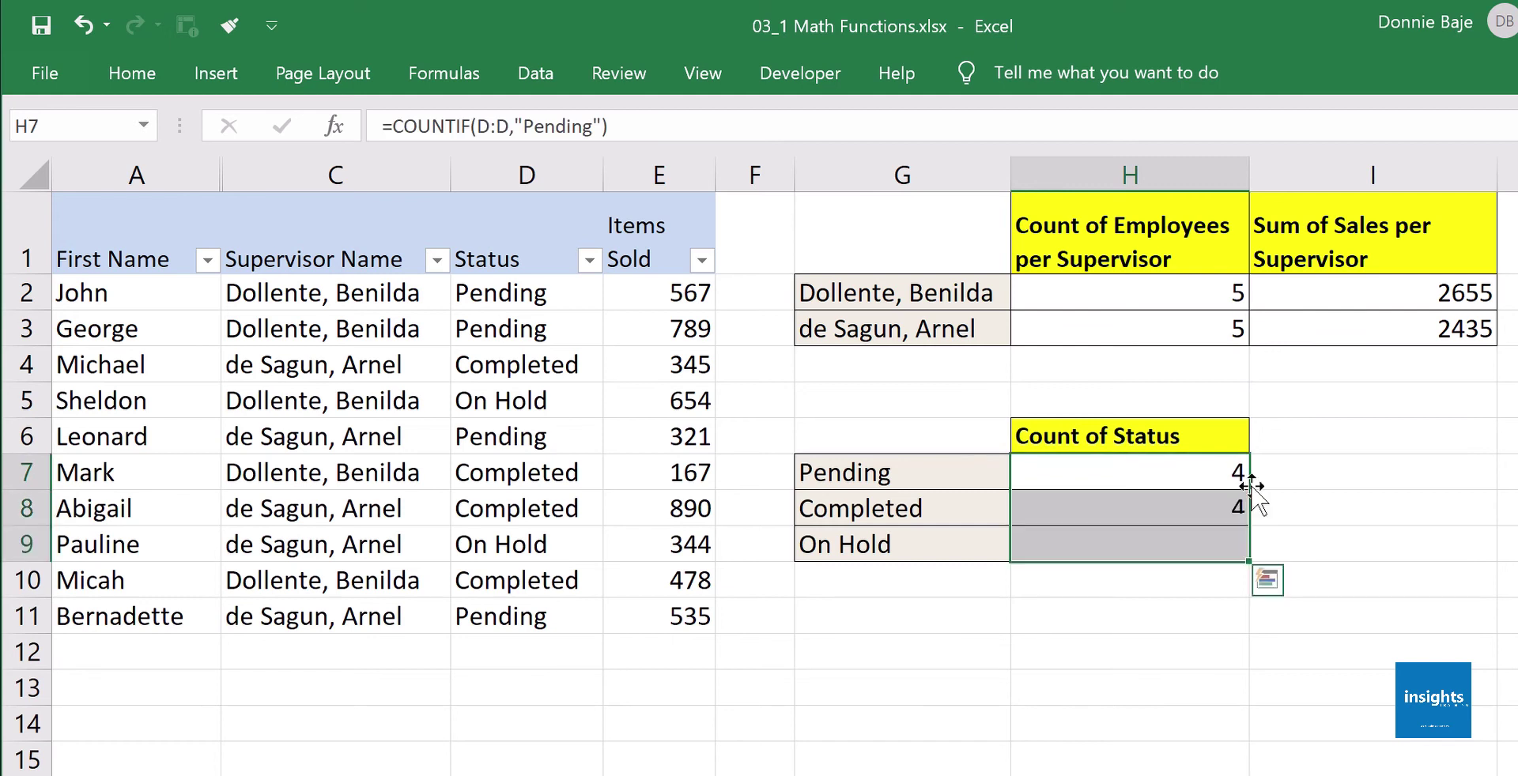
double_click(1216, 508)
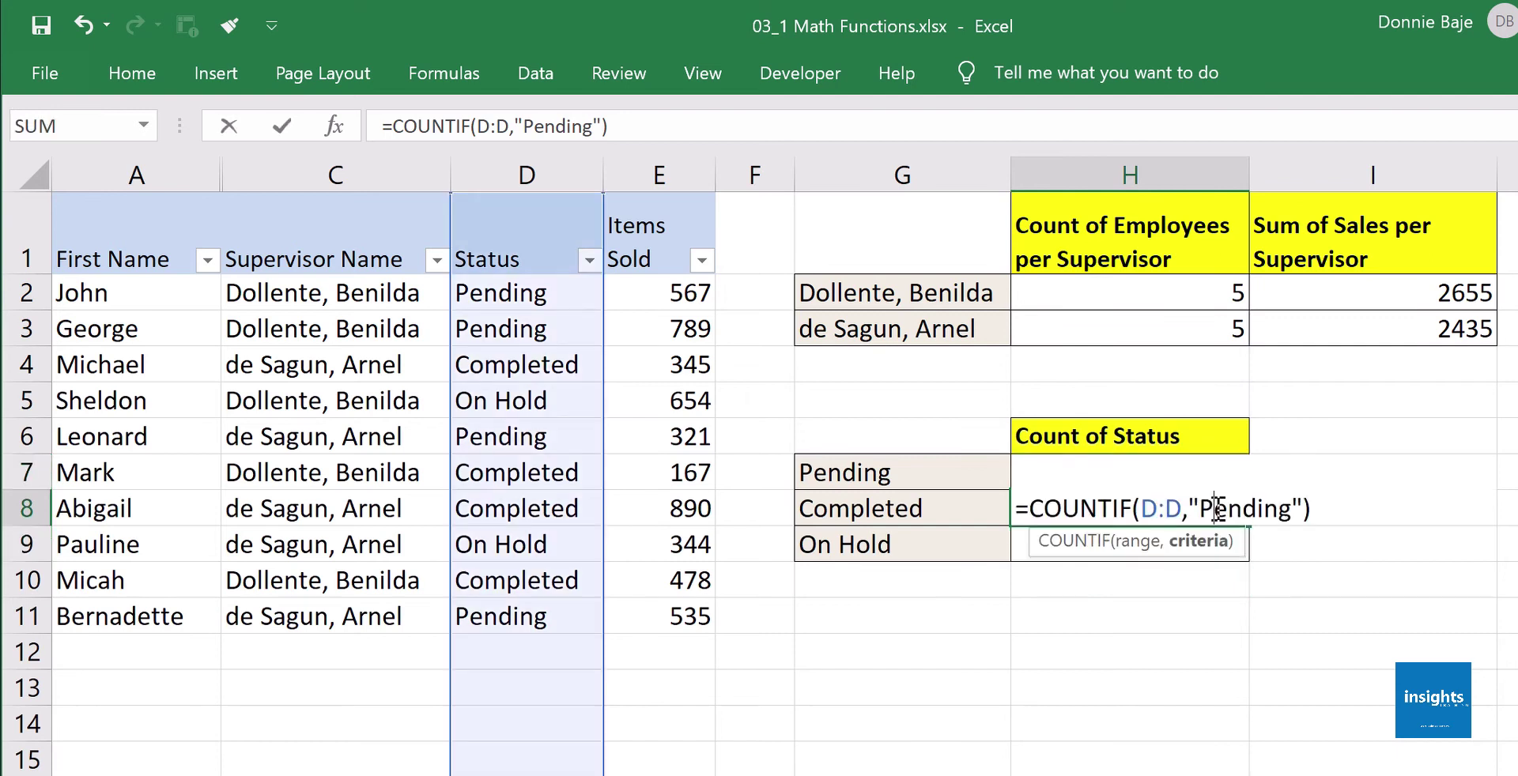
key(Return)
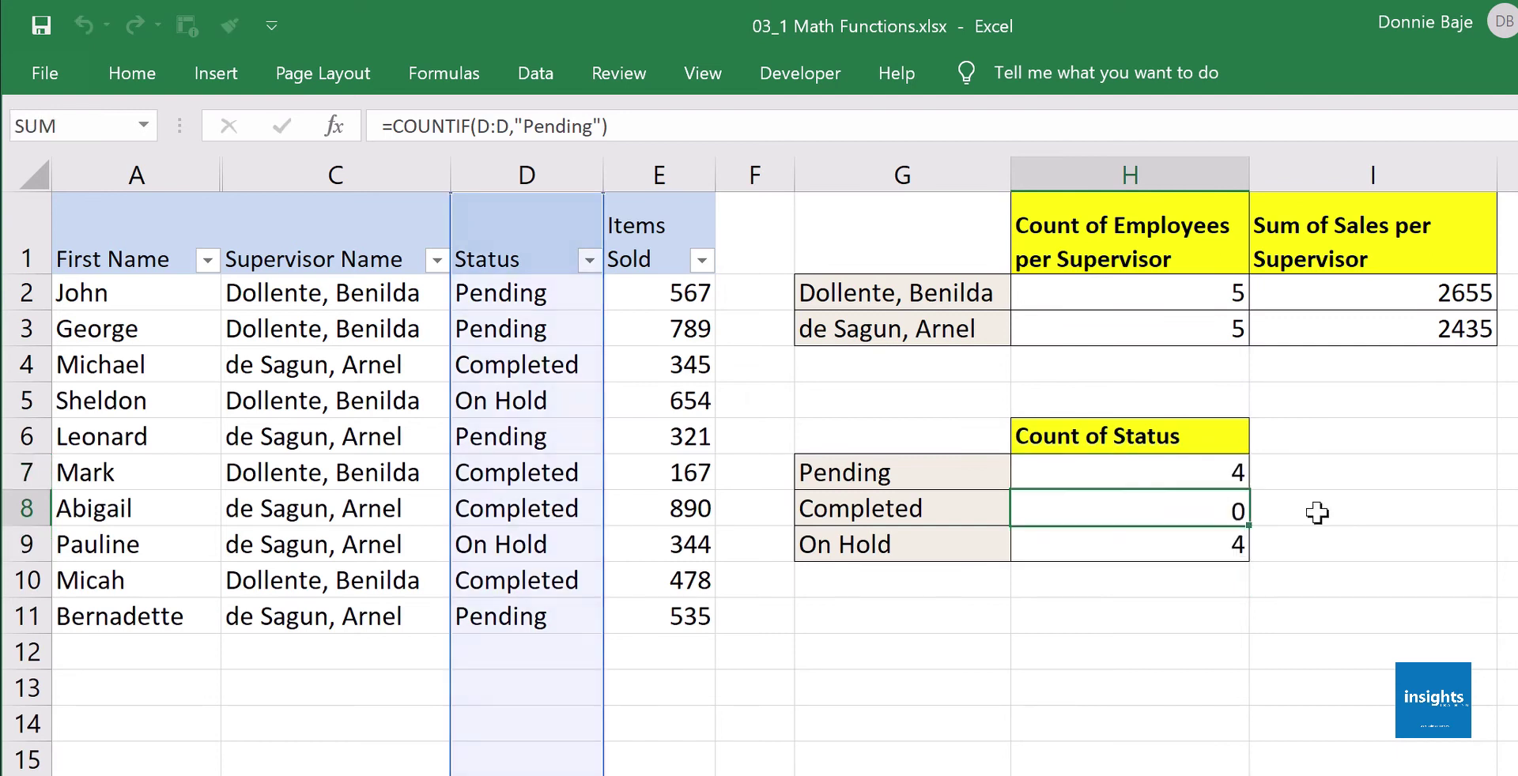
double_click(1211, 545)
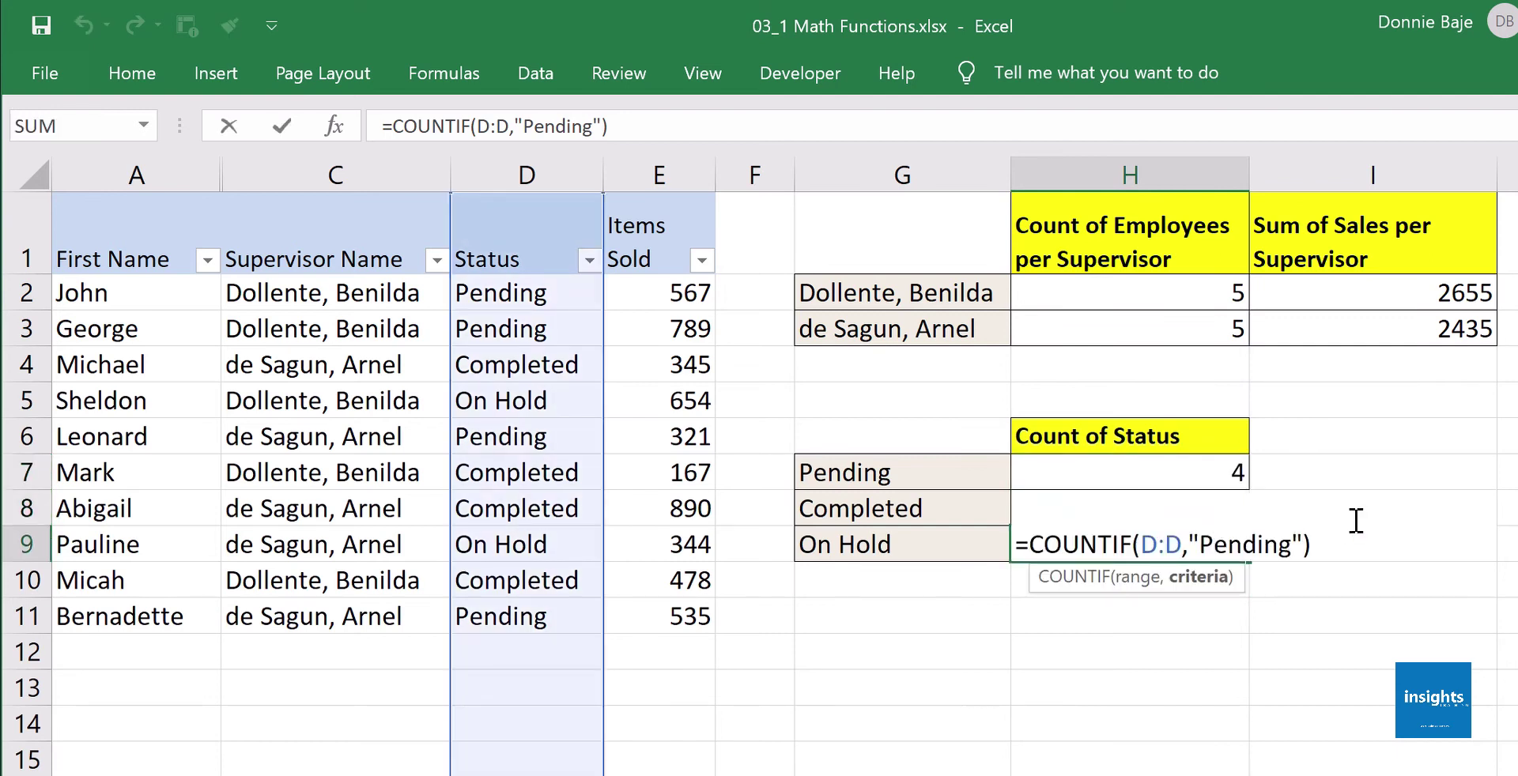
Step: Replace H7's fixed "Pending" criterion with a G7 reference, giving =COUNTIF(D:D,G7)
key(Escape)
double_click(1199, 472)
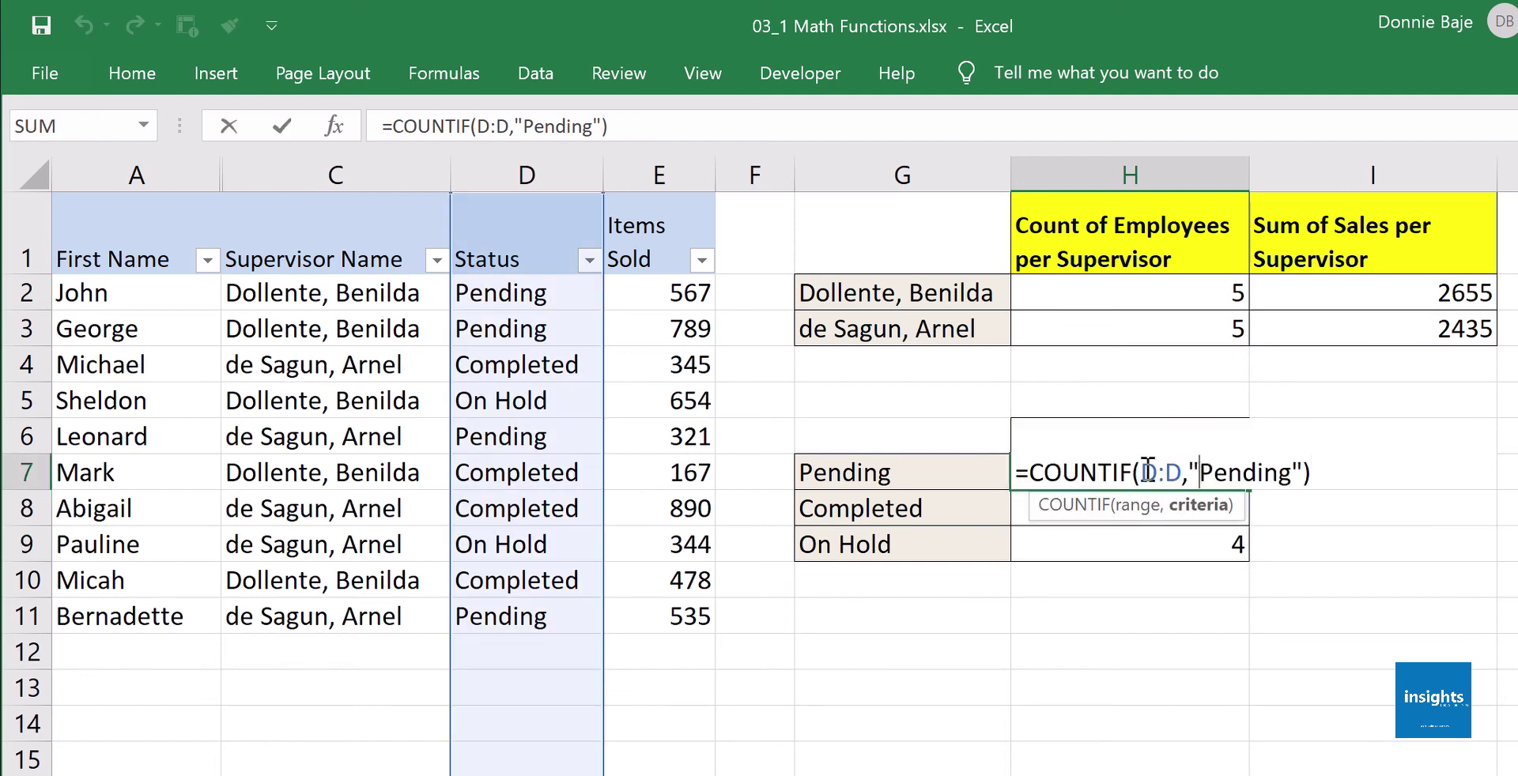
drag(1190, 472, 1460, 394)
key(Delete)
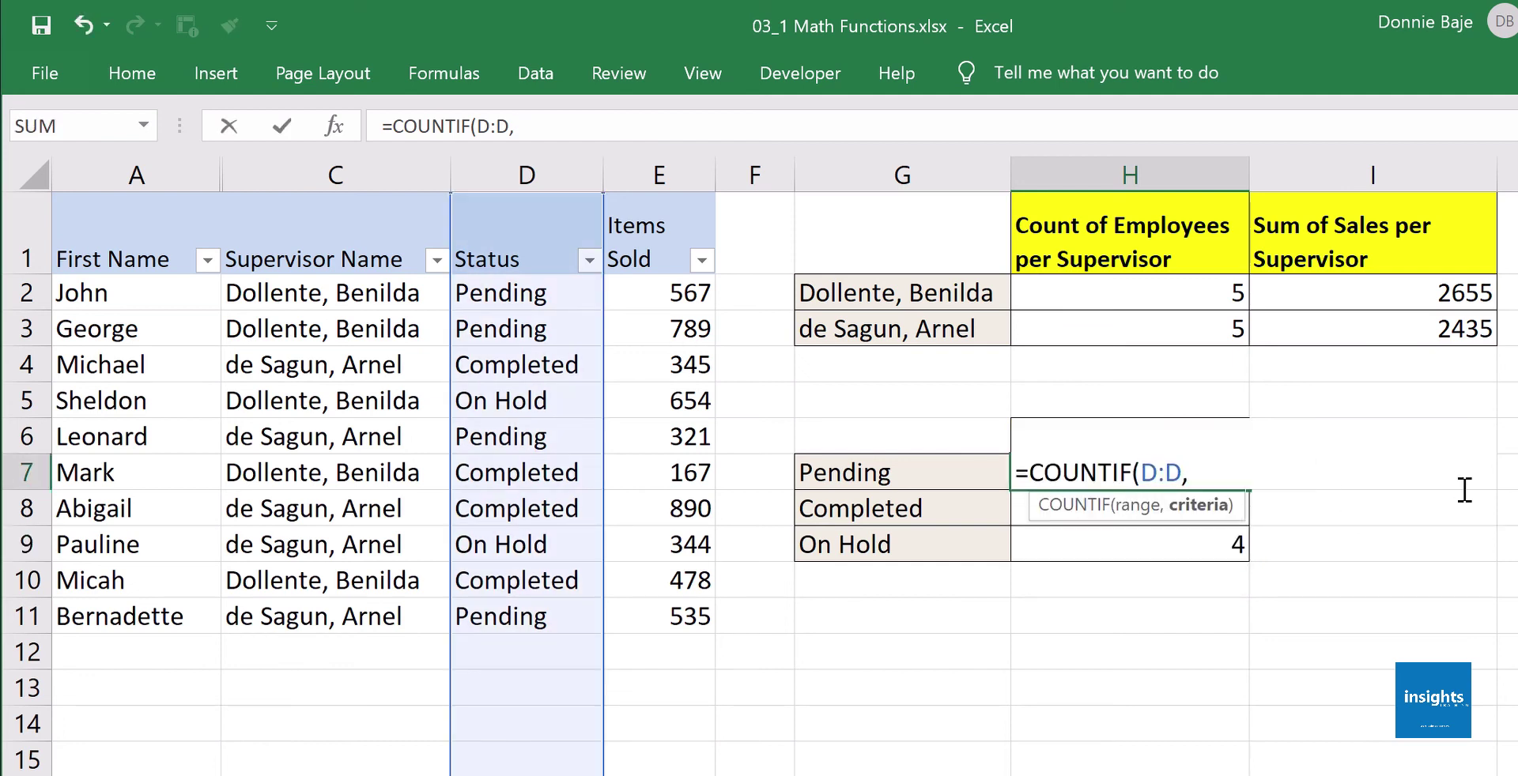
click(984, 478)
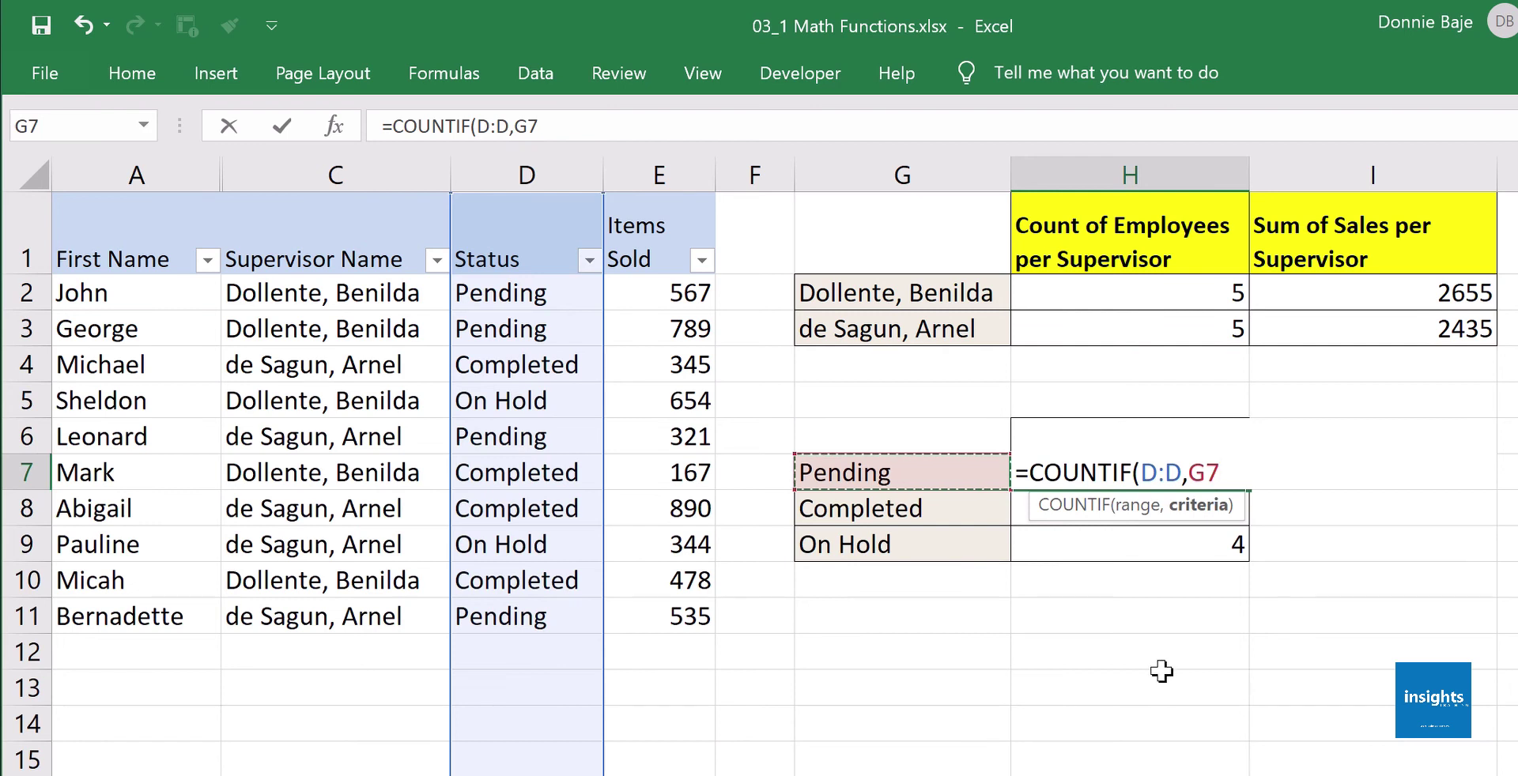
text())
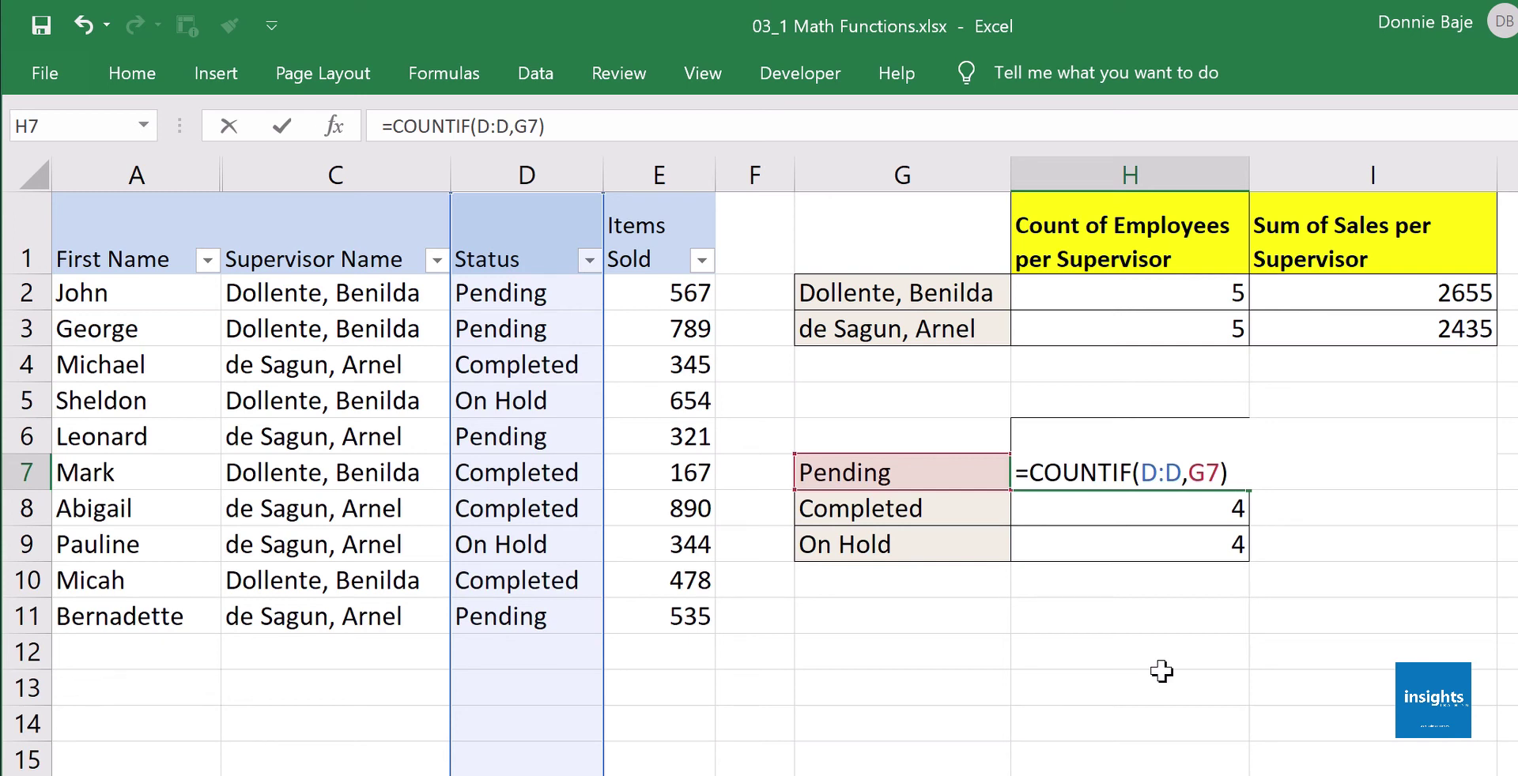
key(Return)
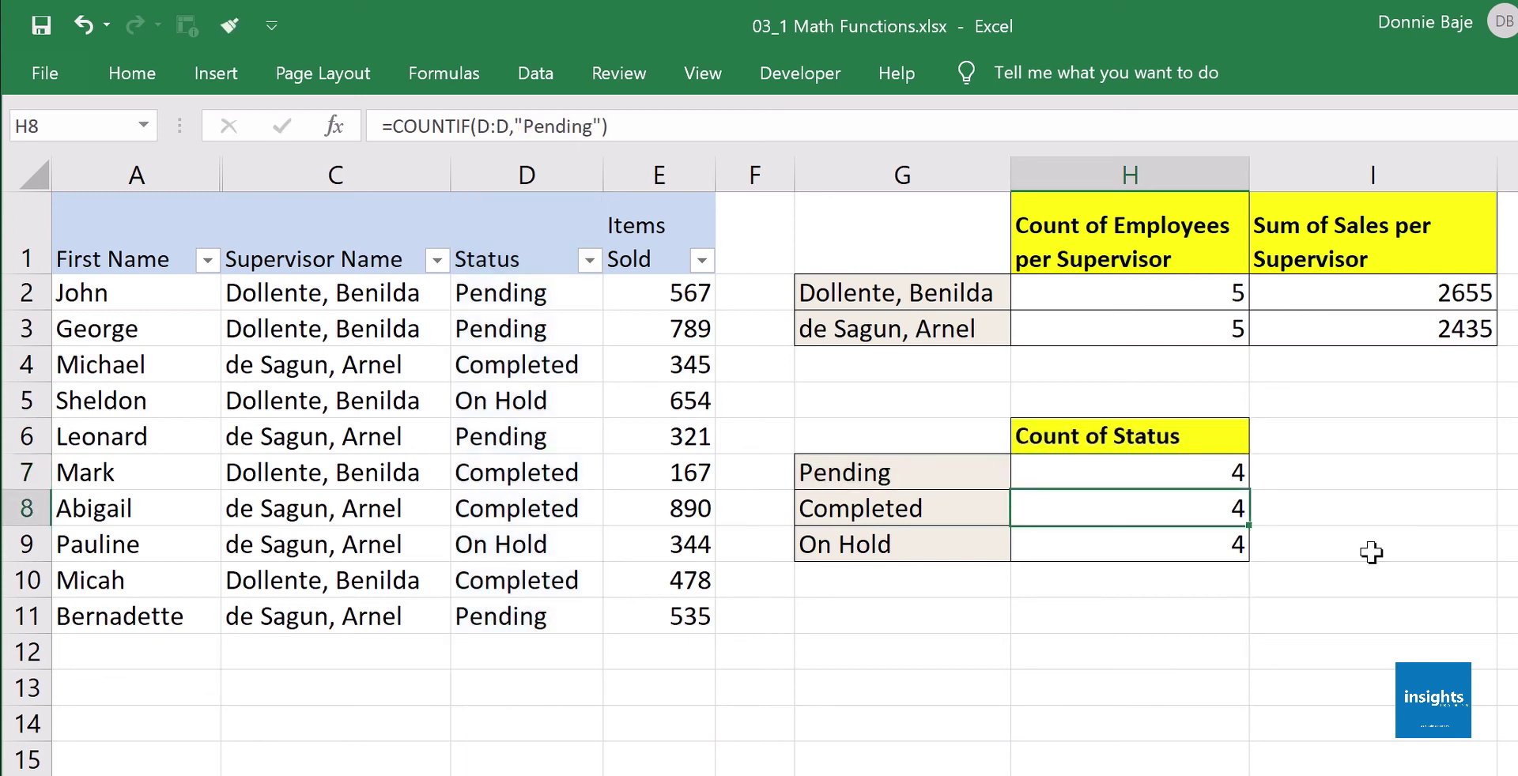
click(1210, 481)
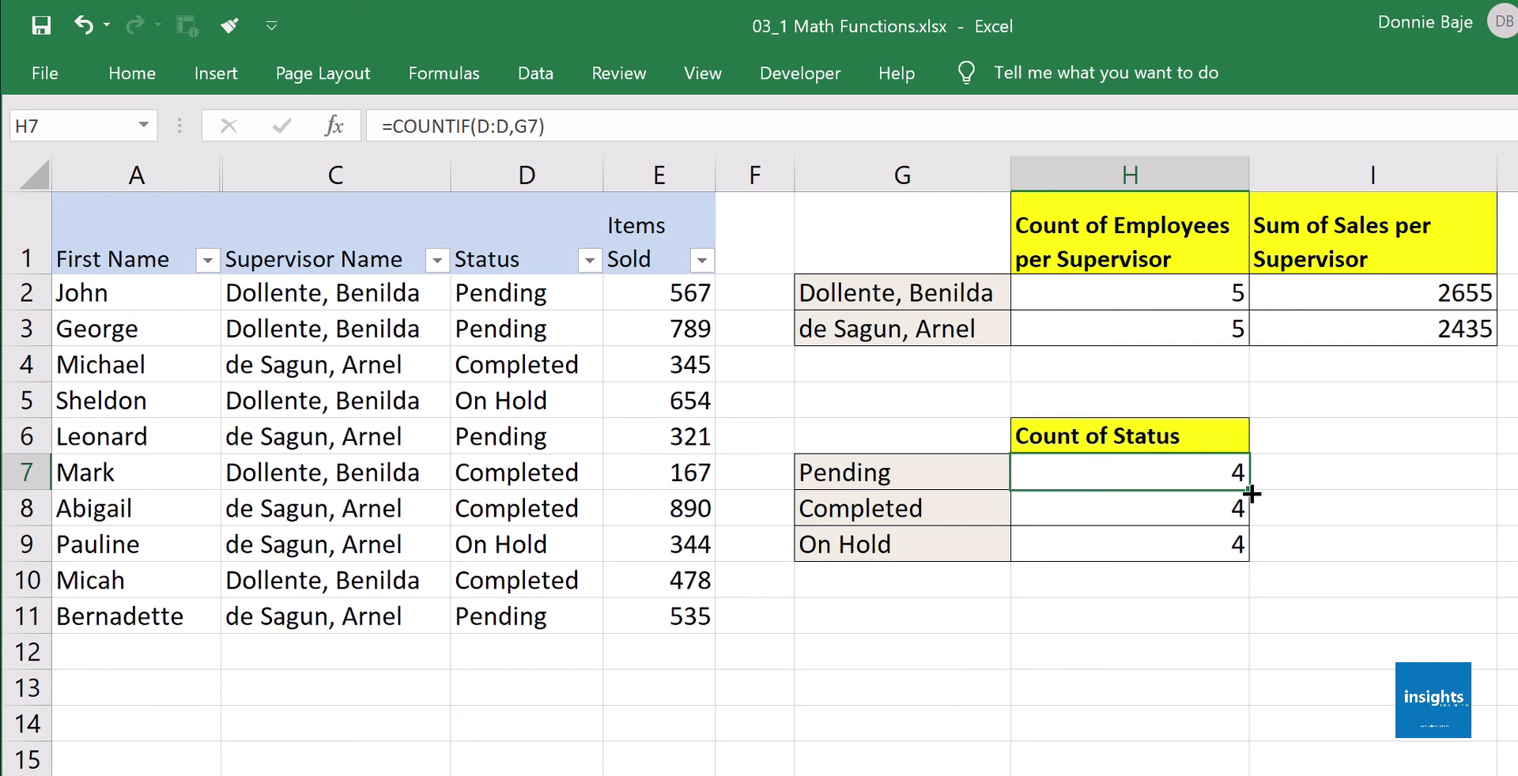
Step: Copy =COUNTIF(D:D,G7) down to H9 for counts 4 and 2, reviewing each row's formula
double_click(1251, 495)
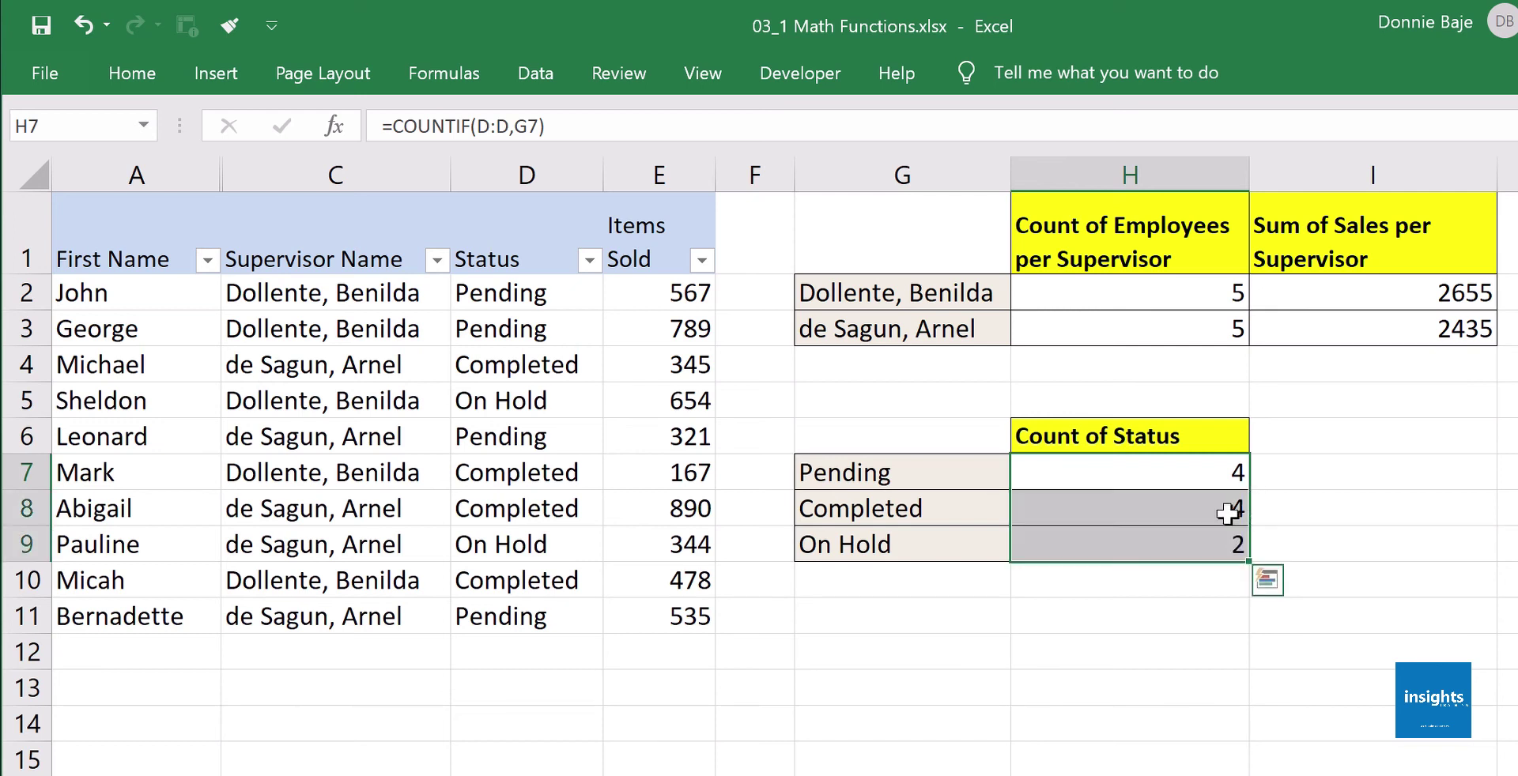
double_click(1243, 512)
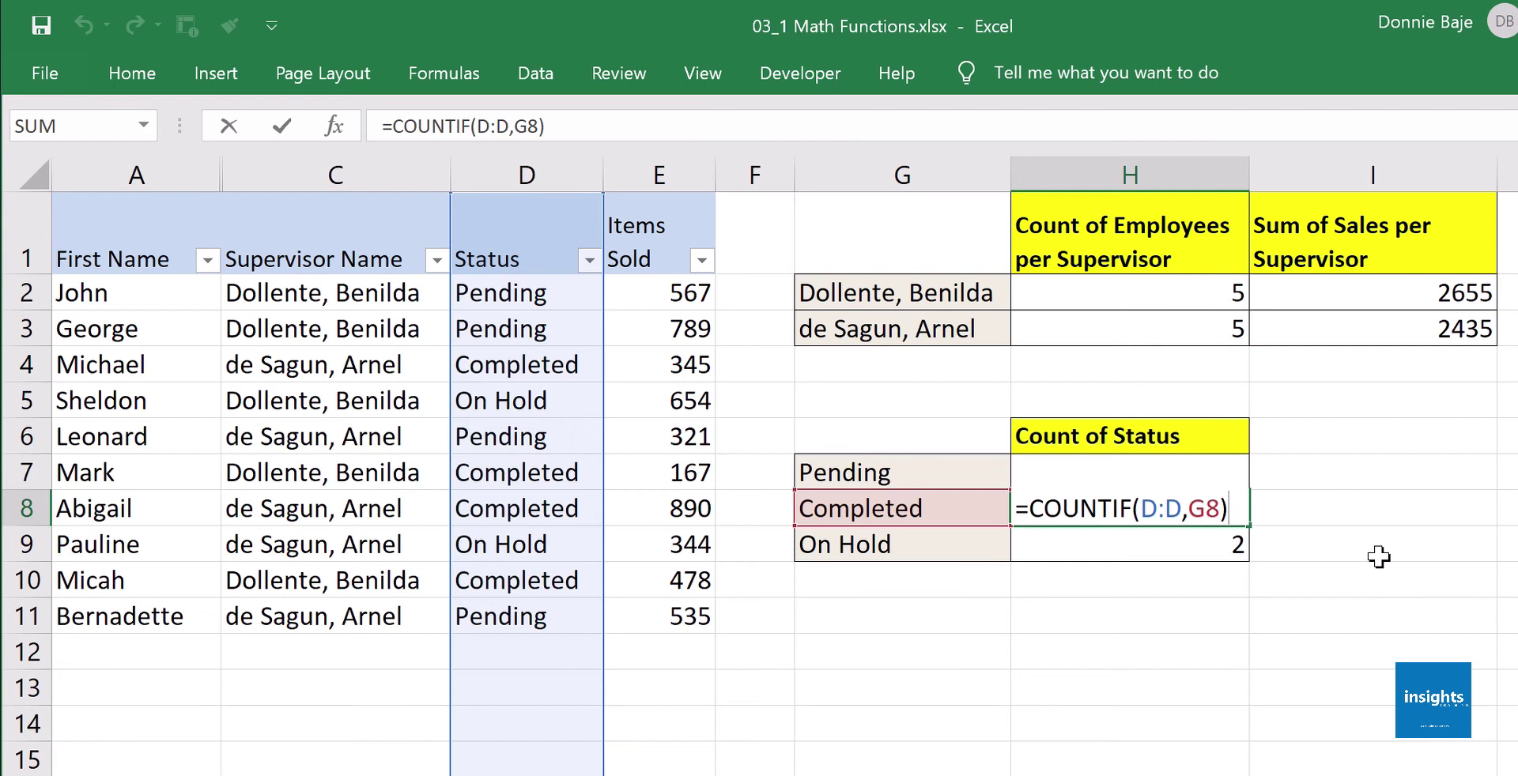
key(Return)
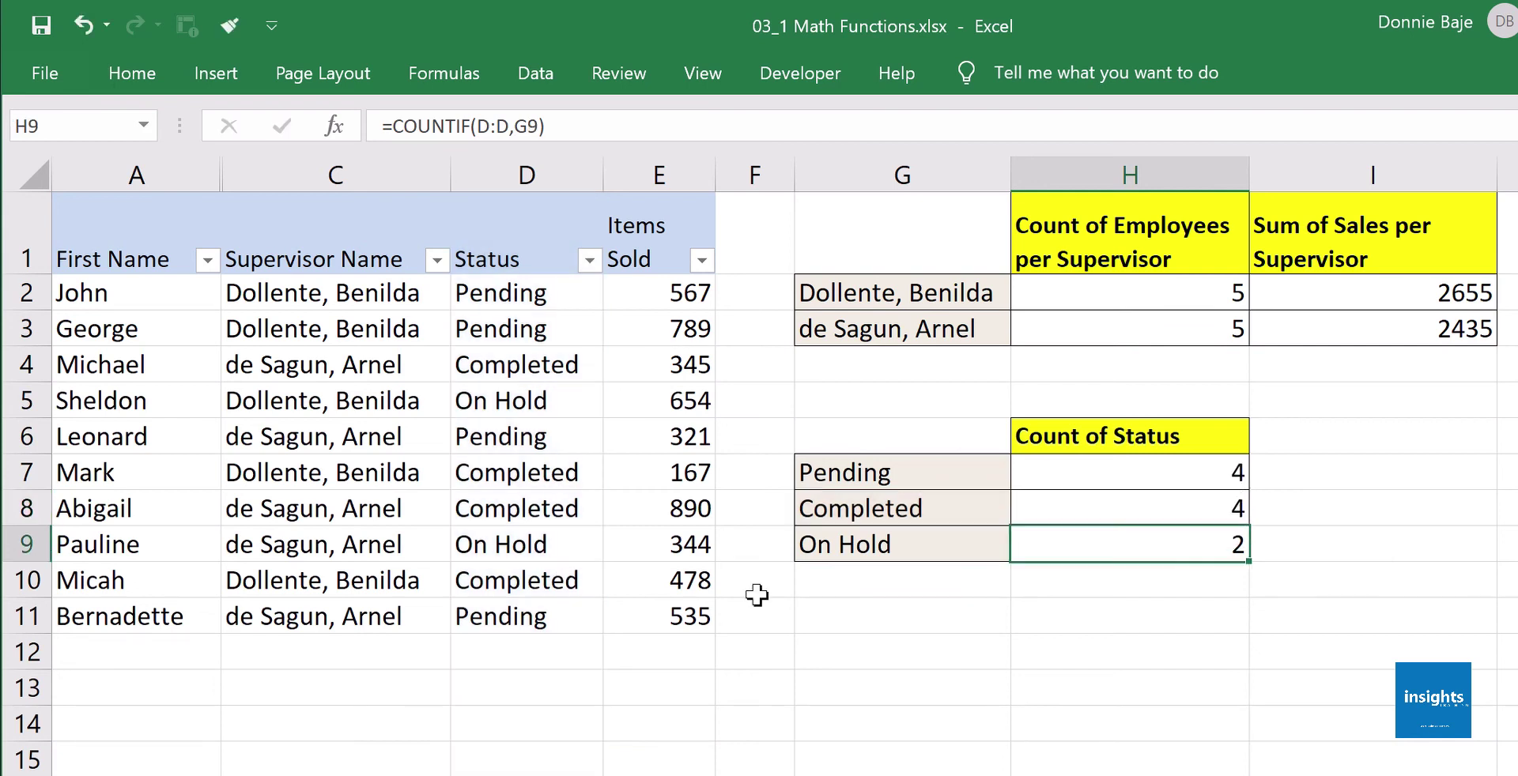
double_click(1040, 545)
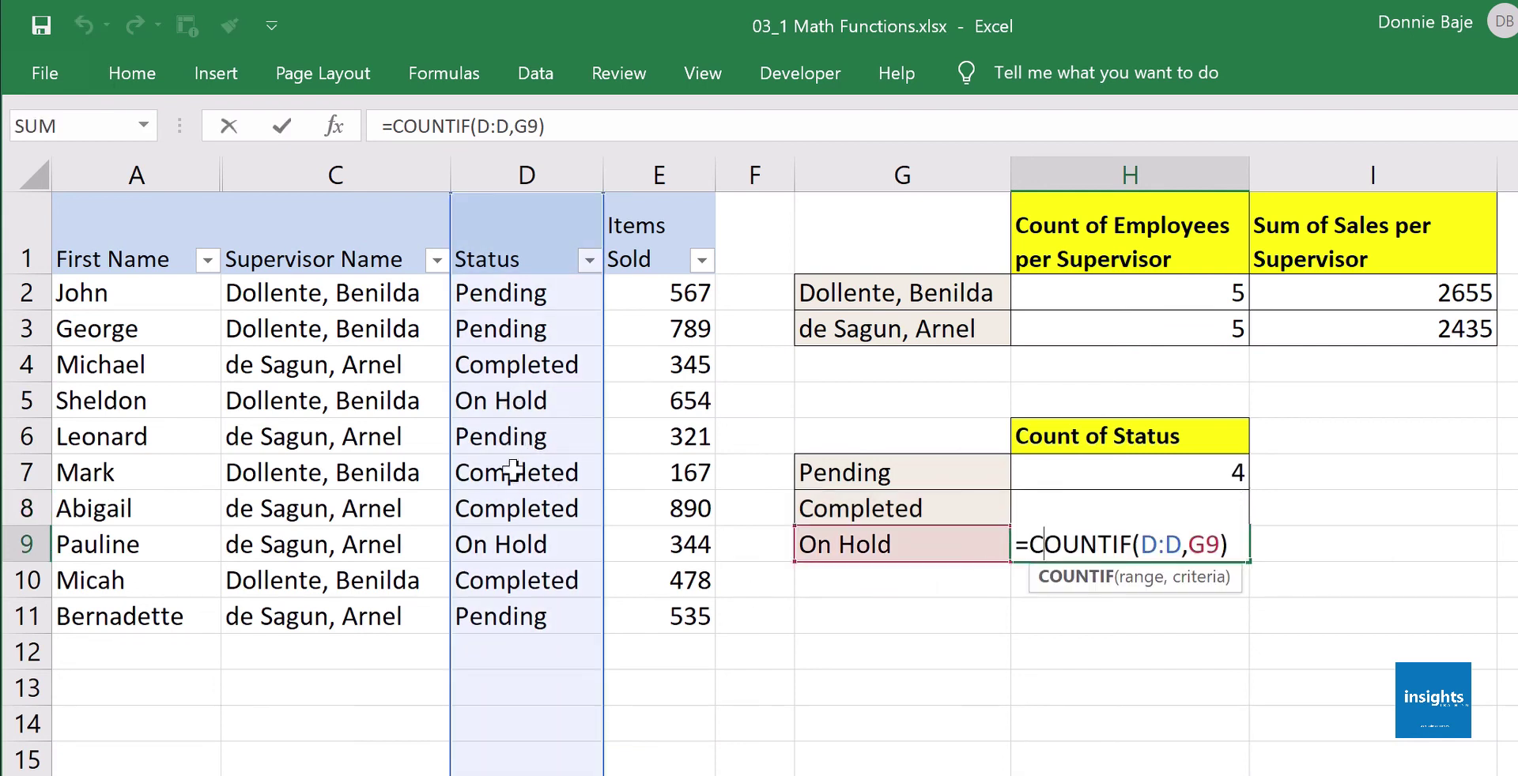
key(Return)
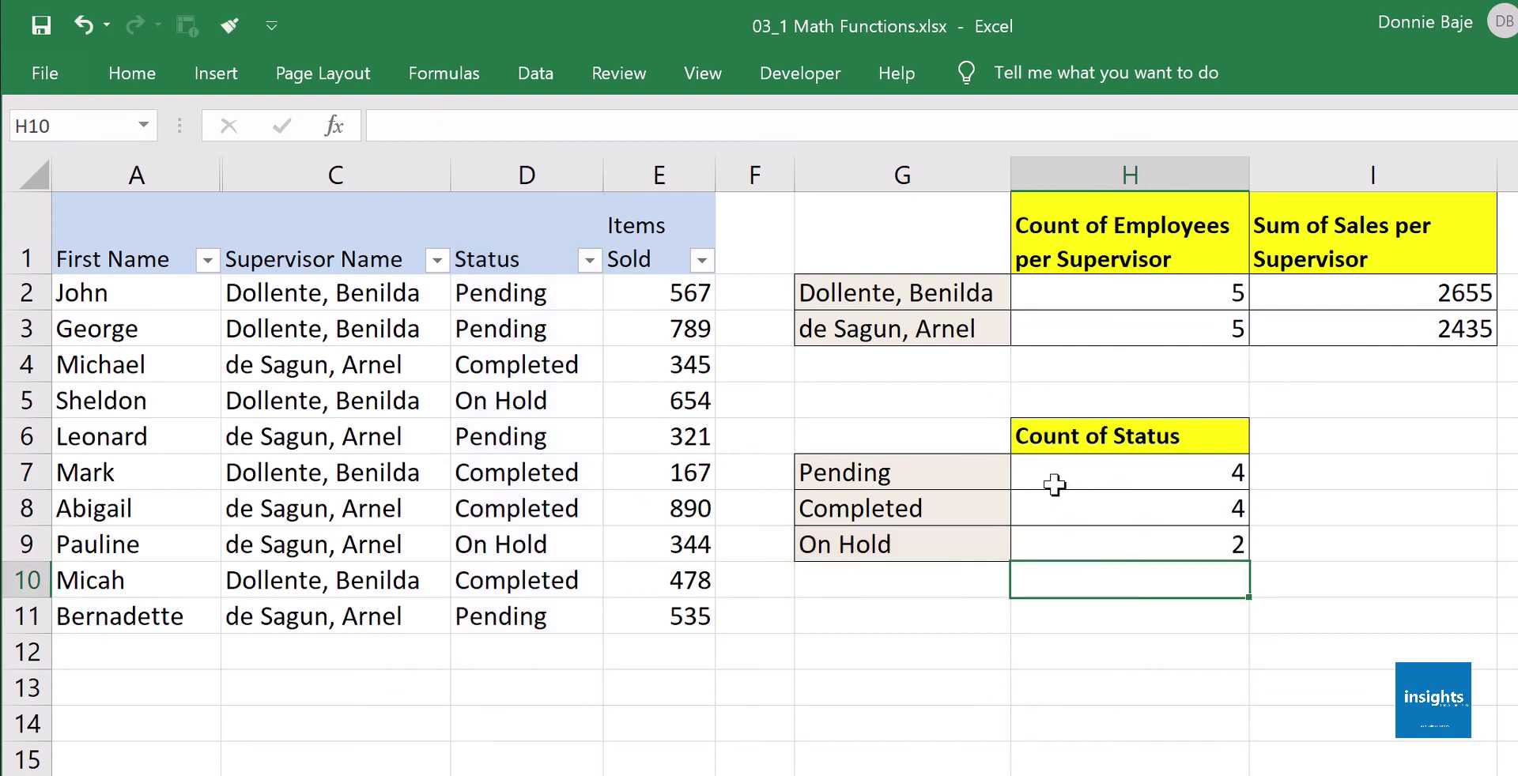
double_click(1052, 474)
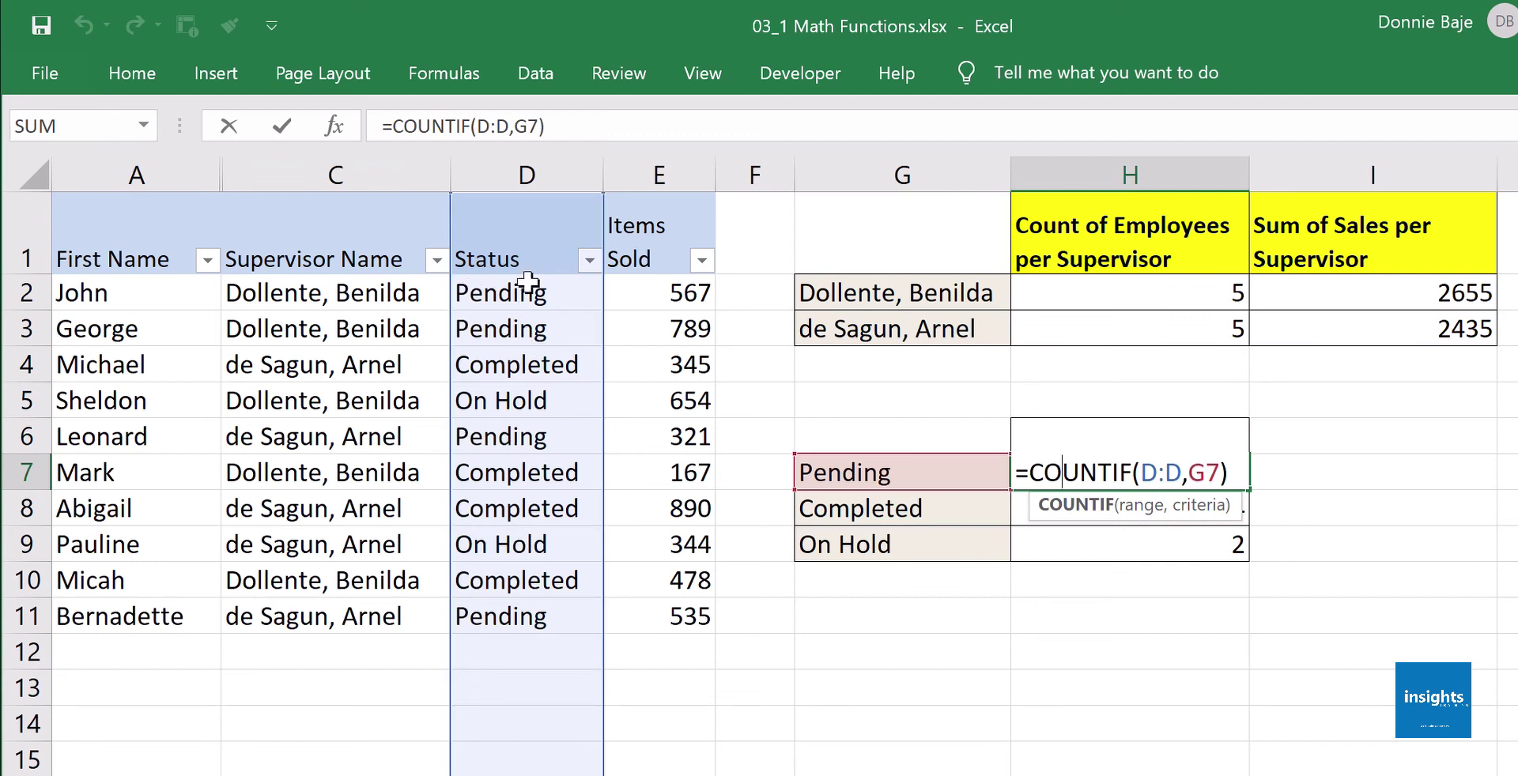
drag(1192, 473, 1221, 474)
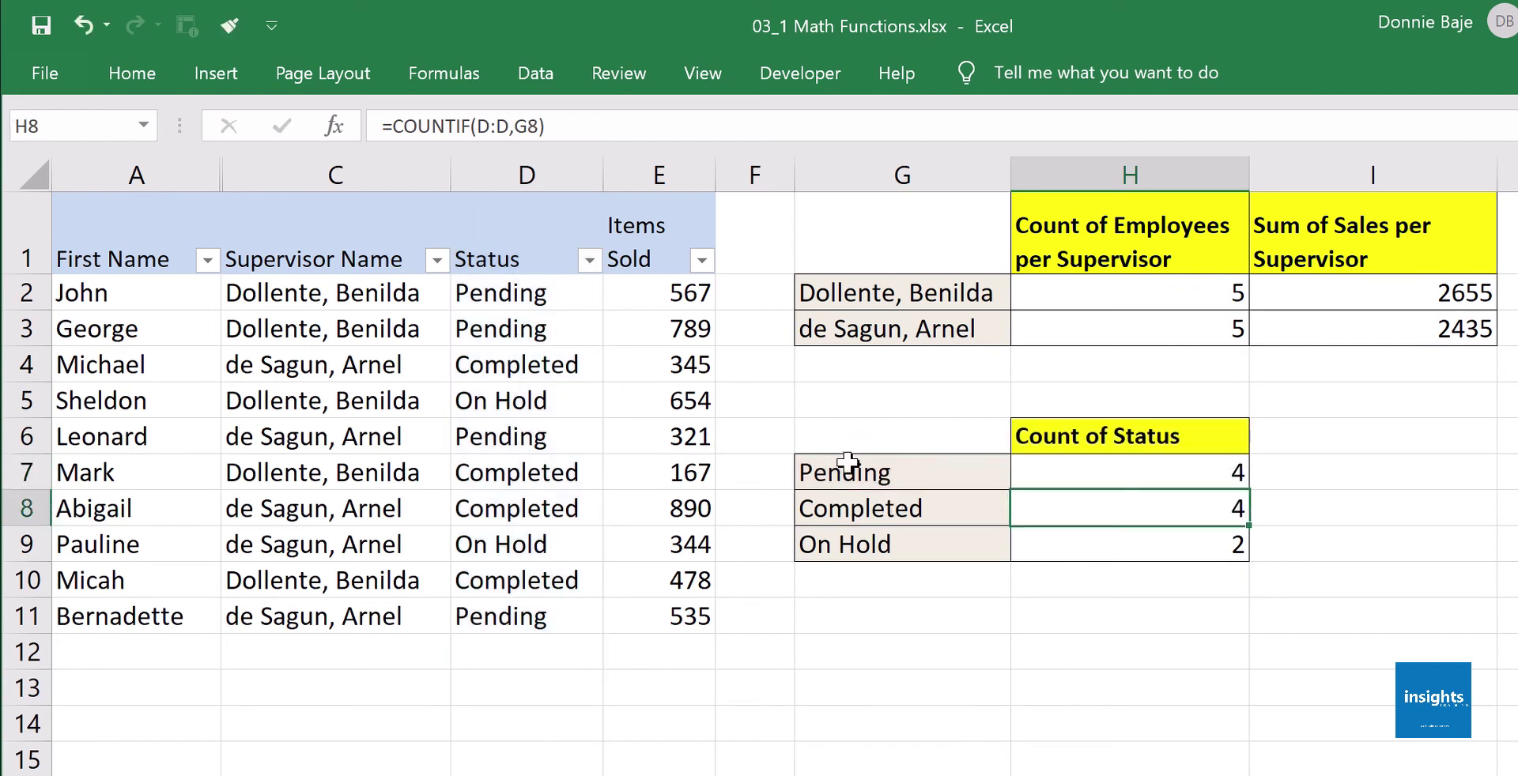
click(1343, 436)
Step: Head I6 'Average per Status' and enter =AVERAGEIF(D:D,G7,E:E) in I7, returning 553
text(Average per Status)
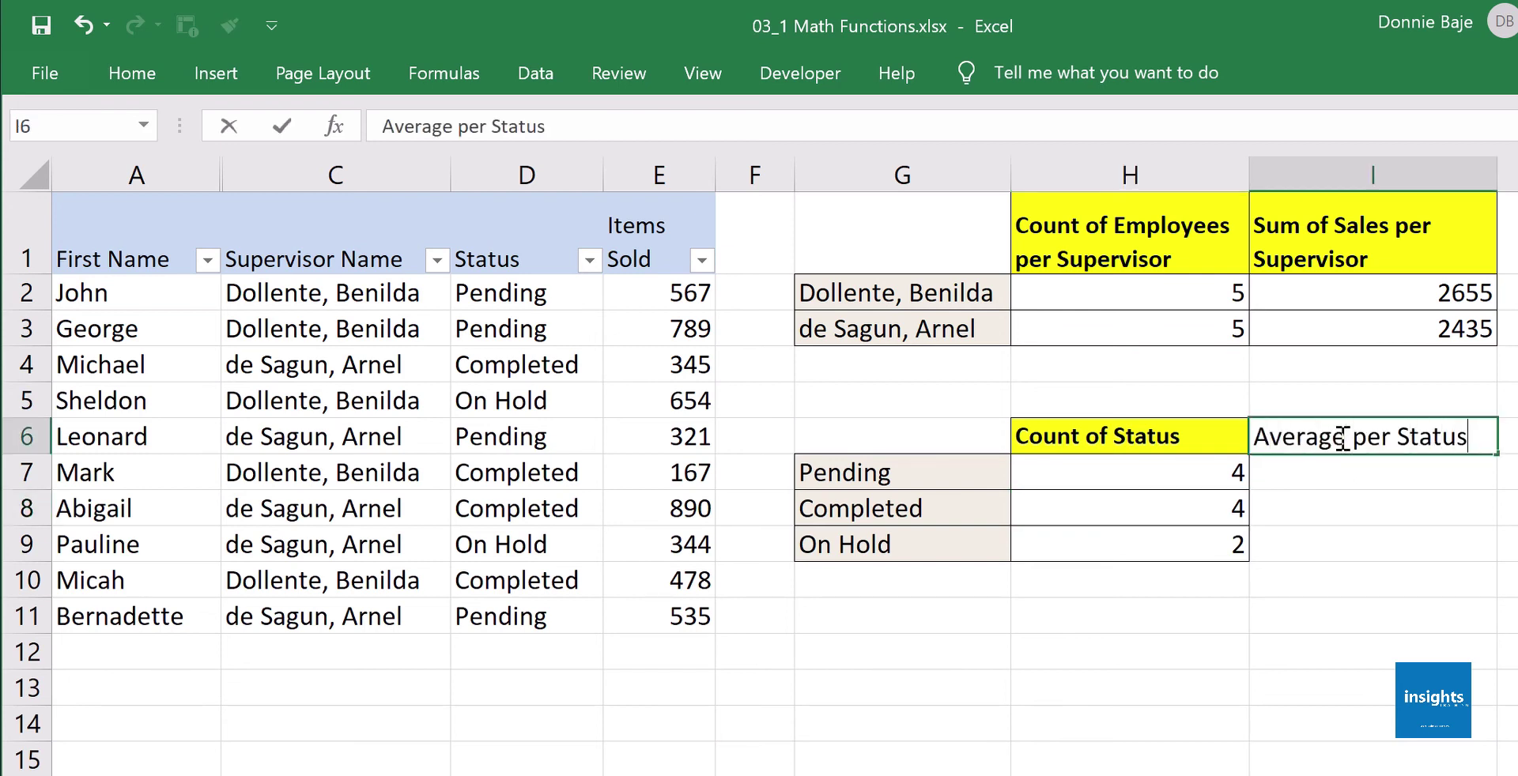
key(Return)
text(=)
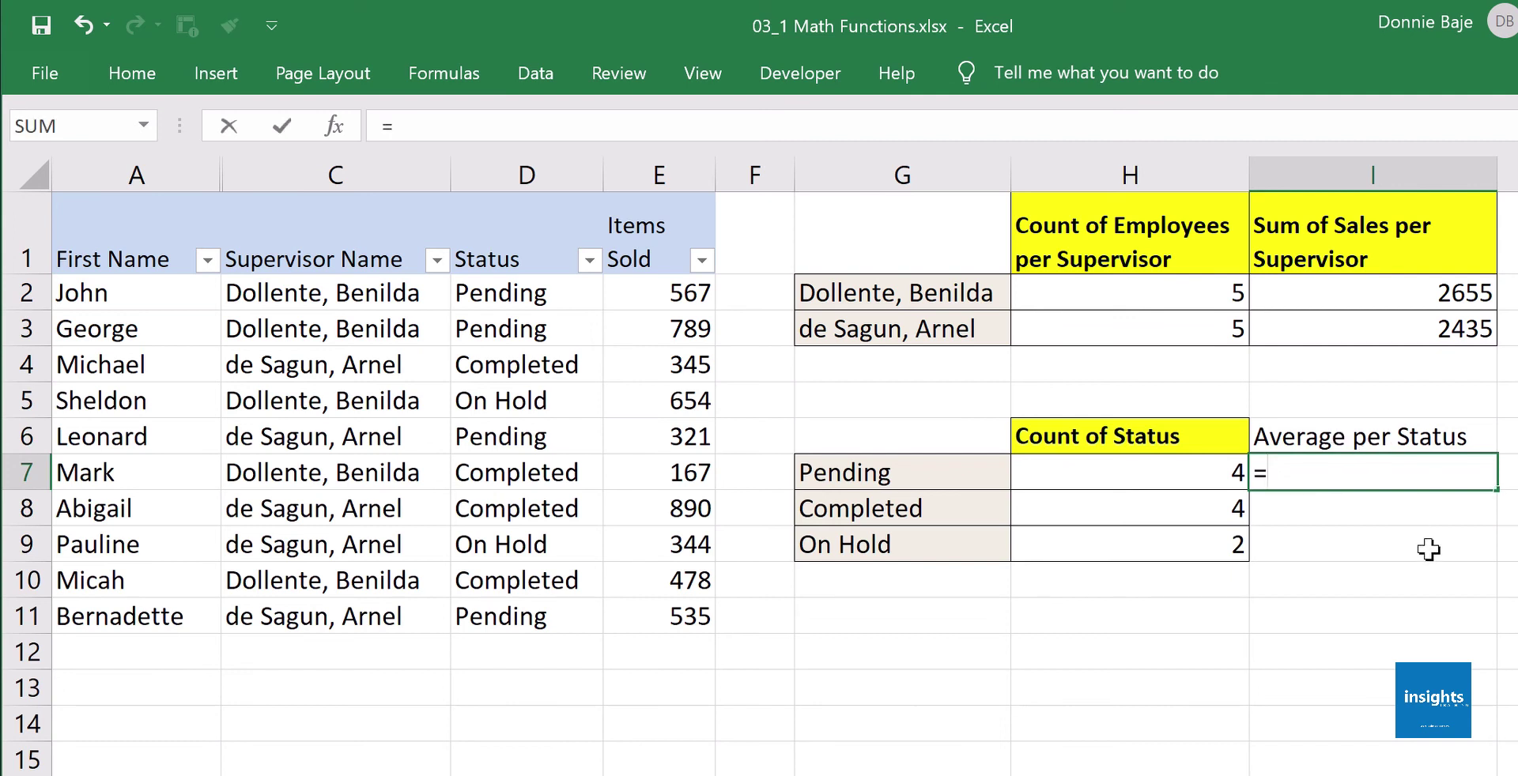
text(AVERAGE)
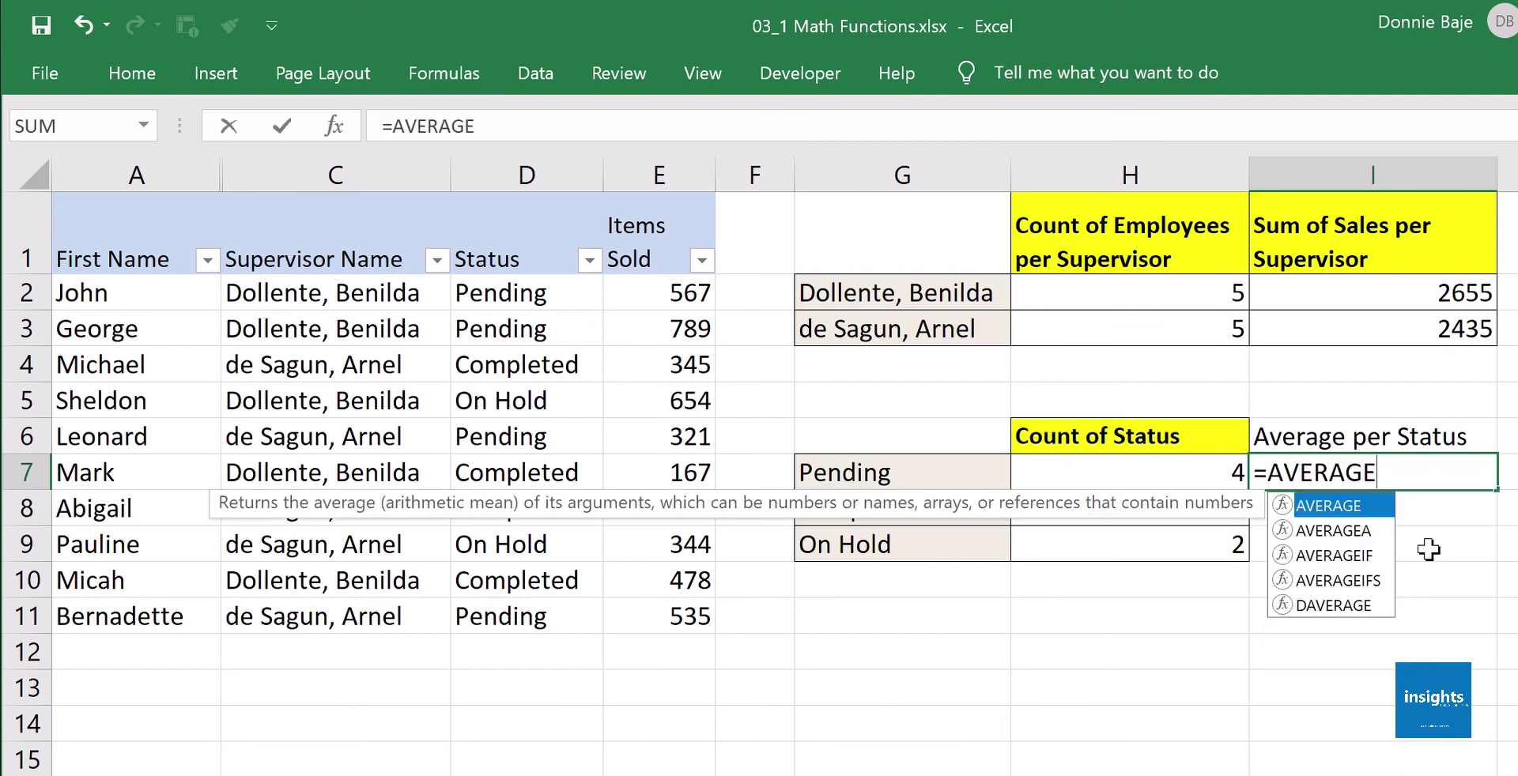
text(IF()
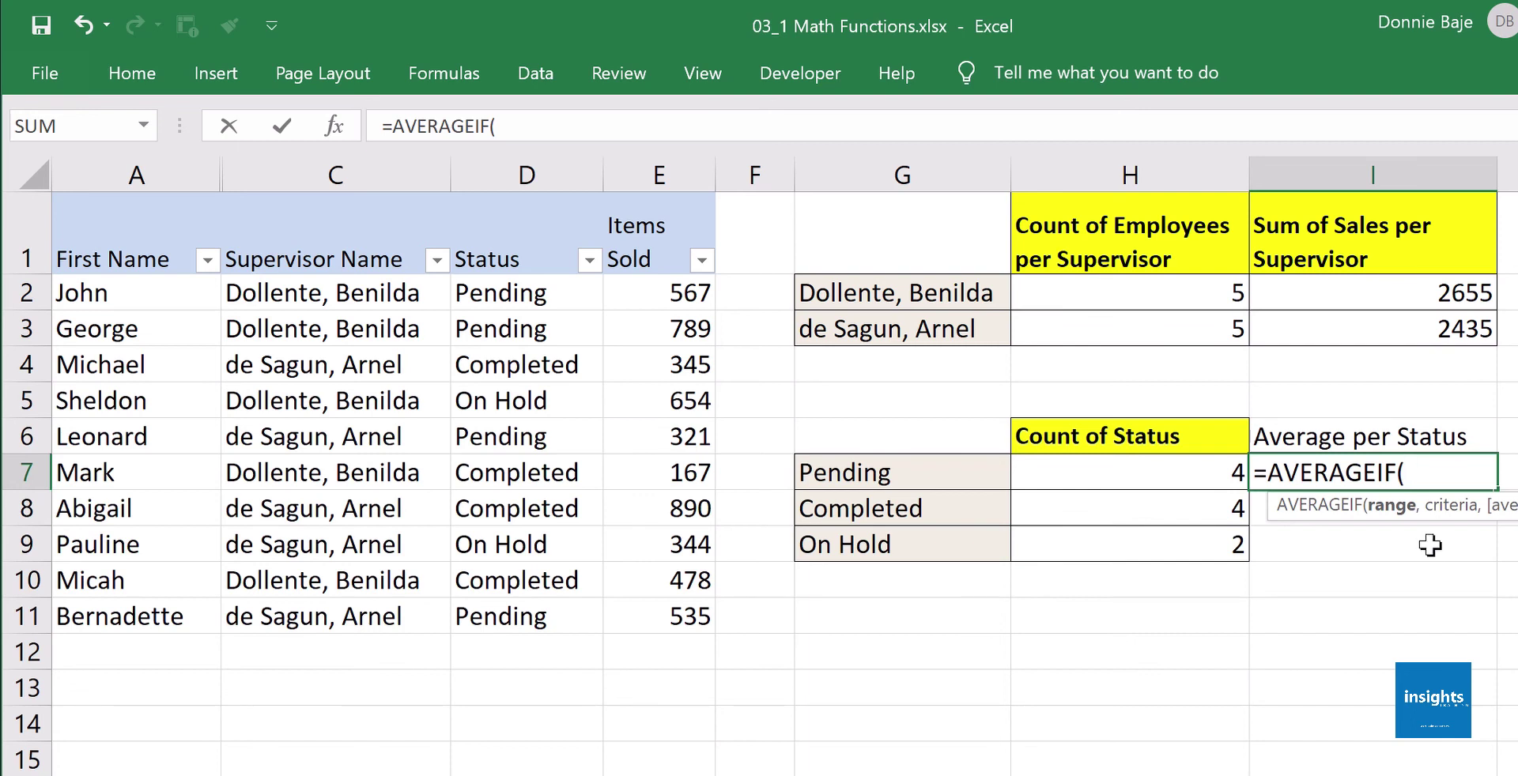
click(503, 175)
text(,)
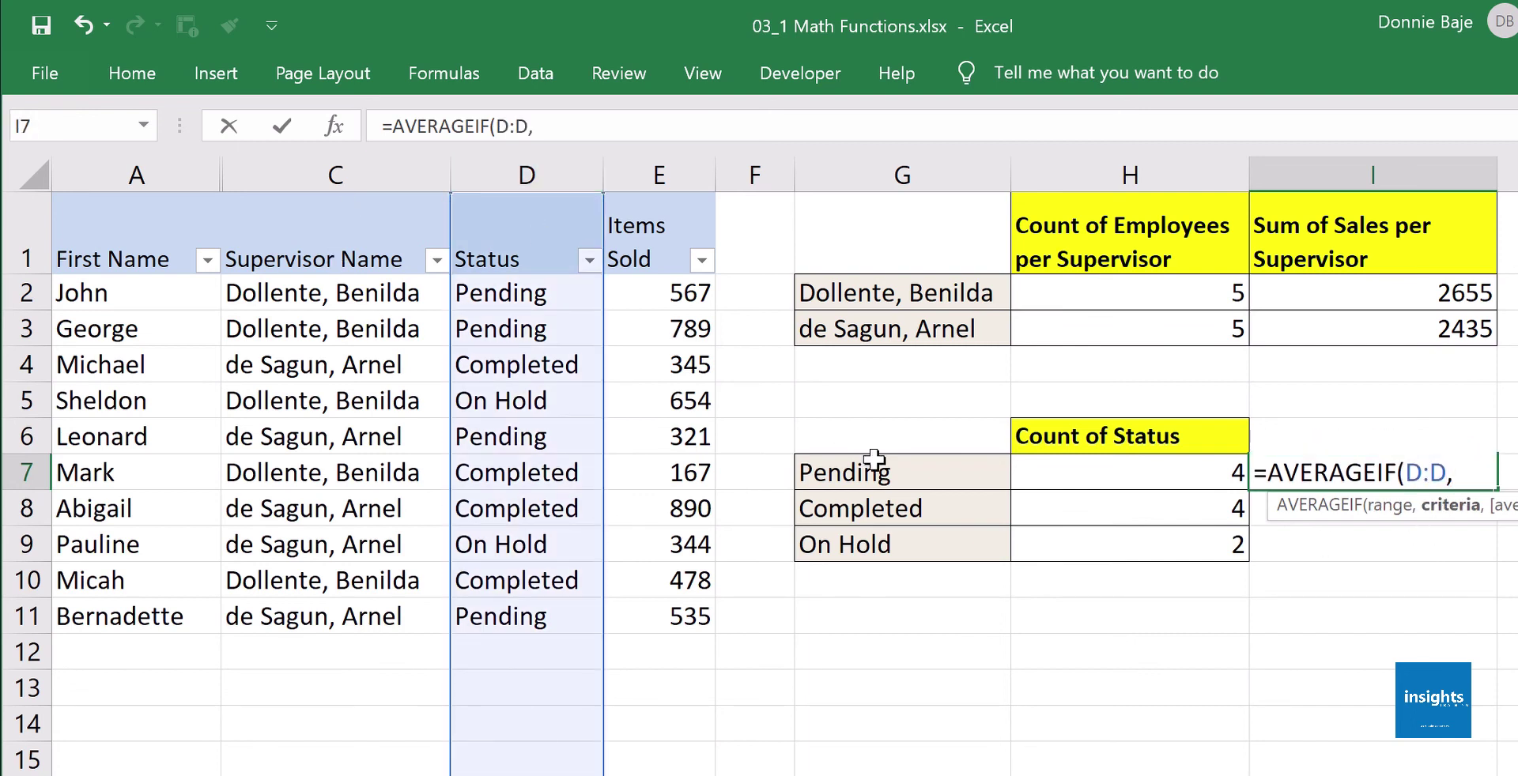
click(874, 471)
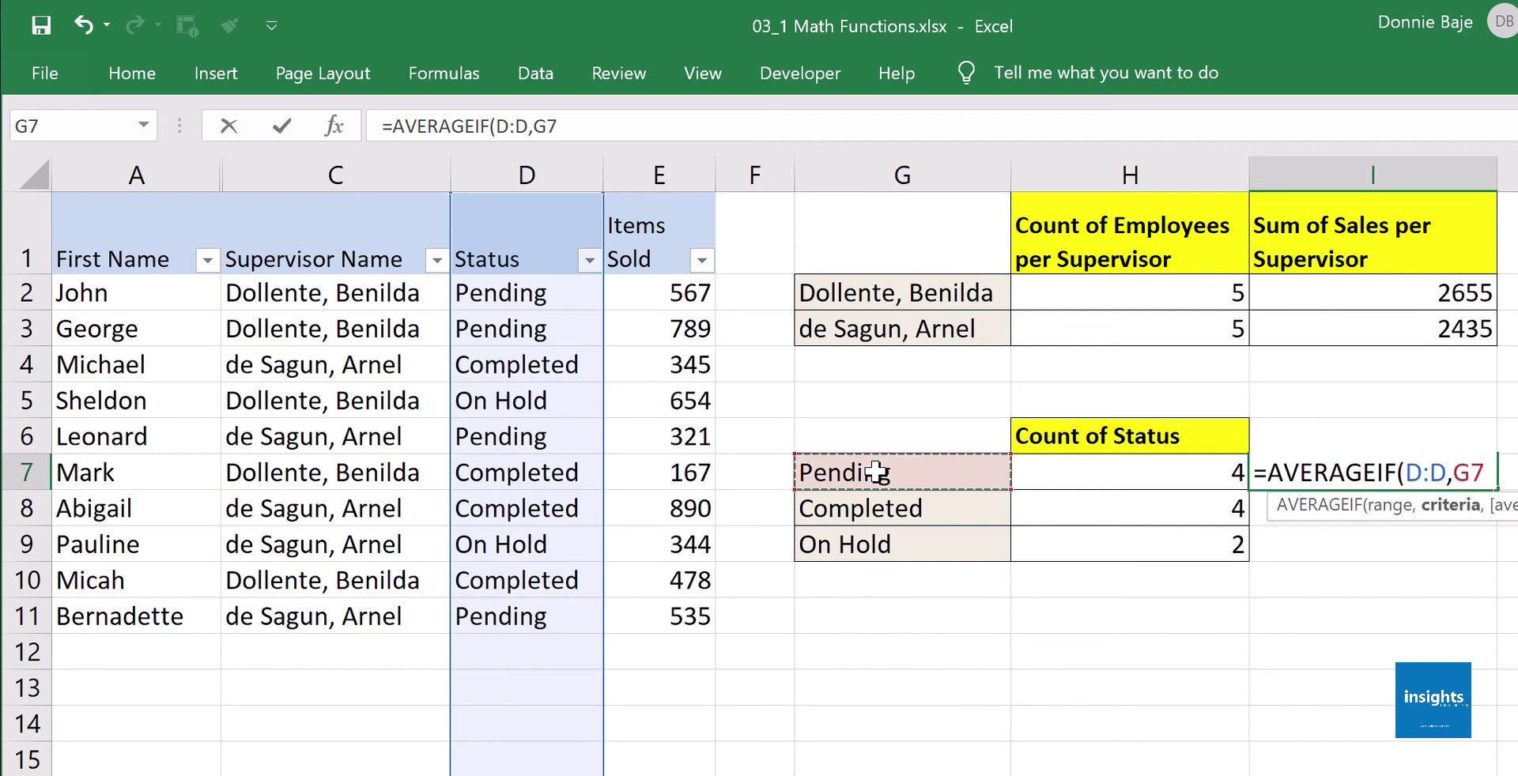
text(,)
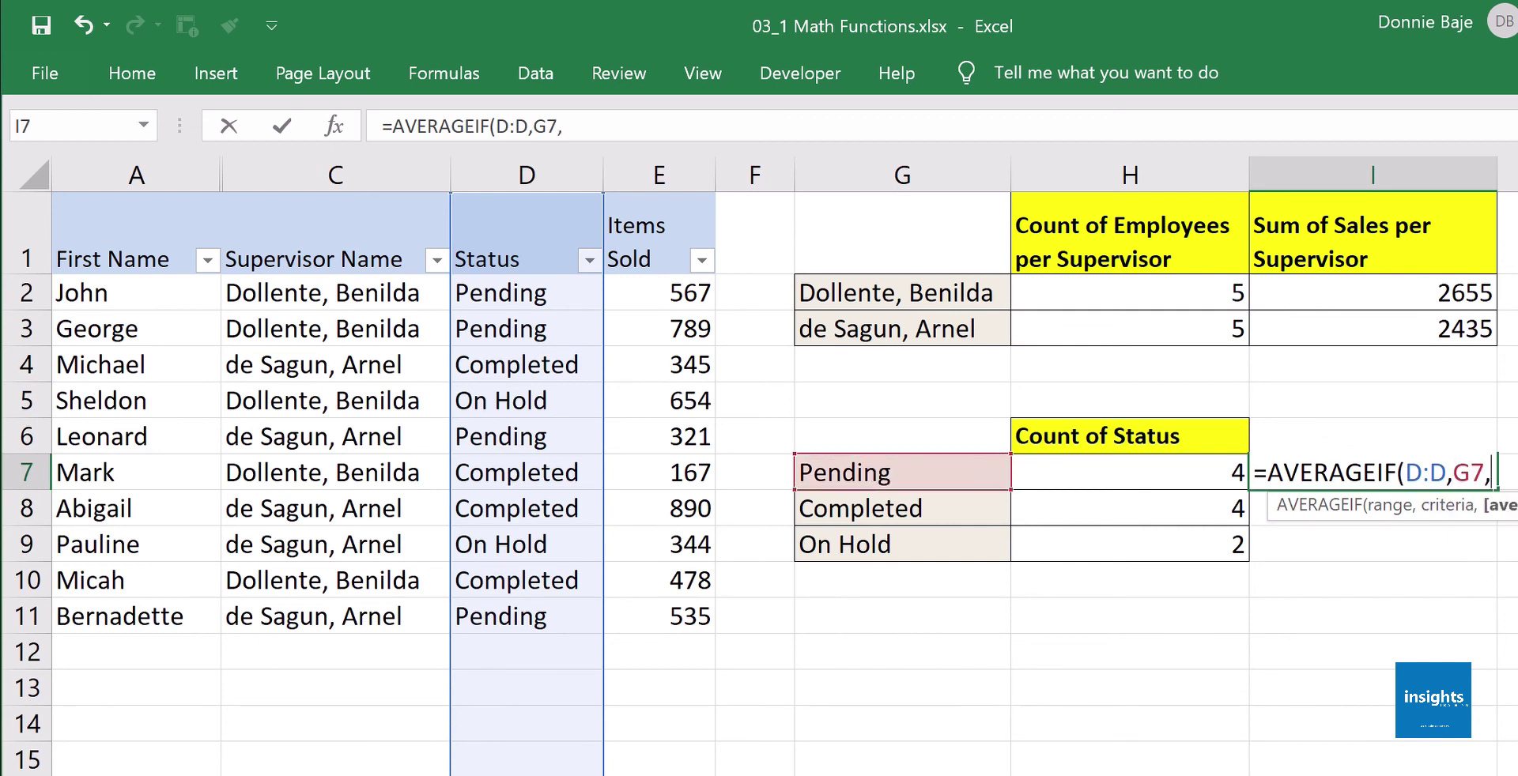
scroll(759, 466, right, 1)
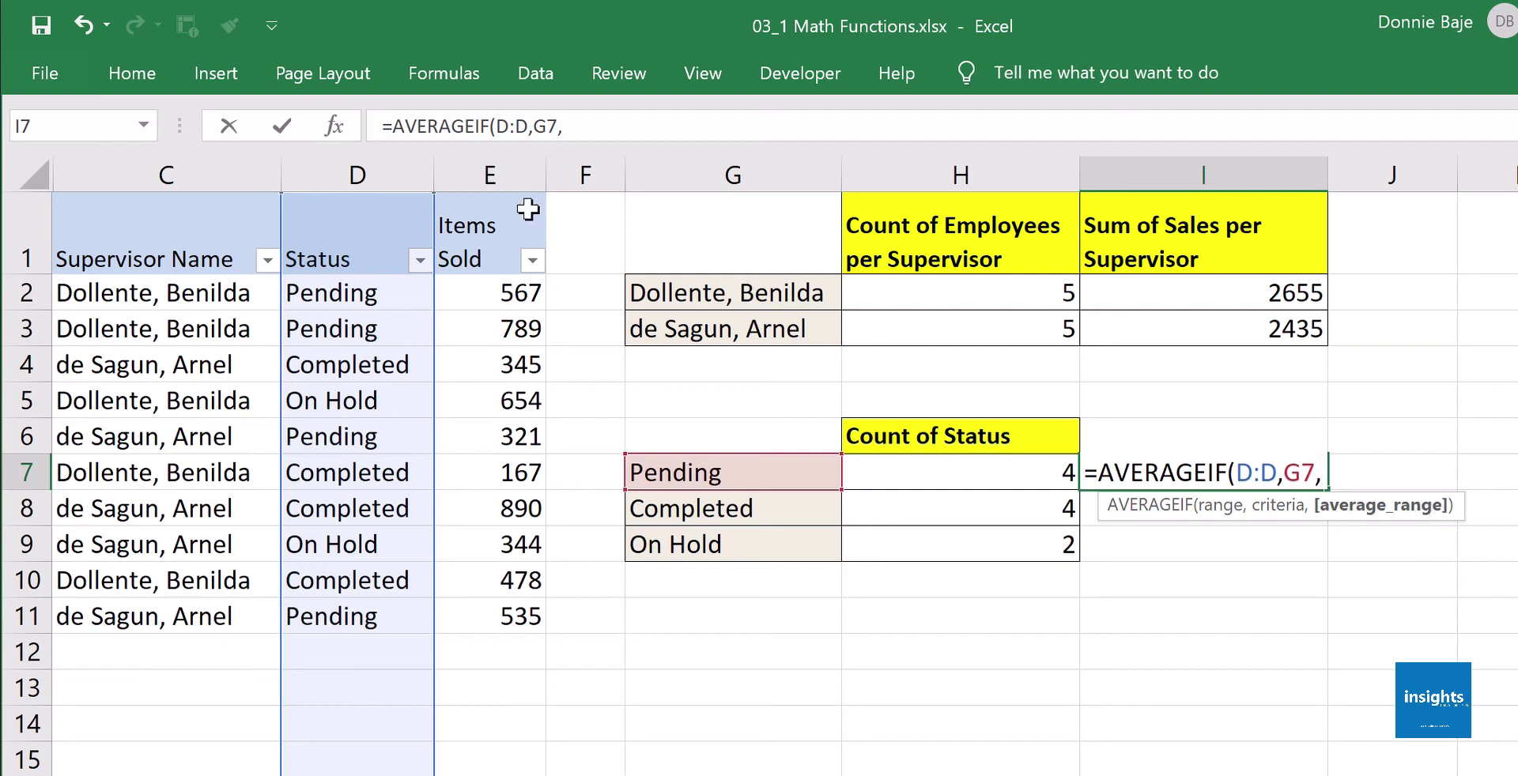
click(531, 163)
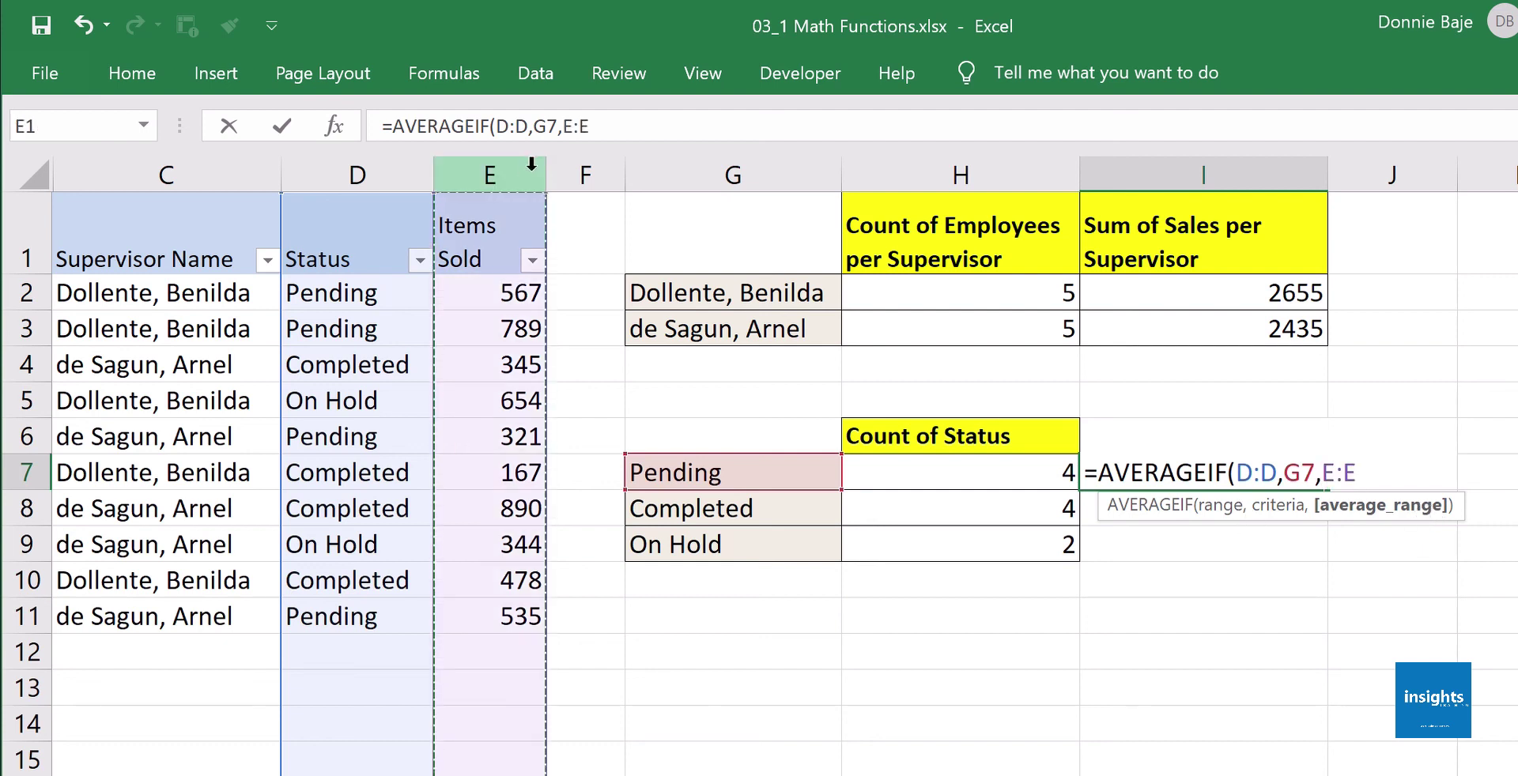
text())
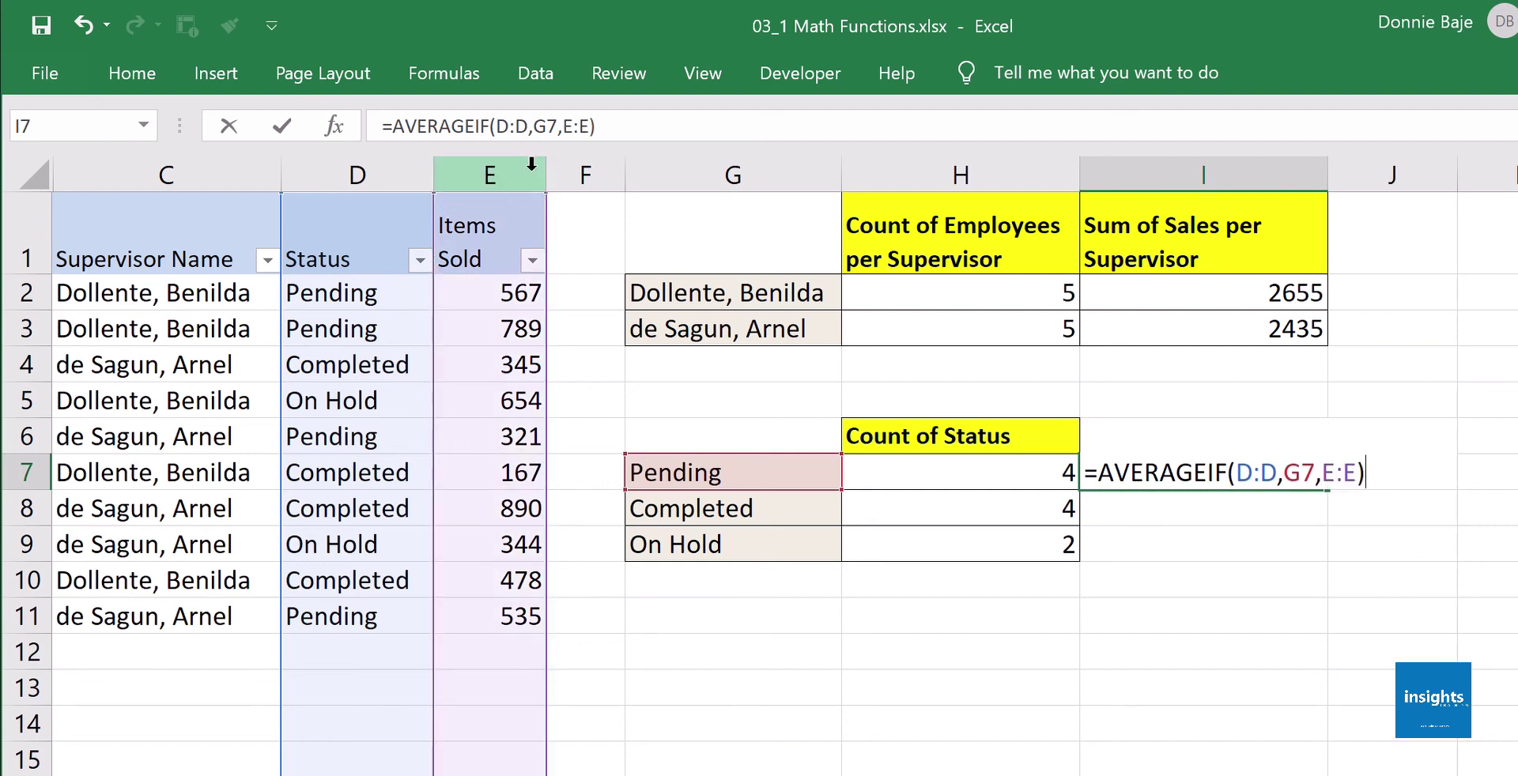
key(Return)
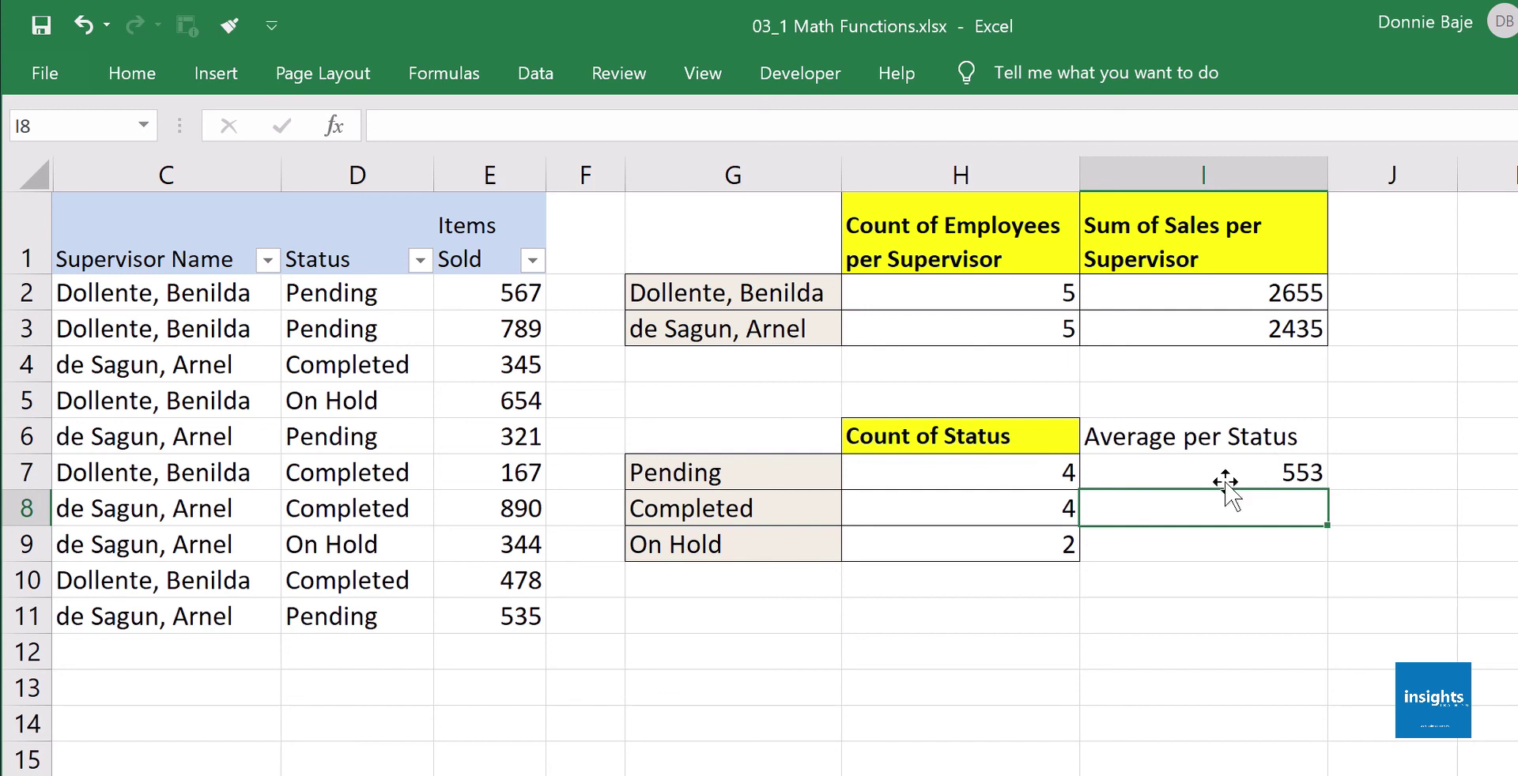
Step: Fill I7's AVERAGEIF down to I9, giving 470 for Completed and 499 for On Hold
click(1131, 479)
double_click(1130, 474)
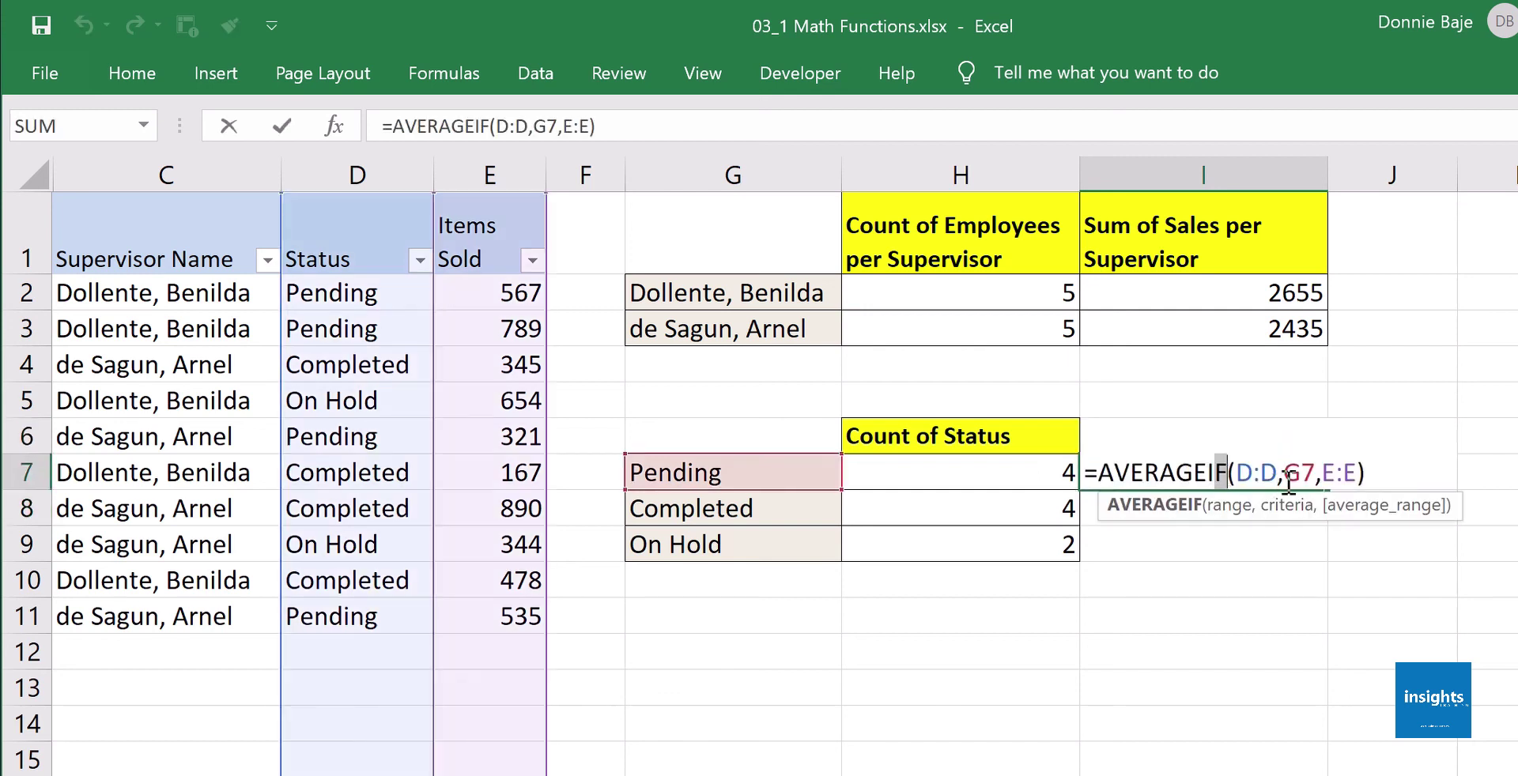
key(Return)
click(1279, 472)
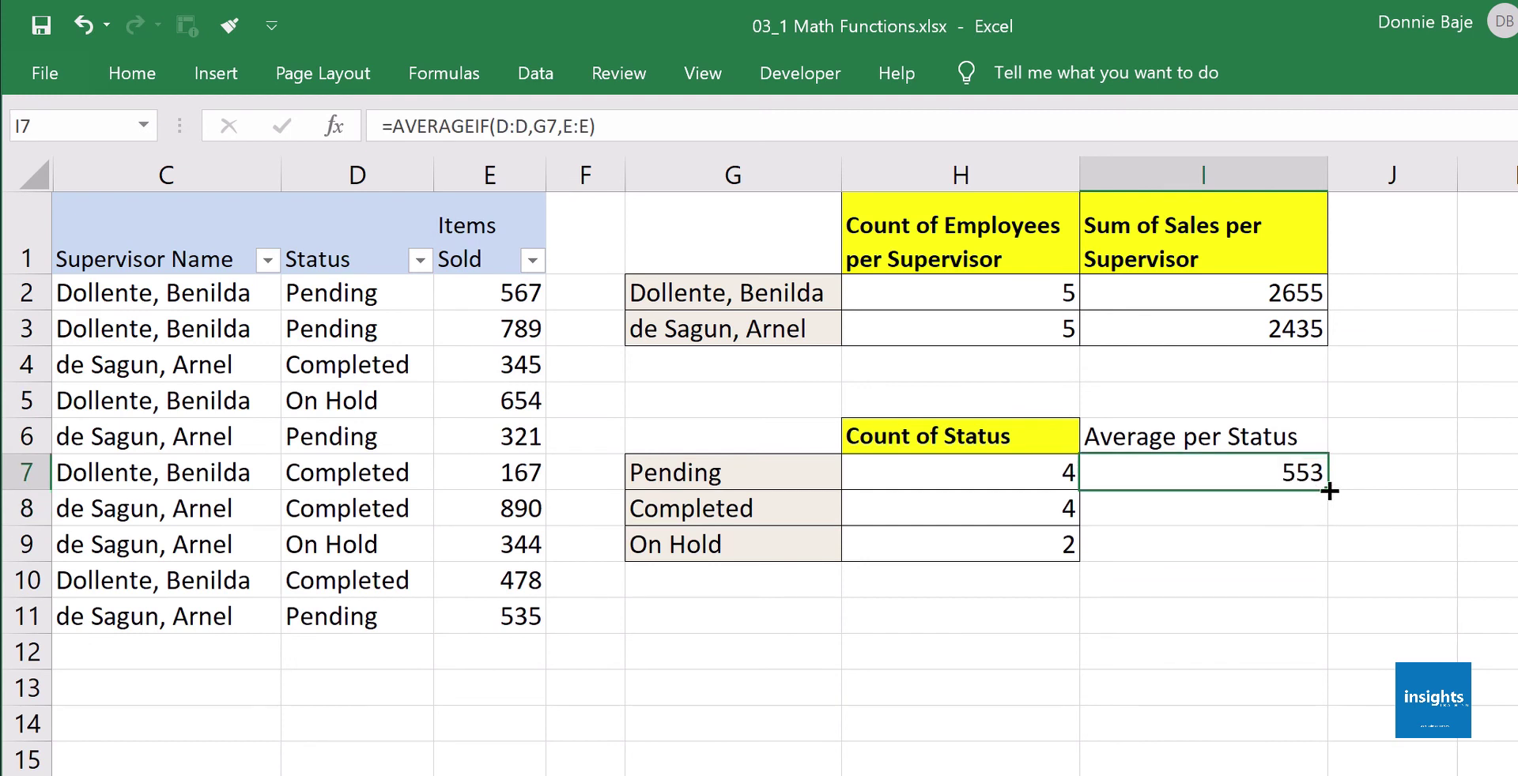
drag(1329, 491, 1327, 555)
click(1308, 472)
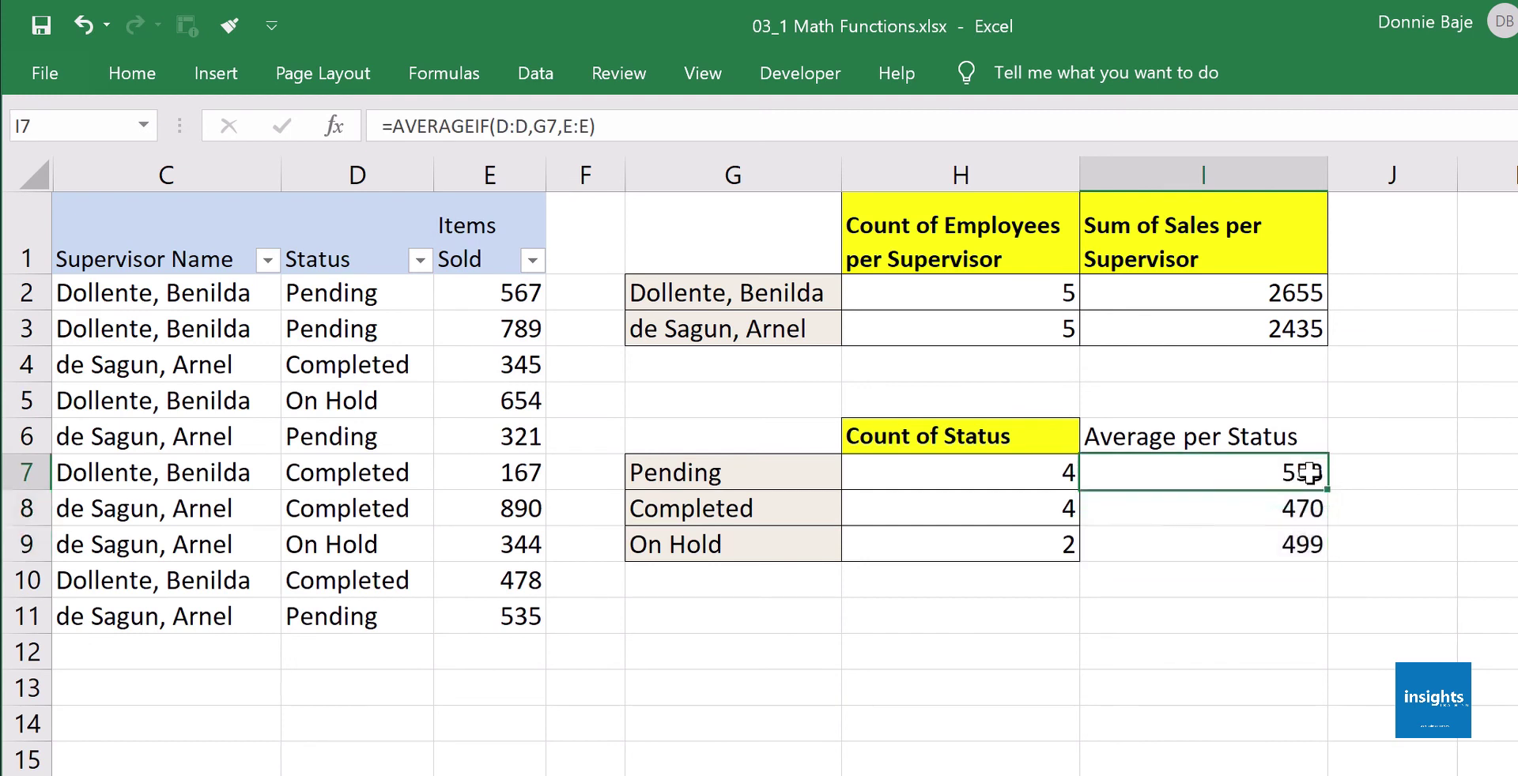
double_click(1308, 472)
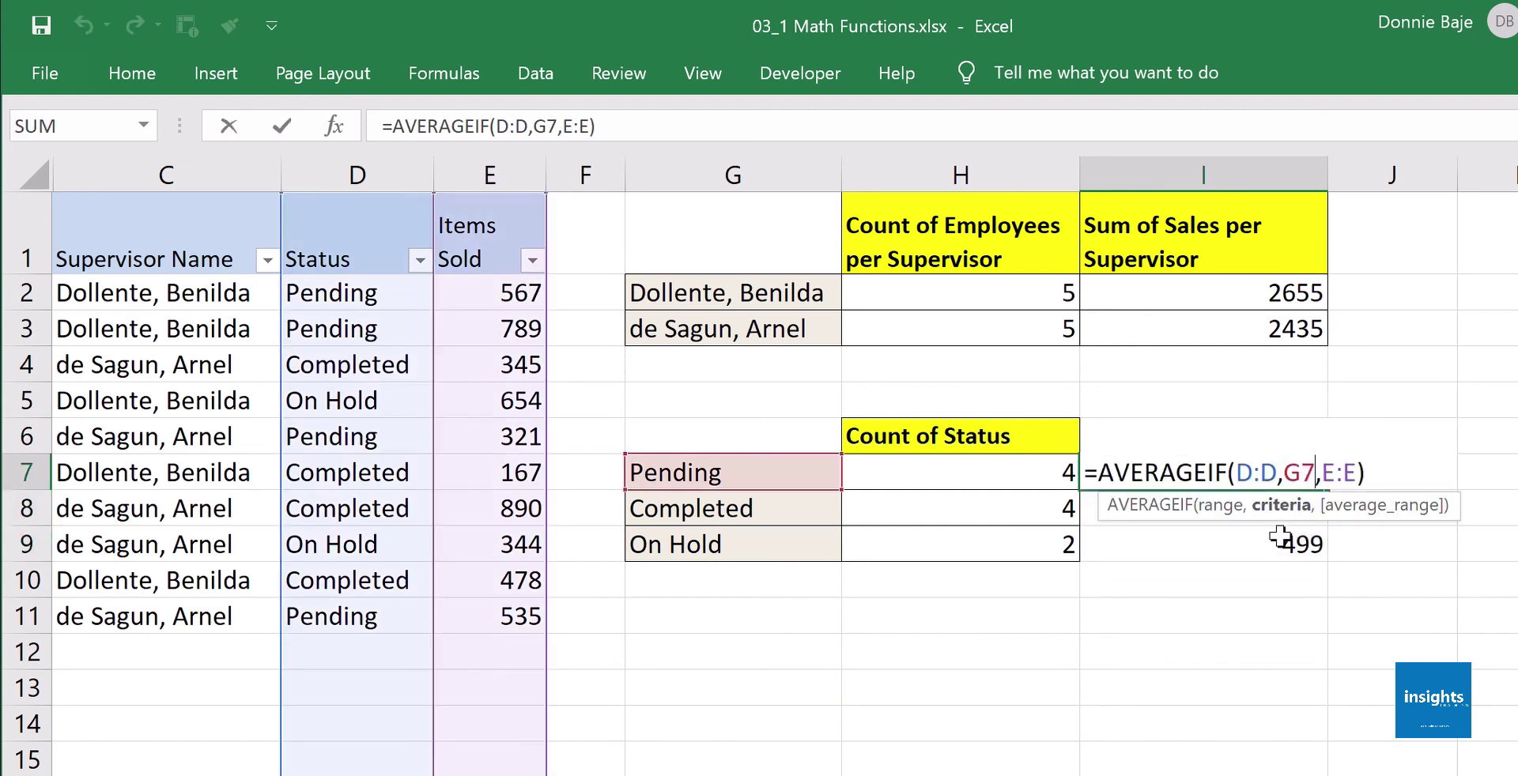
key(Return)
Step: Recopy the supervisor count formula and review the COUNTIF and SUMIF formulas in H2 and I2
click(1067, 294)
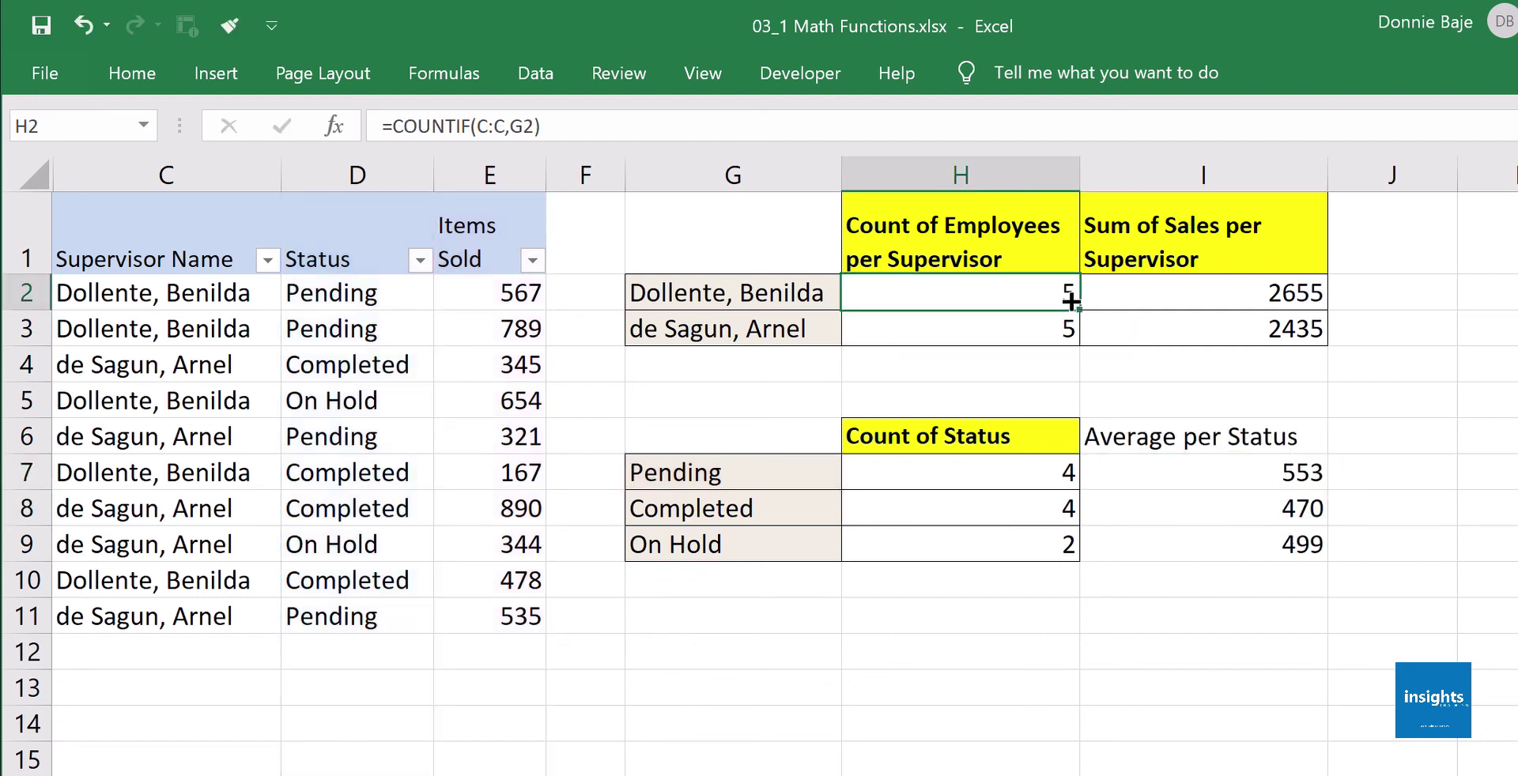
drag(1079, 311, 1094, 344)
double_click(1061, 292)
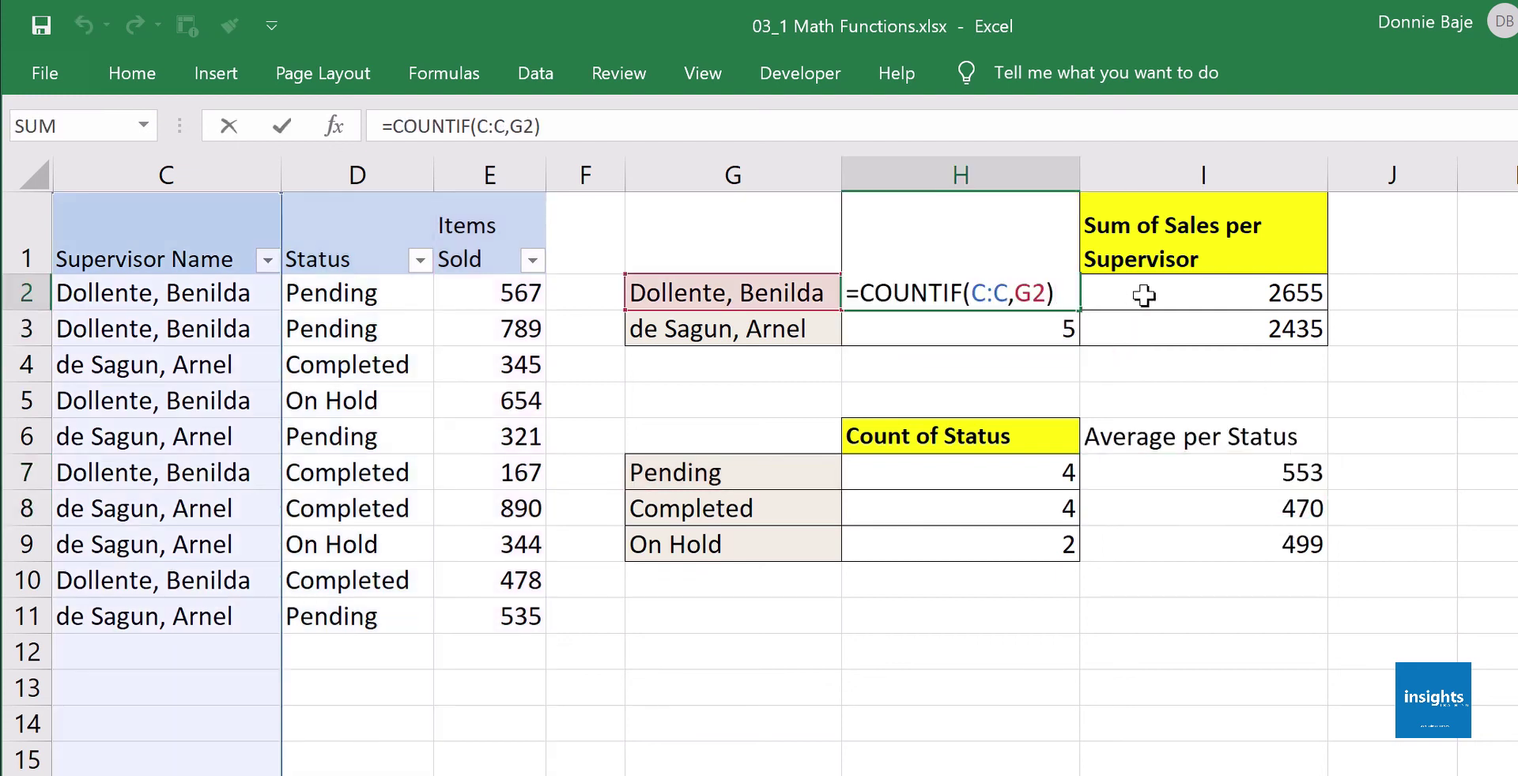
key(Return)
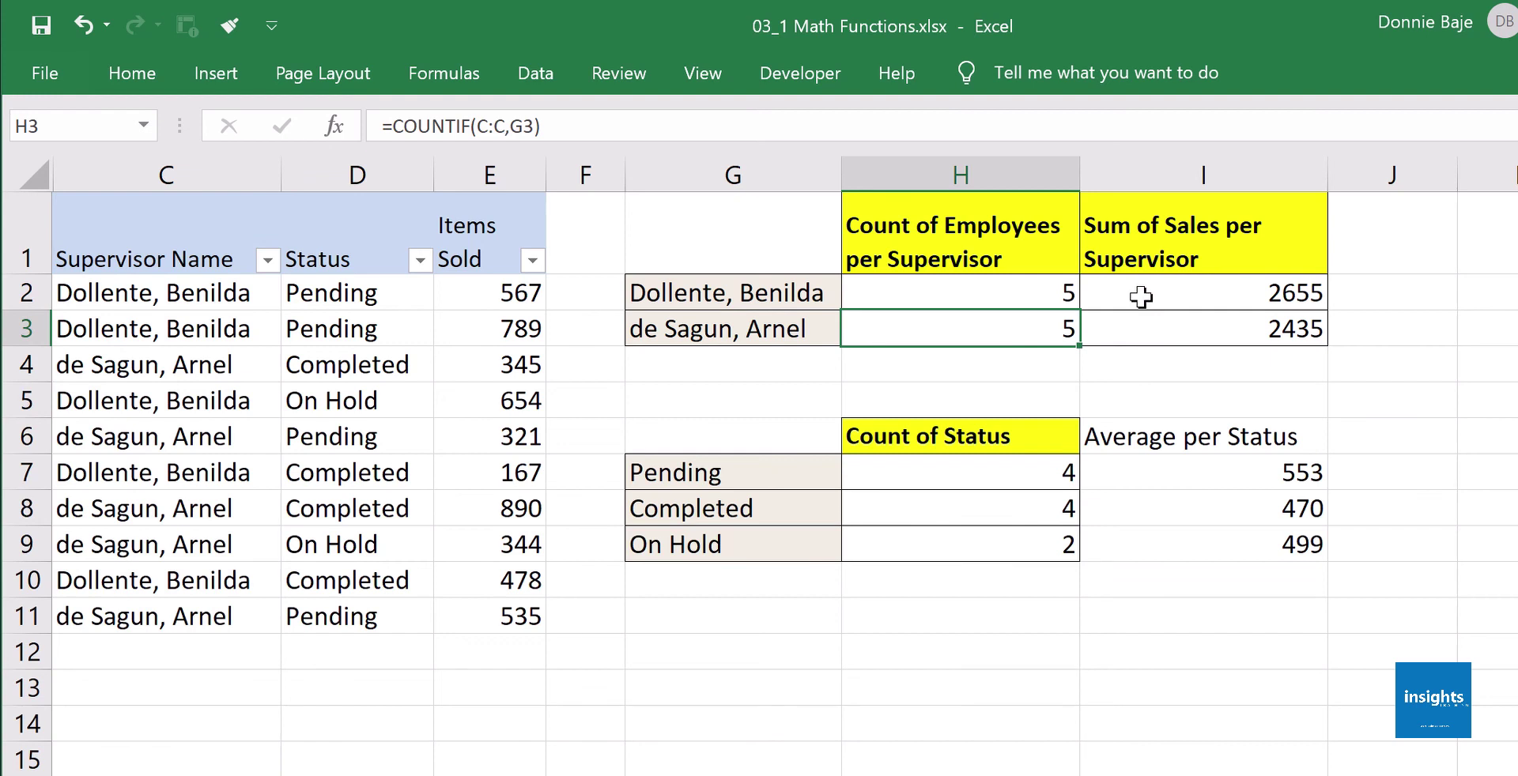
double_click(1144, 295)
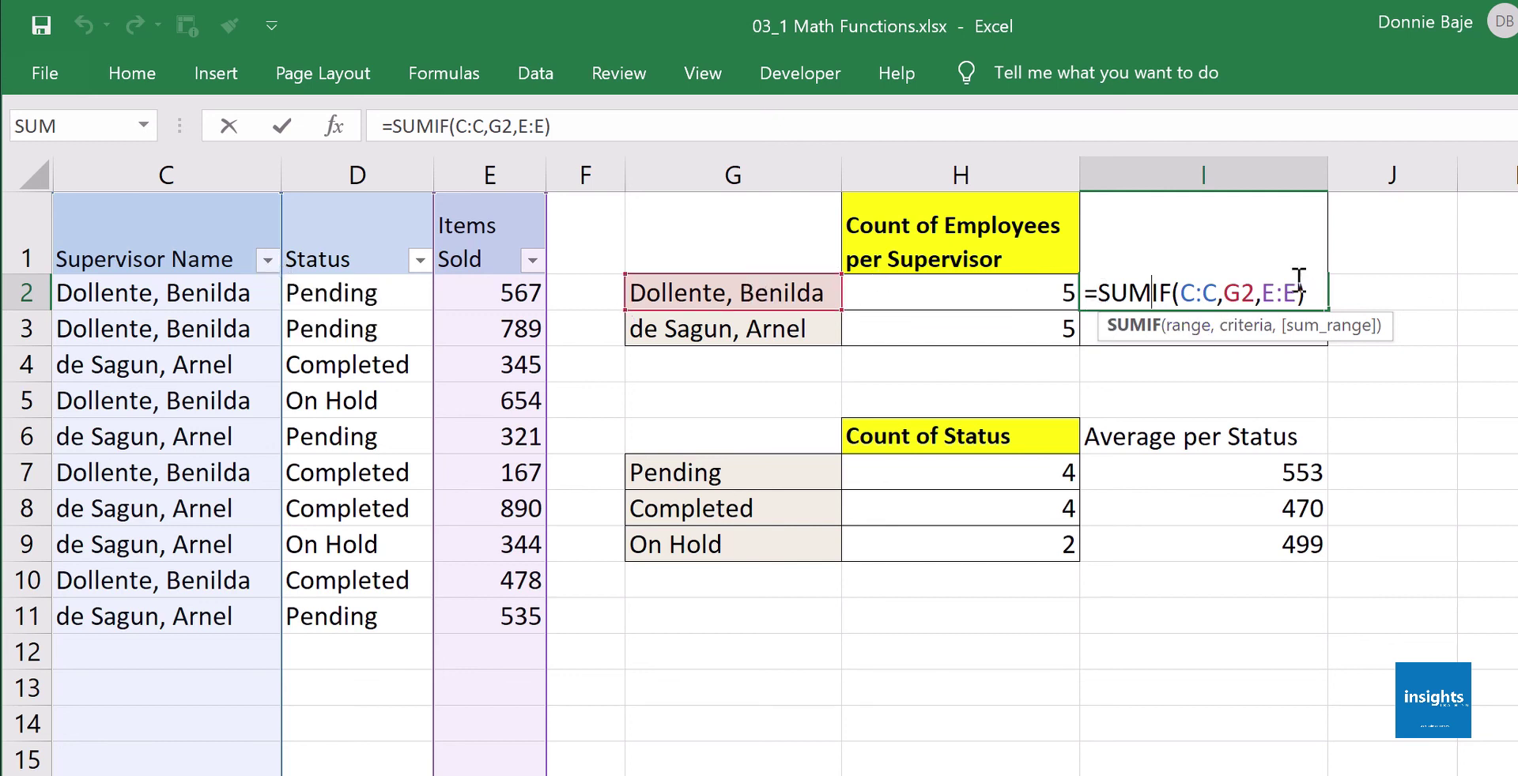
drag(1181, 294, 1298, 294)
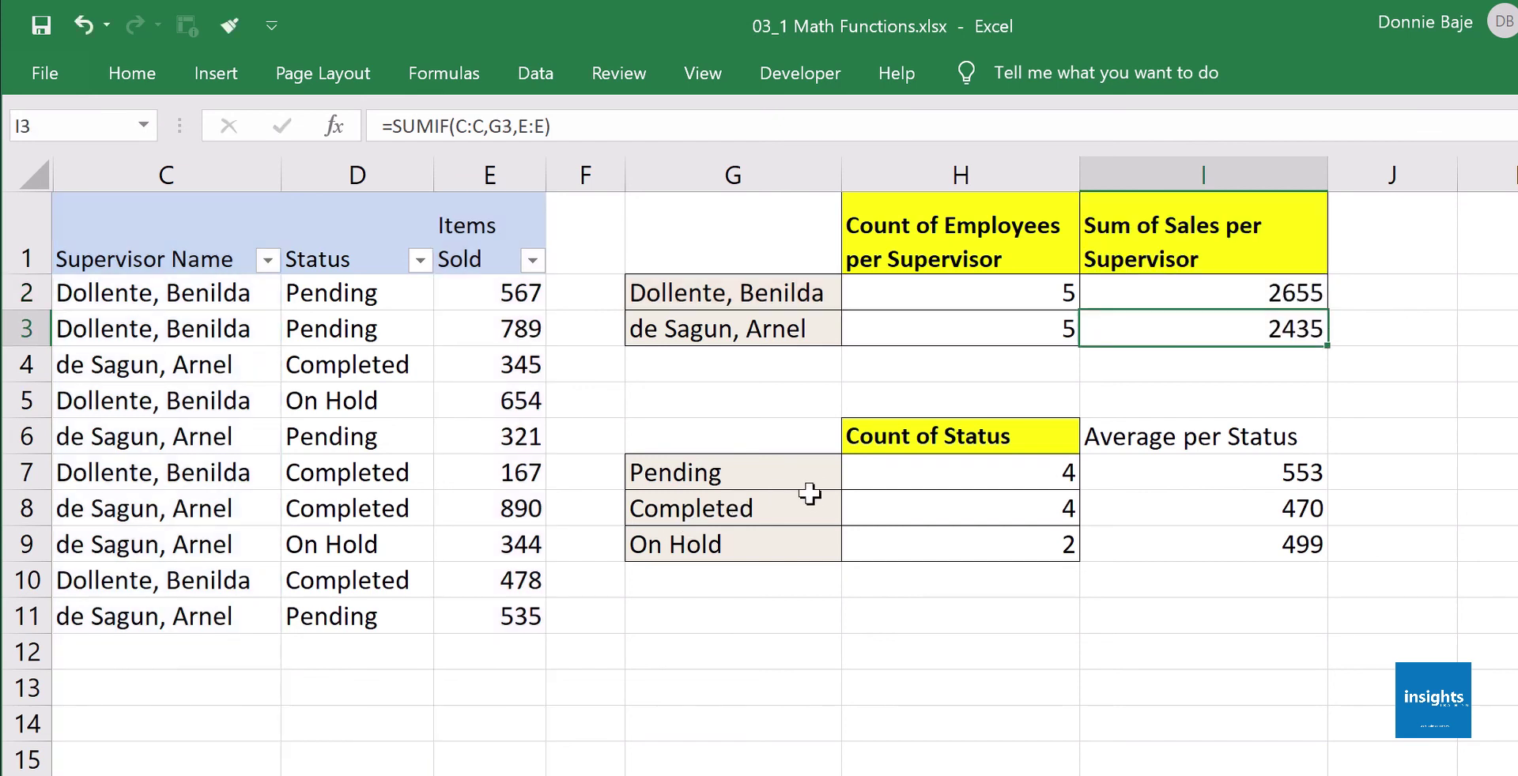
double_click(883, 472)
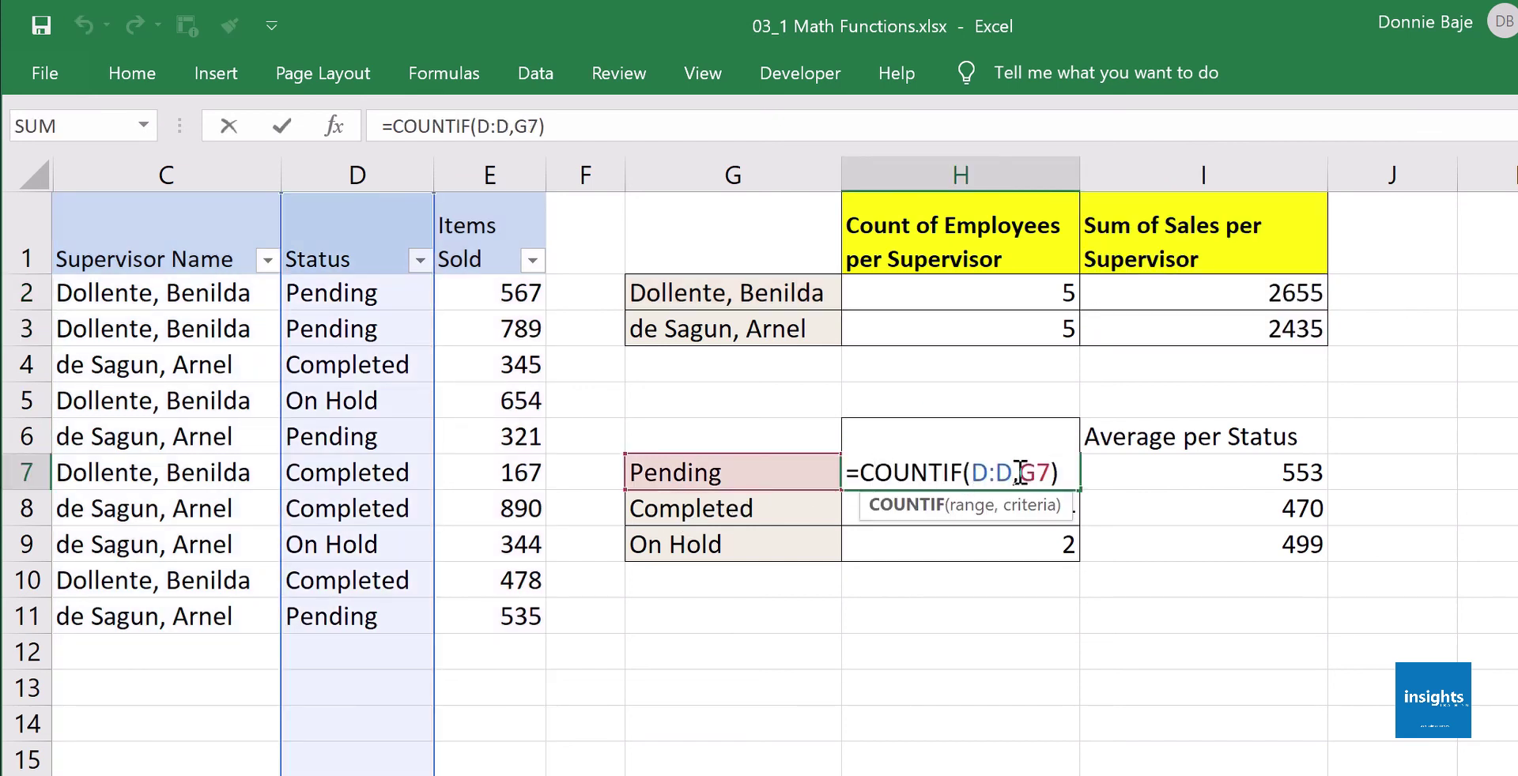
double_click(1115, 471)
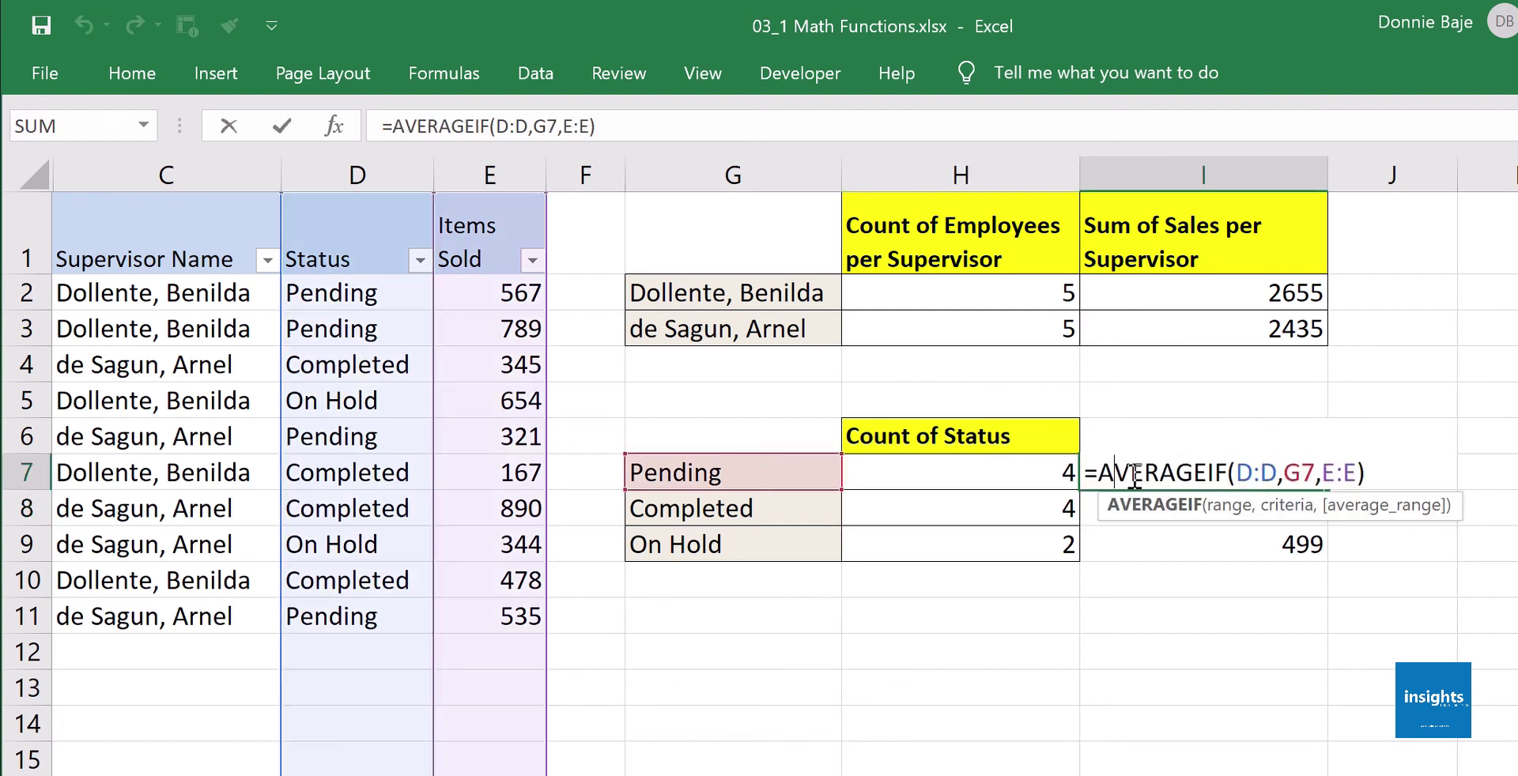
drag(1326, 473, 1352, 477)
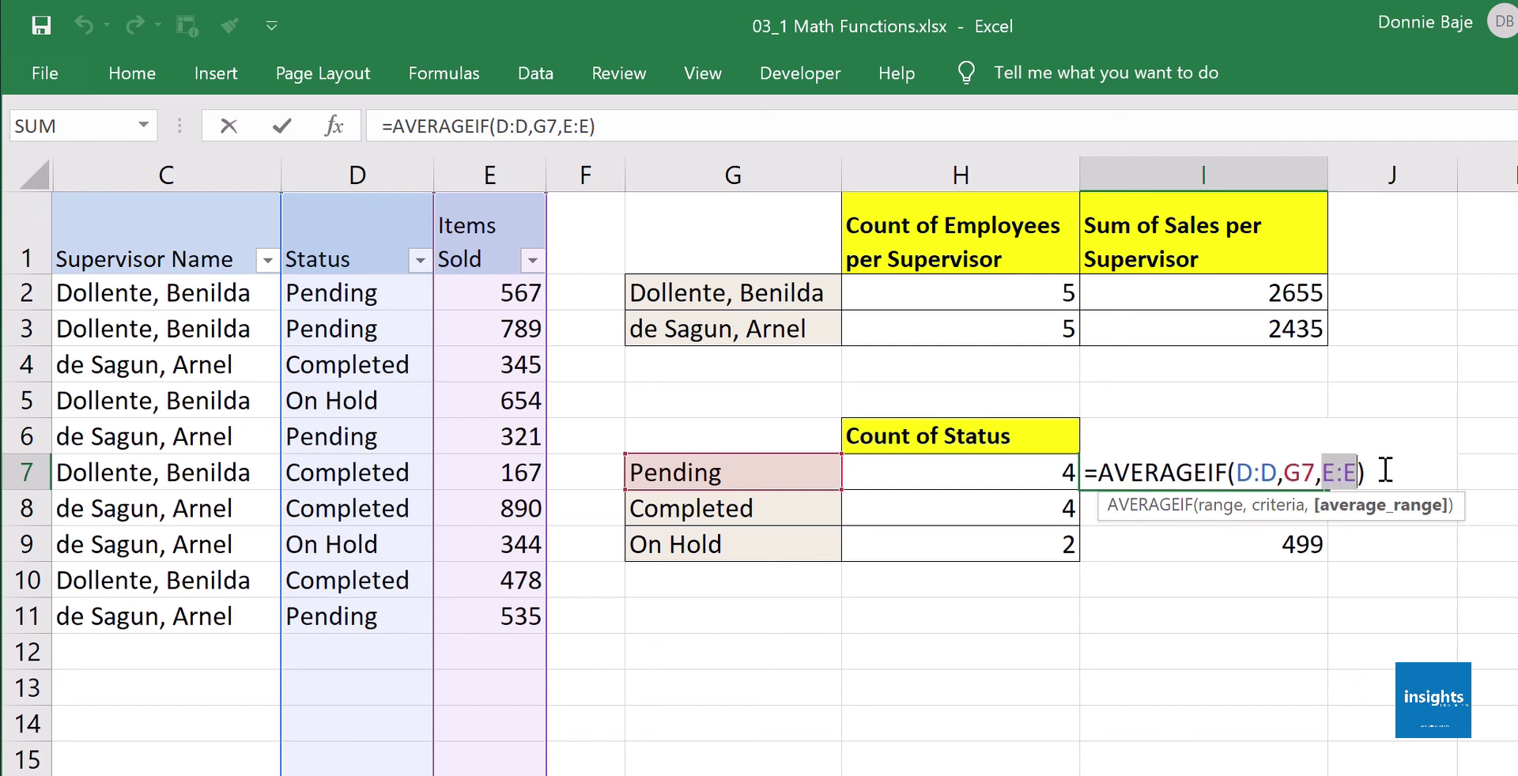
key(Escape)
double_click(1278, 297)
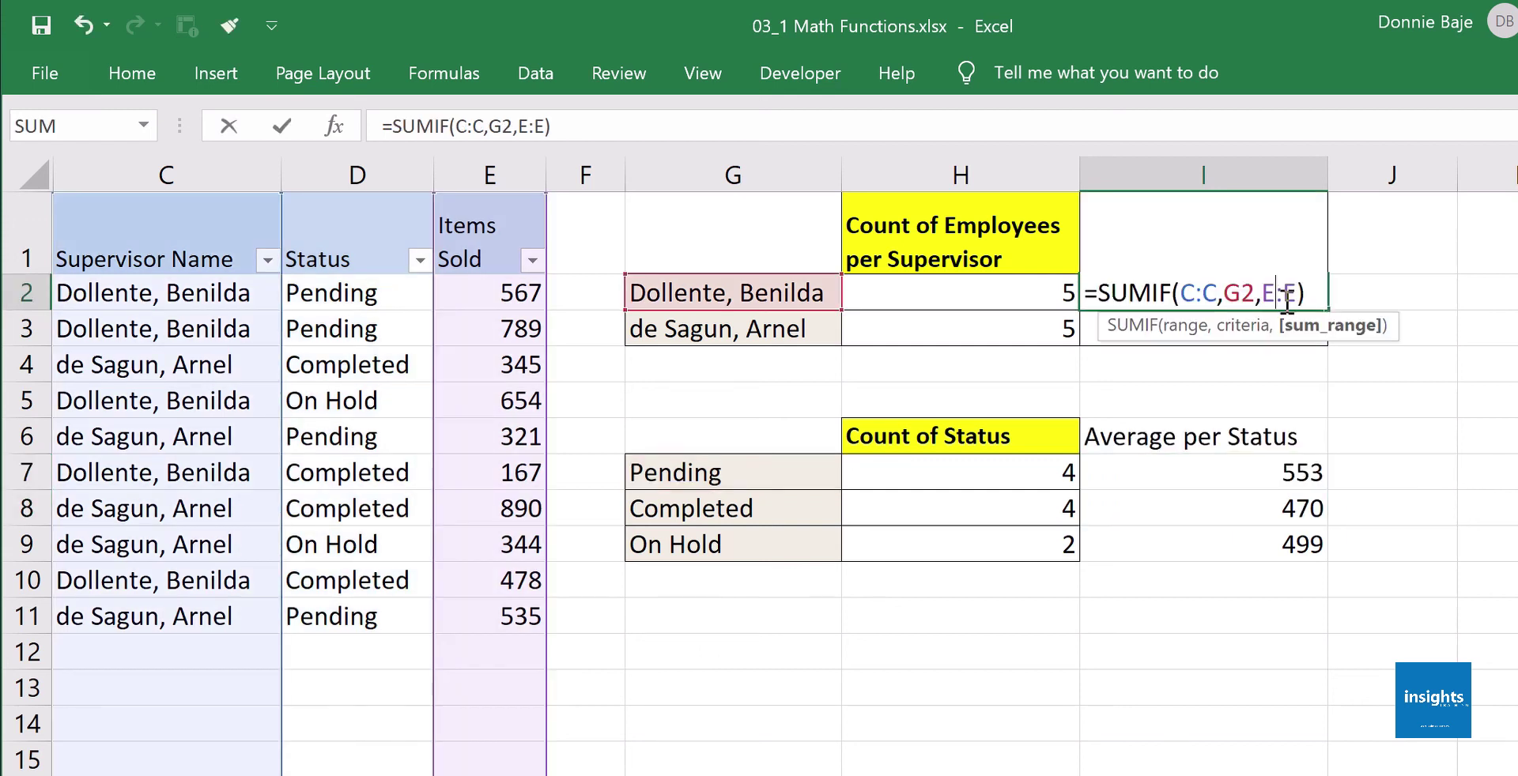